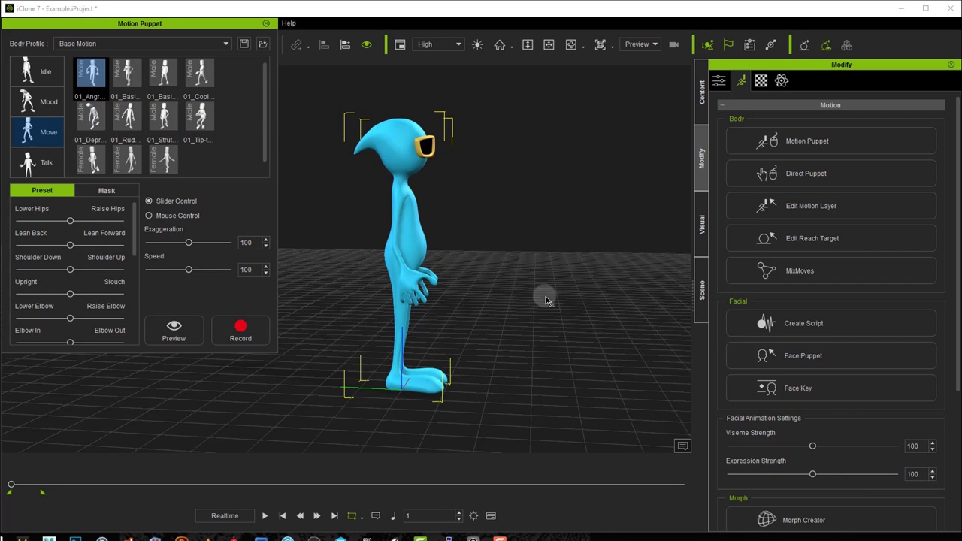
Step: Preview the first Move motion on the character with Motion Puppet, and adjust the Lower/Raise Hips control
left_click(177, 333)
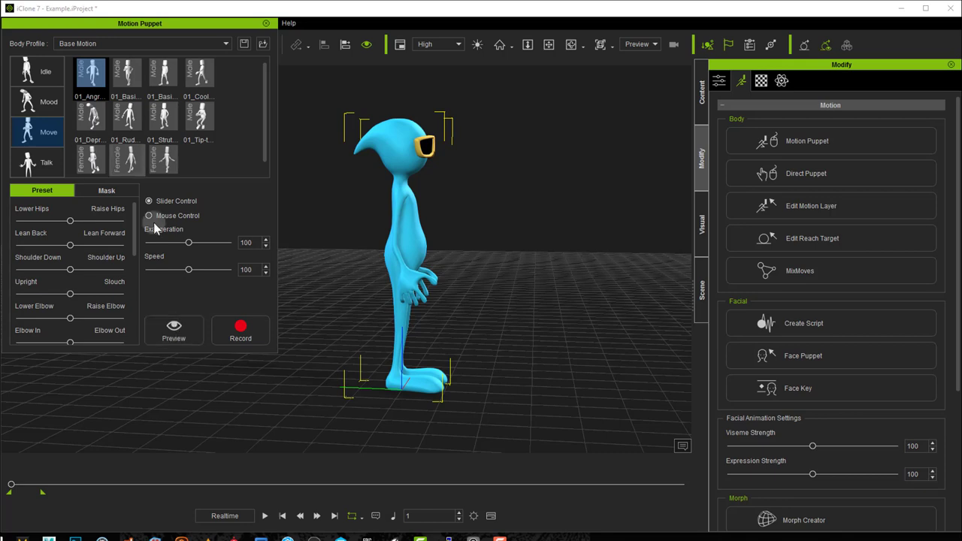
left_click(172, 331)
key("space")
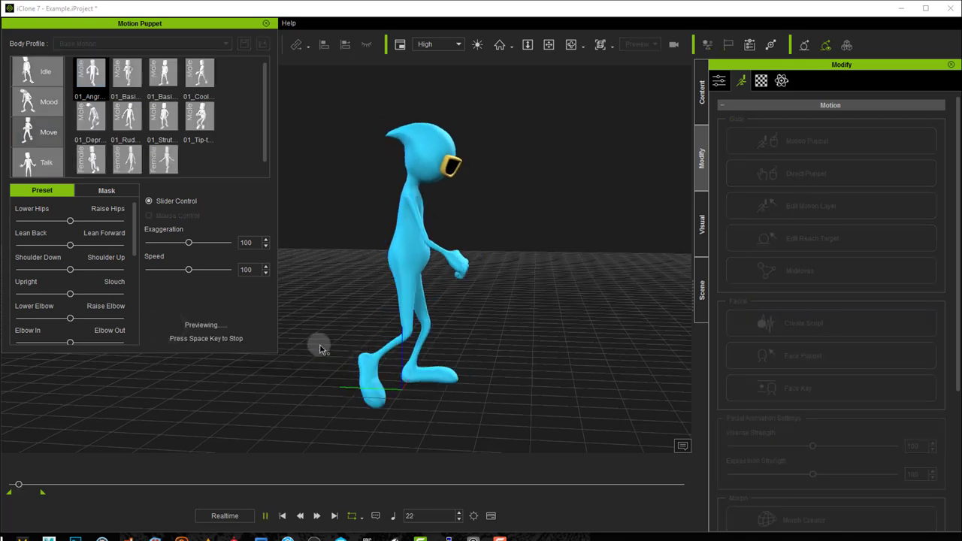
left_click_drag(69, 221, 45, 315)
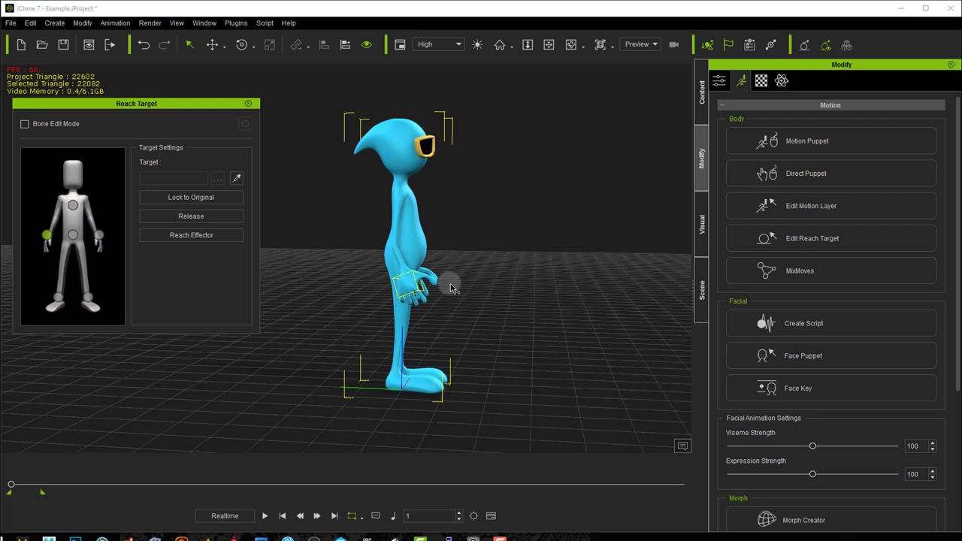
Step: Delete the character from the scene and look up the Invert Pose plugin command
key("Delete")
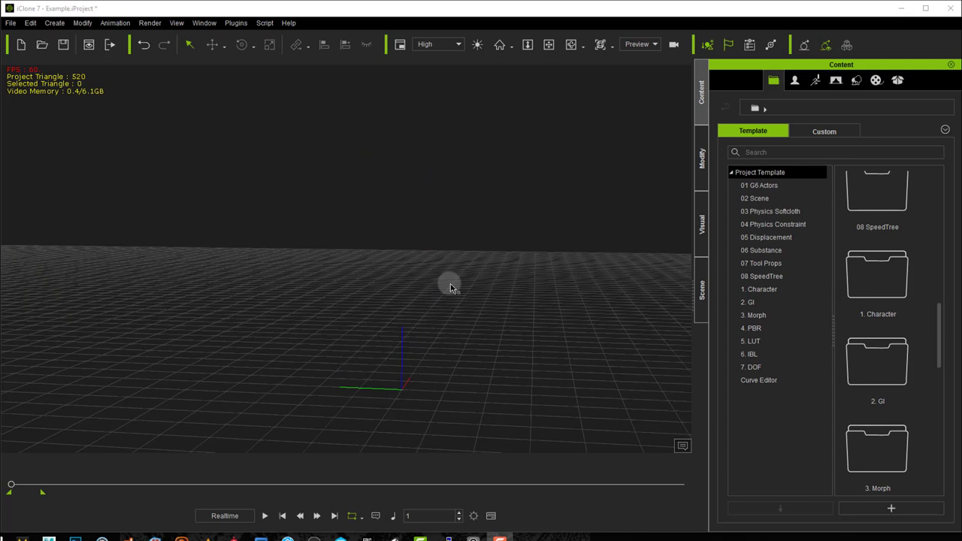
left_click(236, 22)
mouse_move(273, 81)
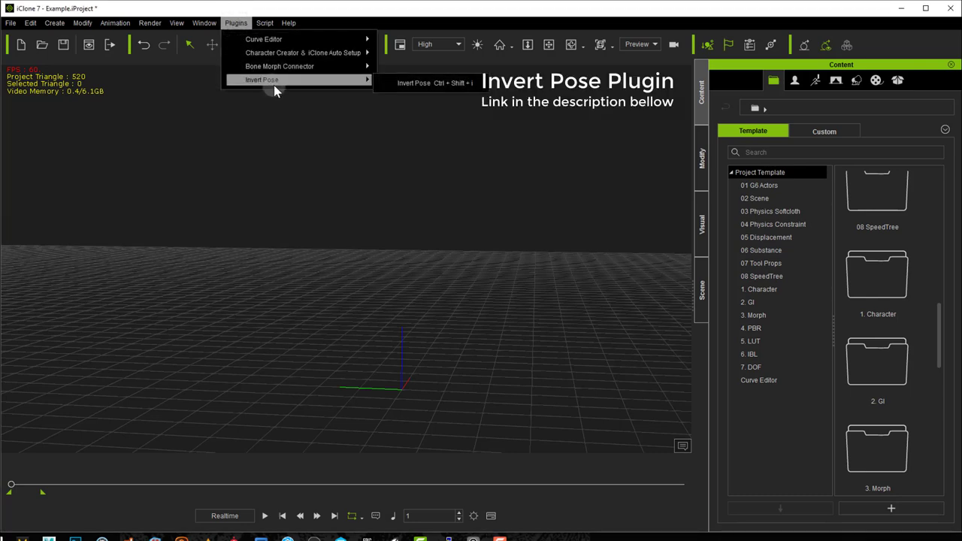
left_click(346, 17)
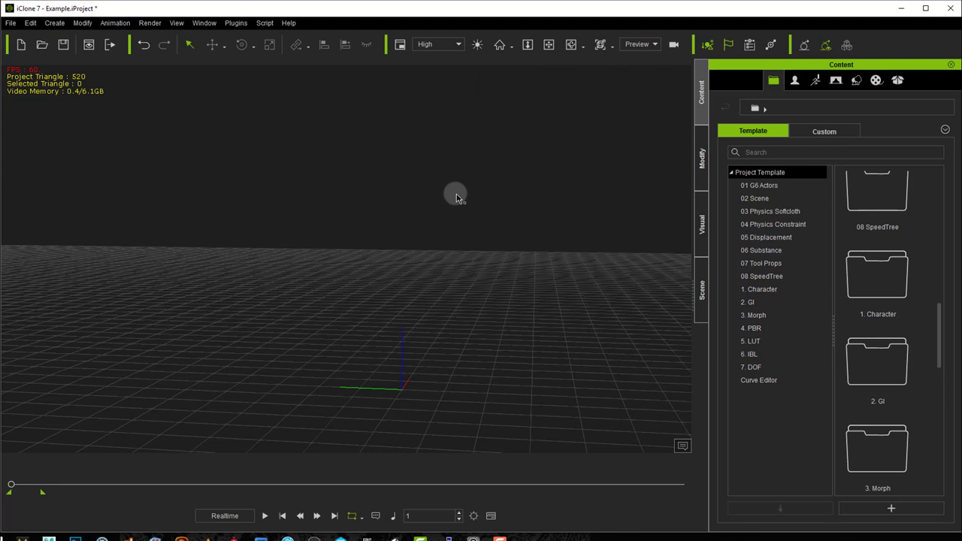
Step: Switch to the browser, look through the walk cycle image results, and examine the poses in walk_cycle.jpg before returning to iClone
key("alt+Tab")
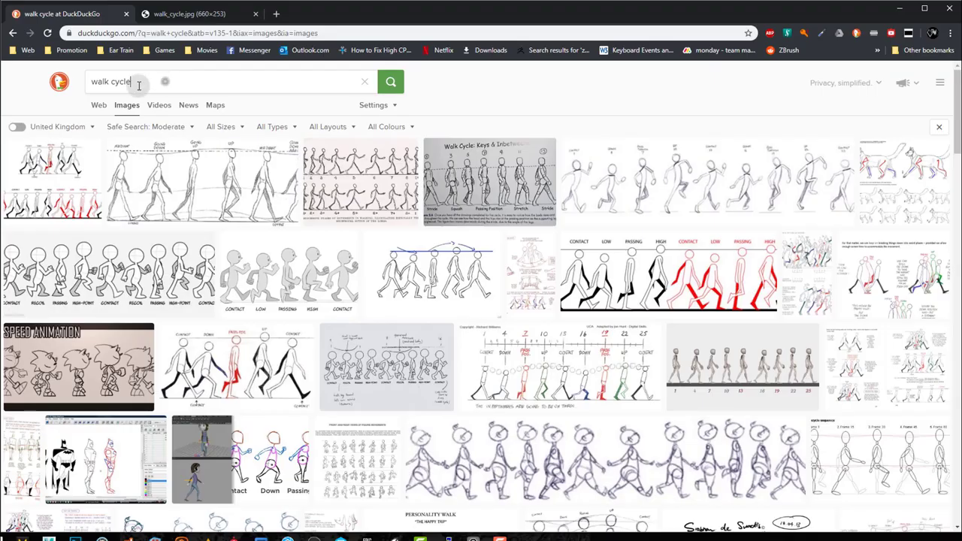
left_click(86, 82)
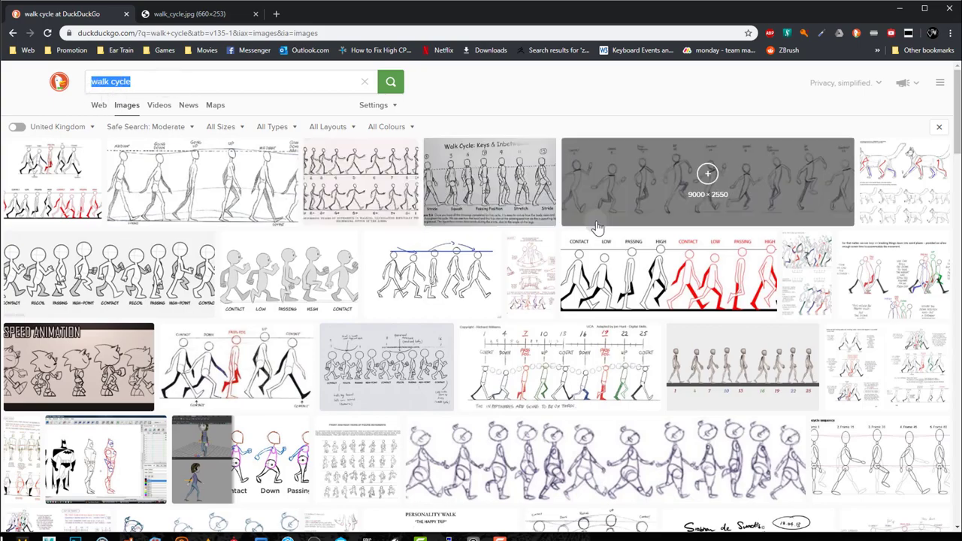
scroll(529, 304, "down", 8)
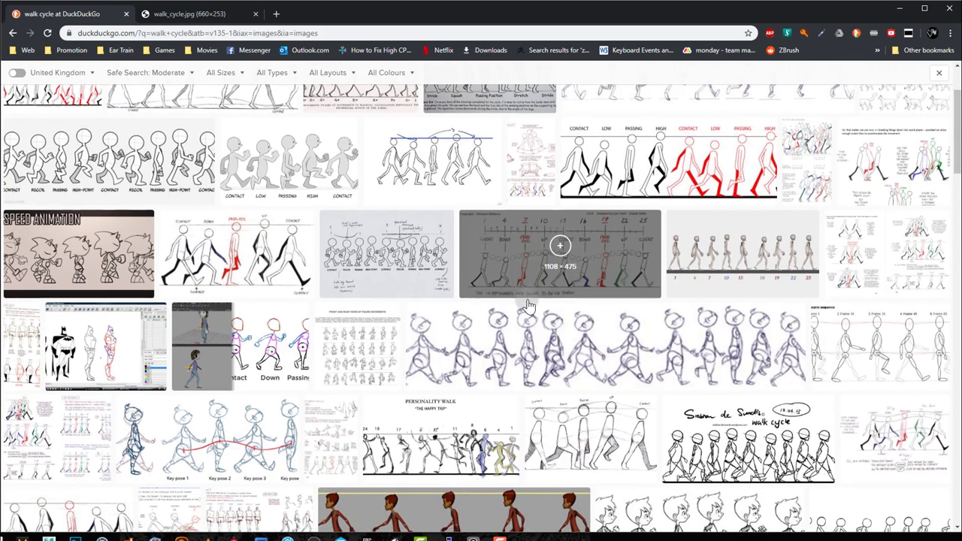
scroll(528, 305, "down", 5)
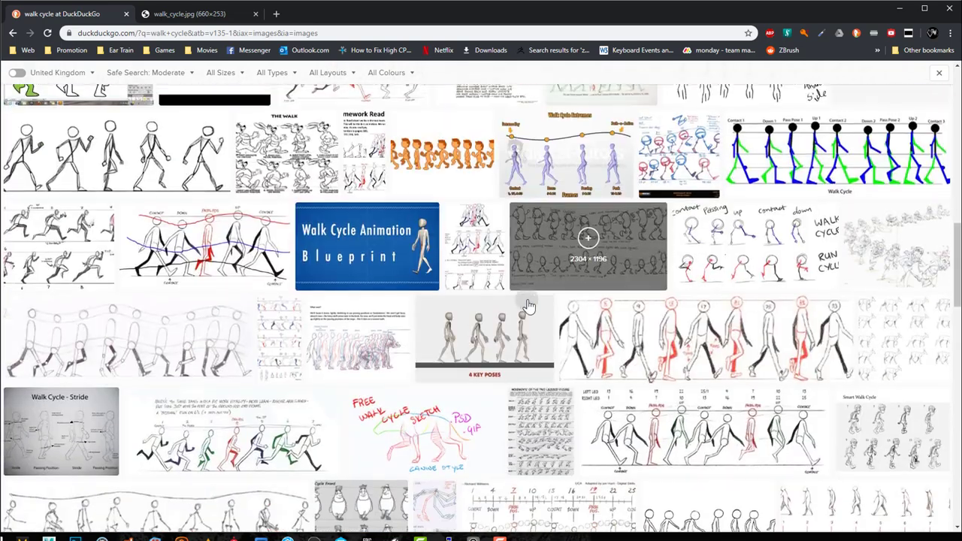
scroll(528, 306, "down", 10)
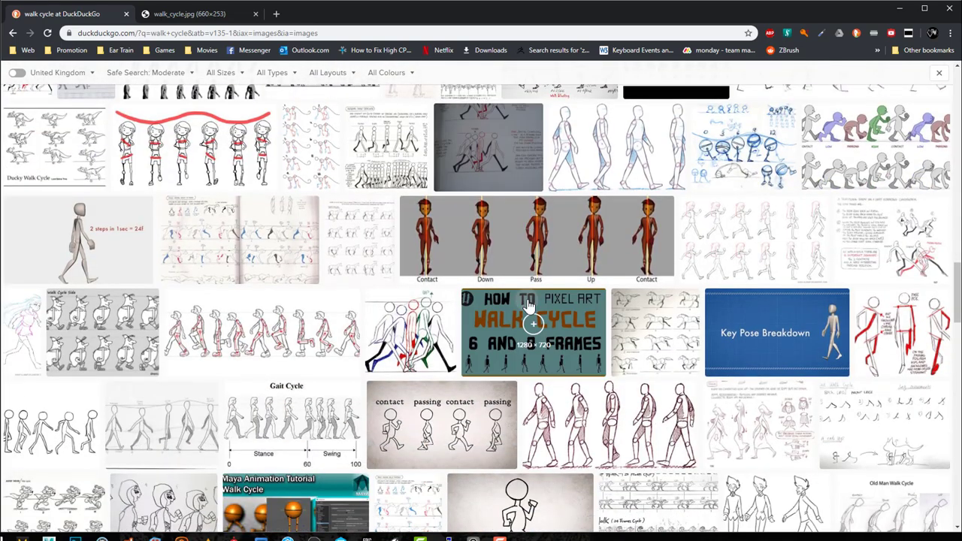
scroll(528, 305, "up", 10)
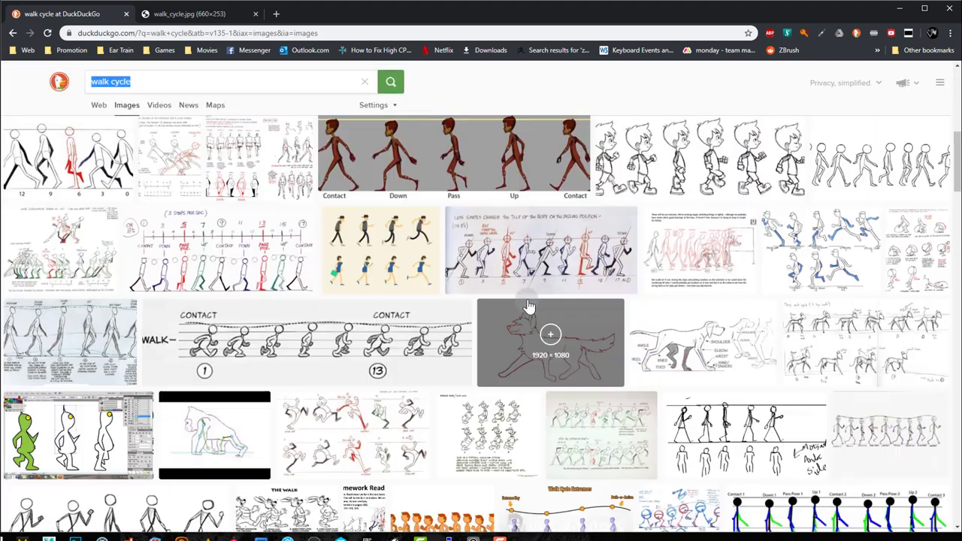
scroll(528, 304, "up", 3)
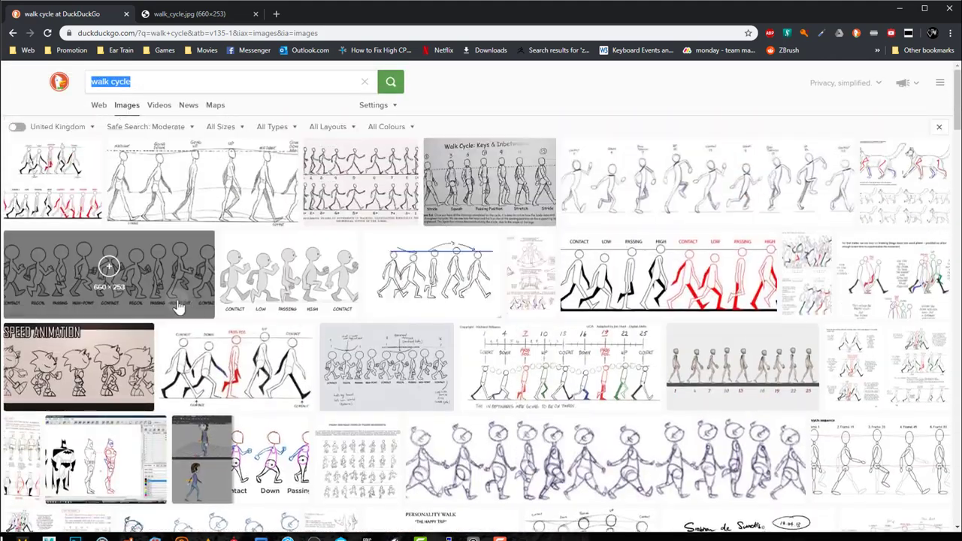
left_click(179, 15)
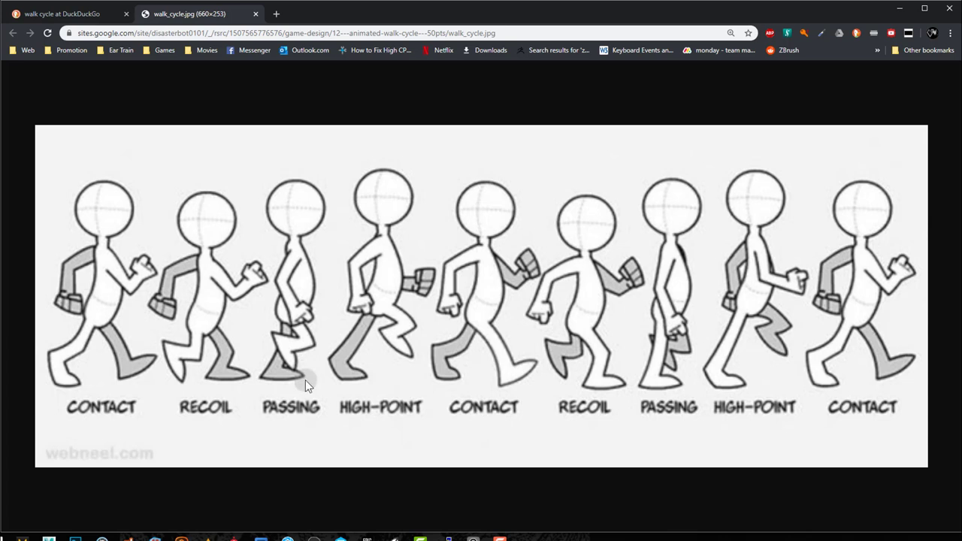
left_click(899, 12)
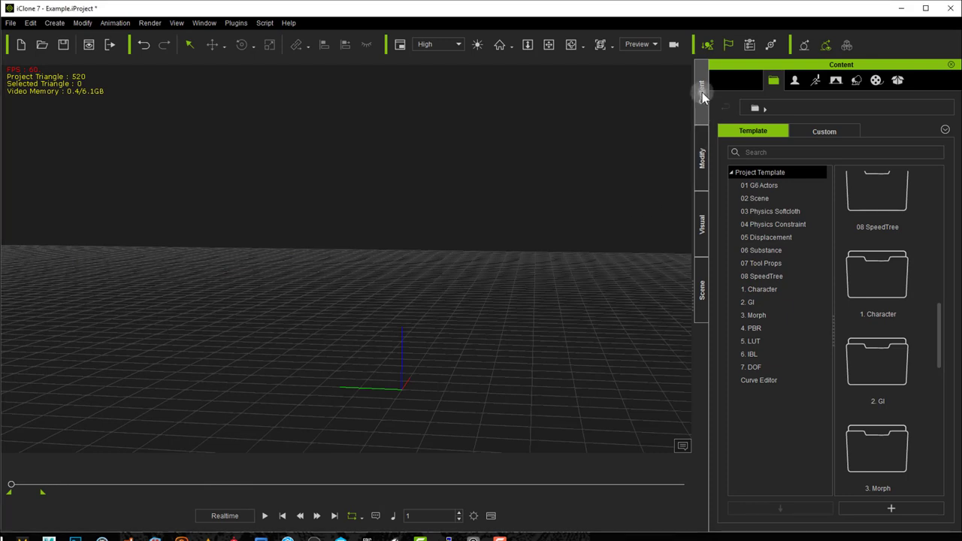
Step: Place the CurveMan avatar from the Avatar template library at the scene origin
left_click(795, 82)
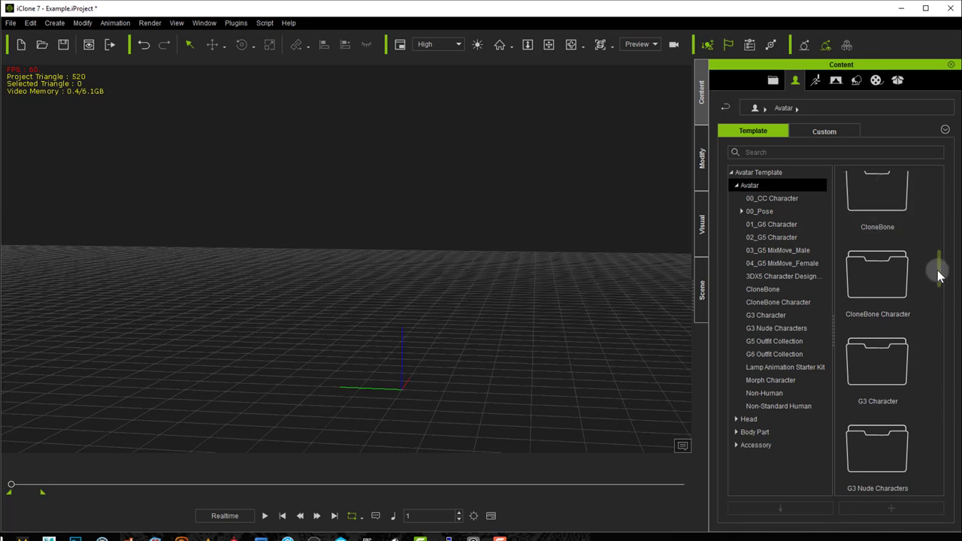
scroll(937, 275, "down", 10)
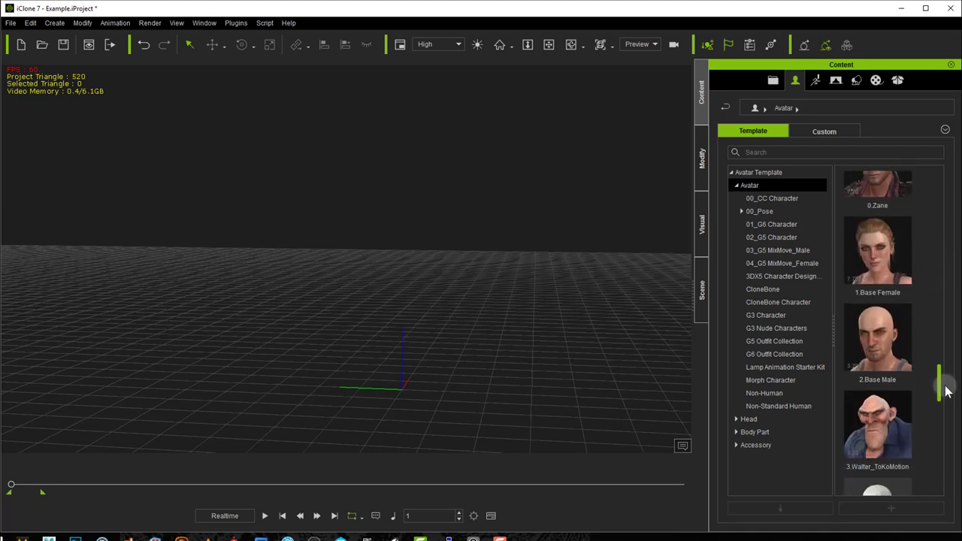
left_click_drag(945, 391, 939, 422)
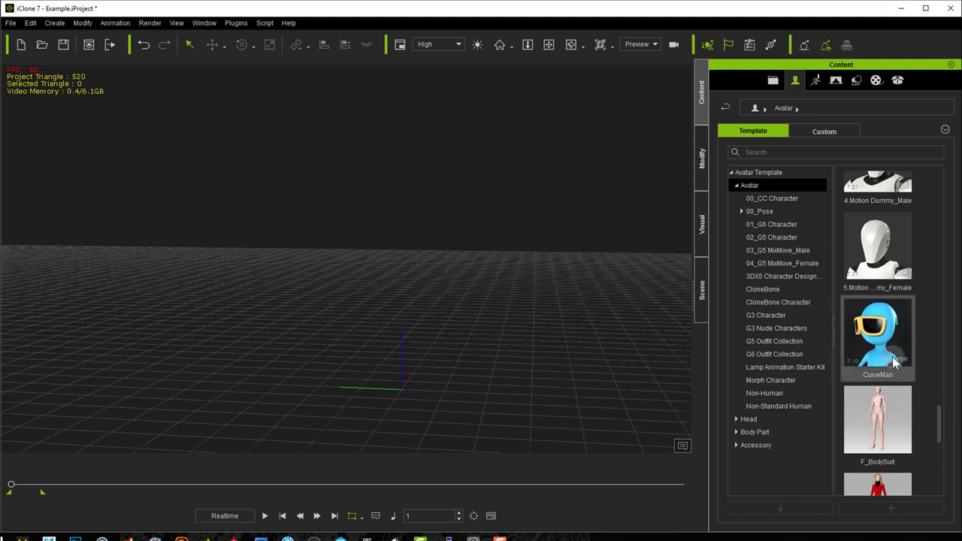
left_click_drag(886, 349, 396, 391)
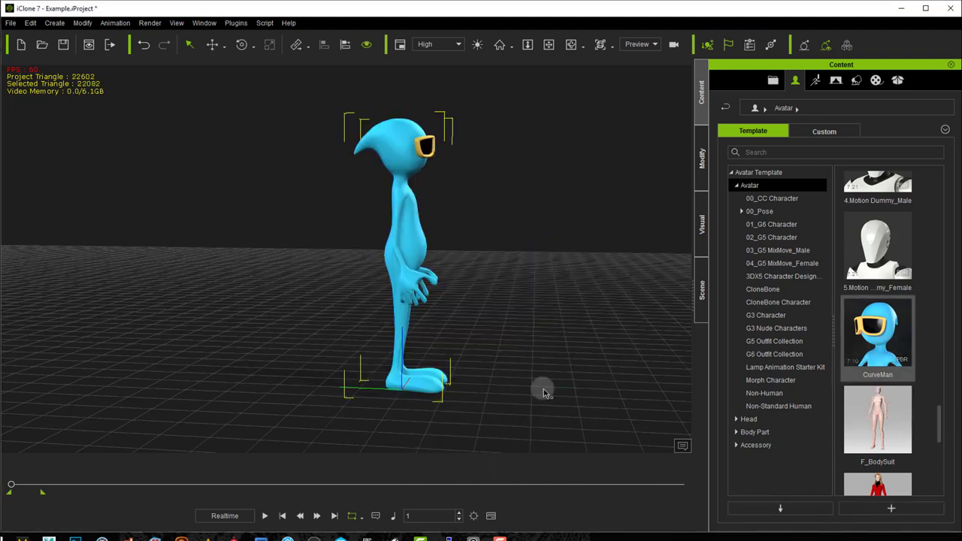
Step: Show the timeline and open the motion layer editor for CurveMan
right_click_drag(565, 368, 526, 347)
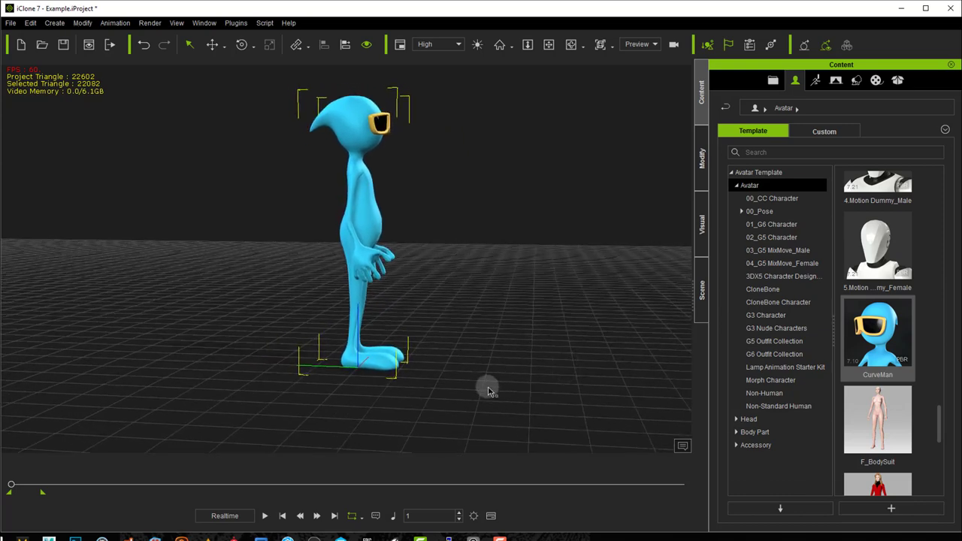
key("F3")
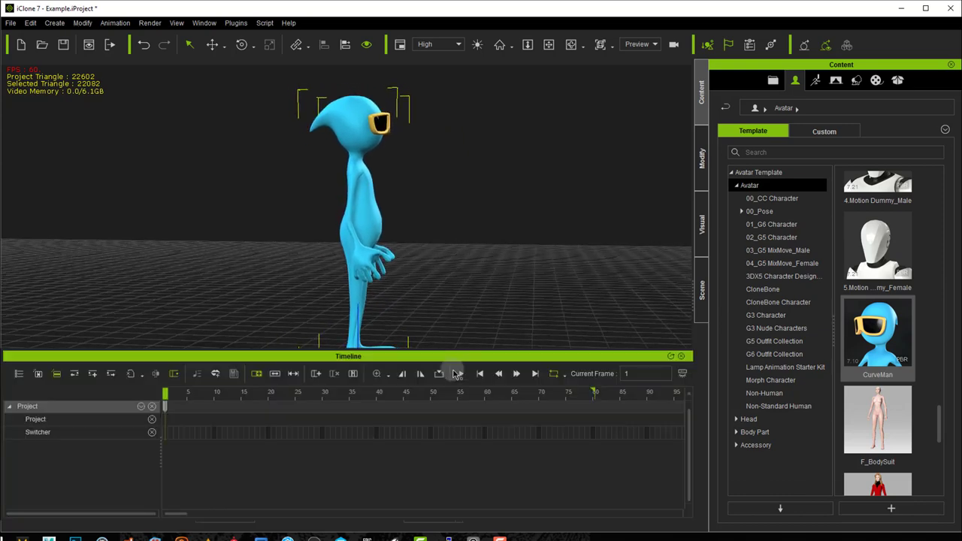
left_click(125, 455)
left_click(700, 157)
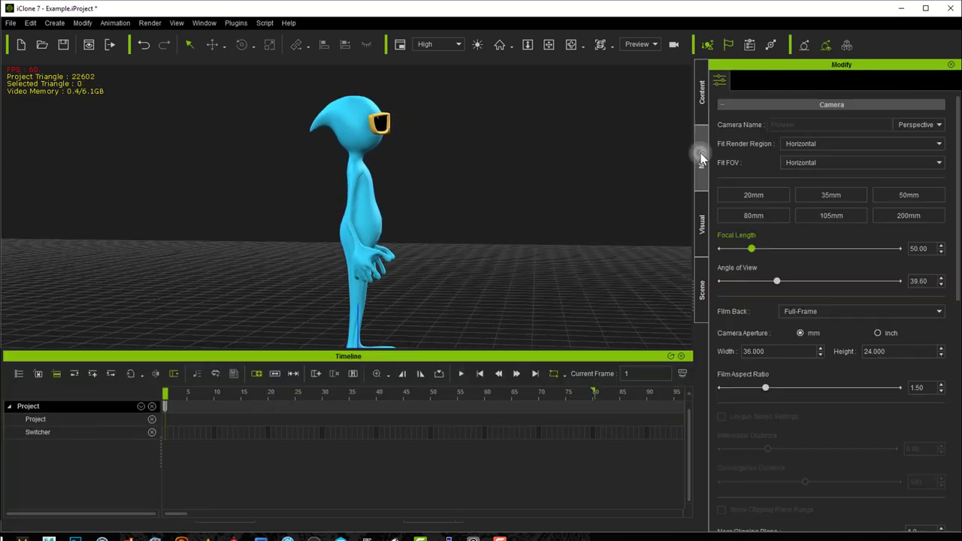
left_click(371, 200)
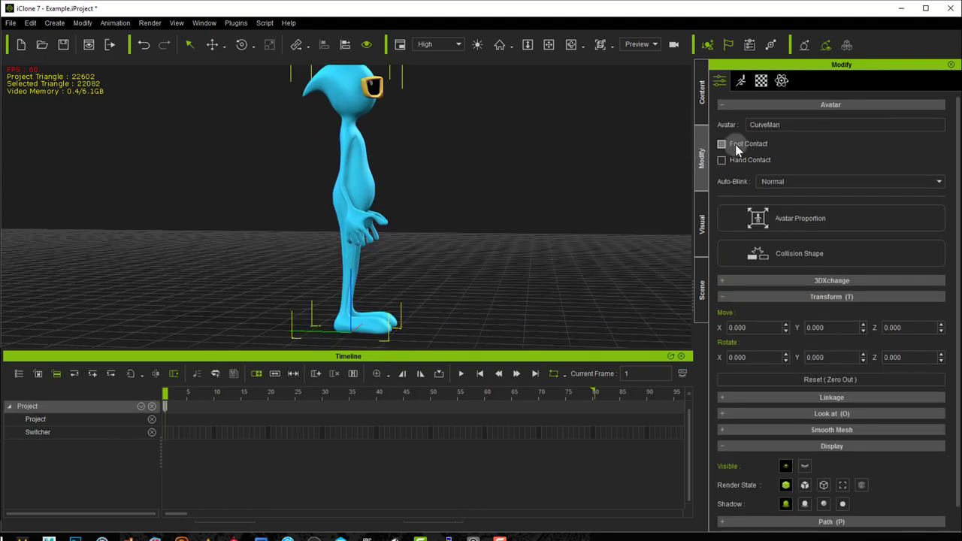
left_click(742, 81)
left_click(814, 204)
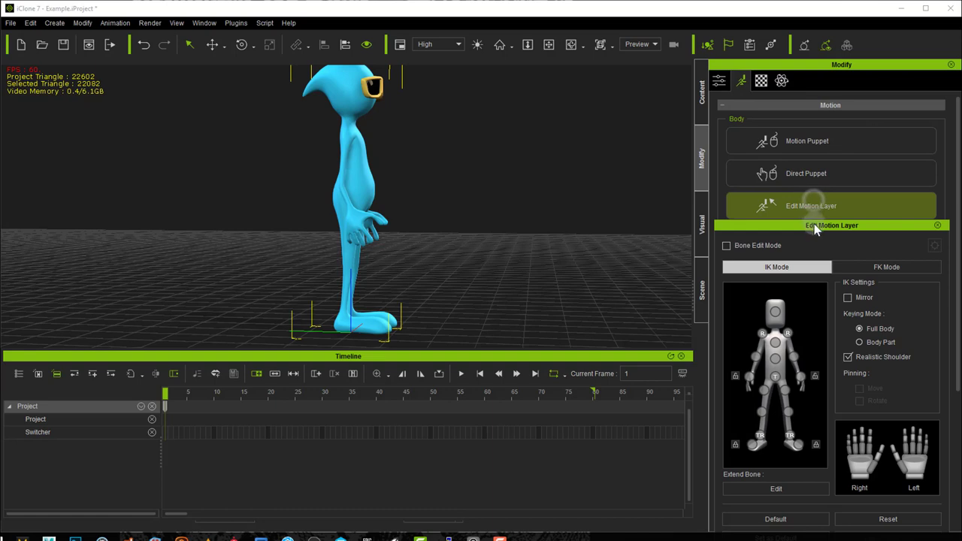
Step: Try lowering CurveMan's hips in IK mode without foot contact, and undo the move
left_click(777, 378)
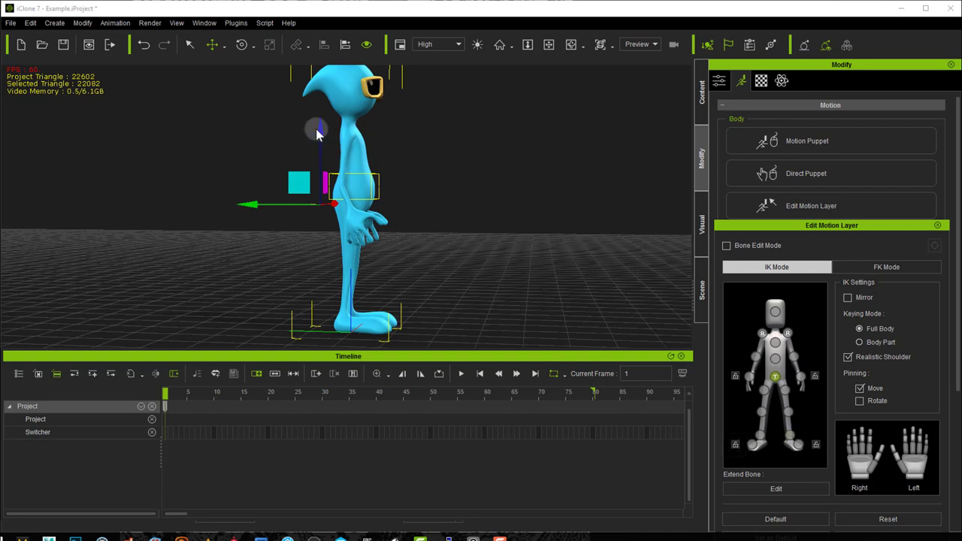
left_click_drag(317, 125, 311, 214)
key("ctrl+z")
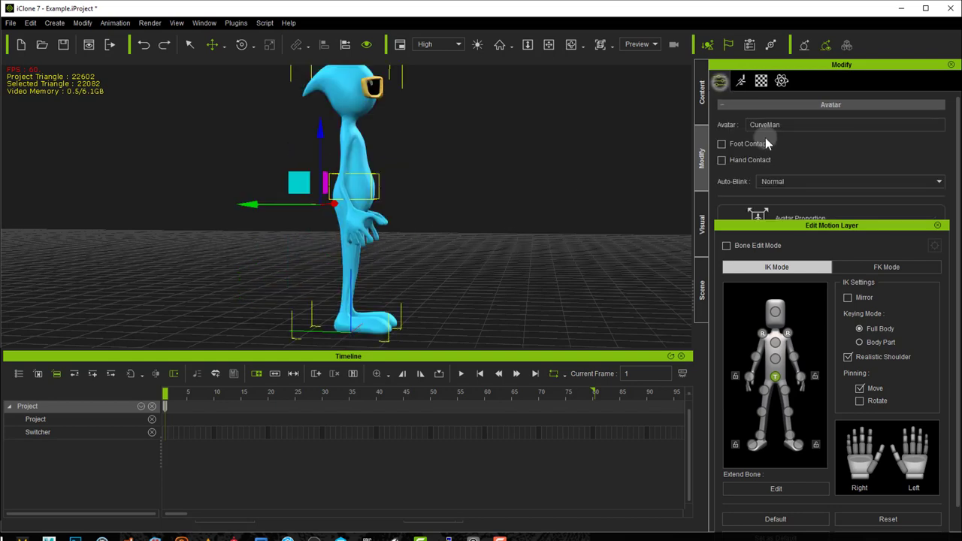
Step: Enable Foot Contact for CurveMan and test it by lowering the hips
left_click(728, 144)
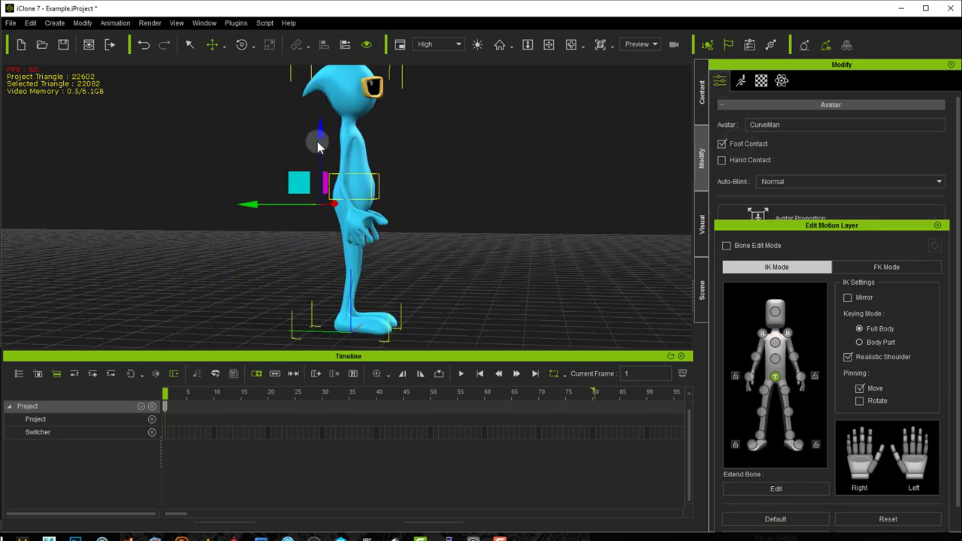
left_click_drag(320, 130, 308, 161)
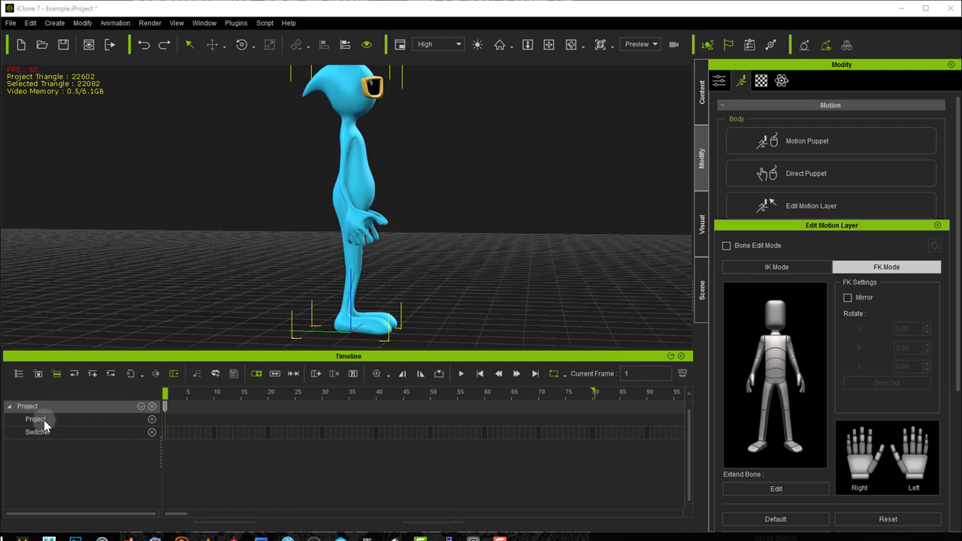
Step: Show CurveMan's tracks in the timeline and expand Motion and Motion Layer to list the body parts
left_click(38, 374)
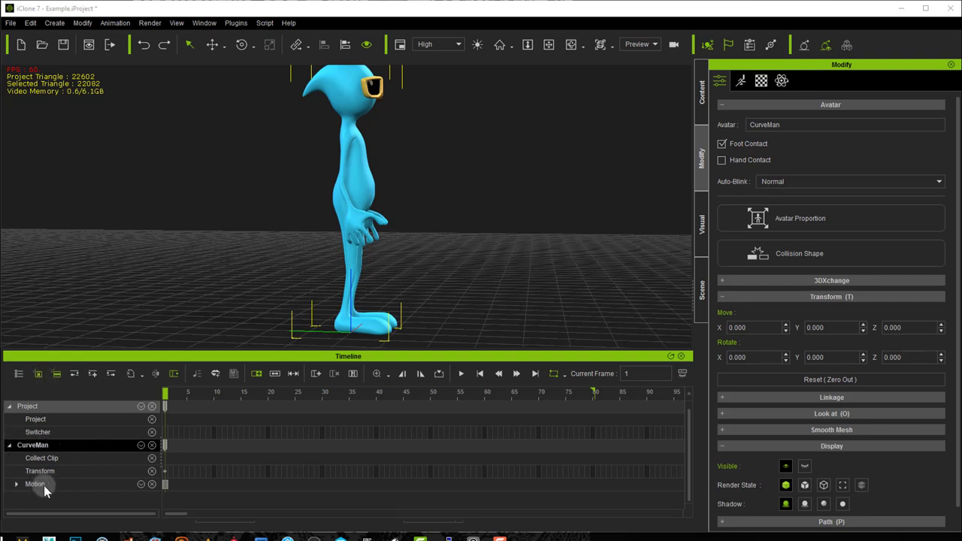
left_click(15, 484)
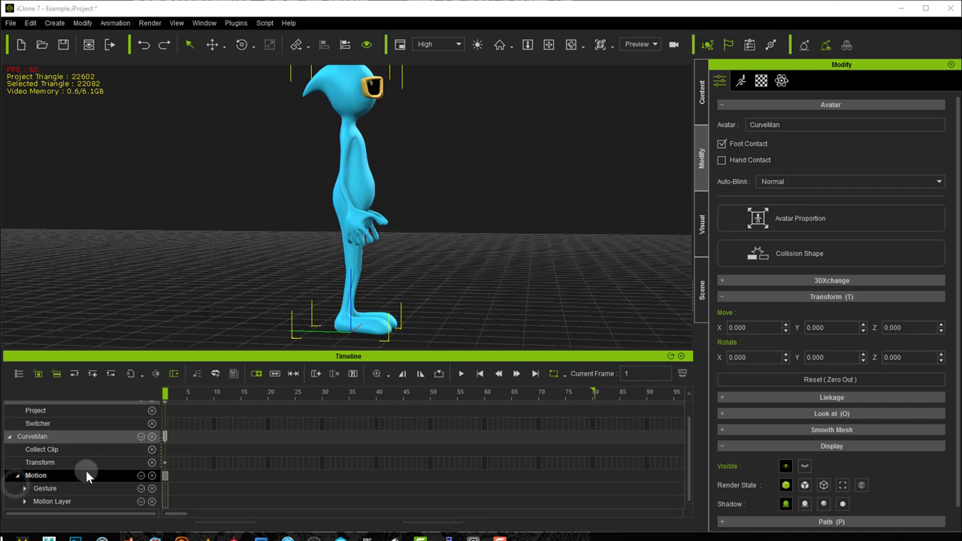
left_click(25, 501)
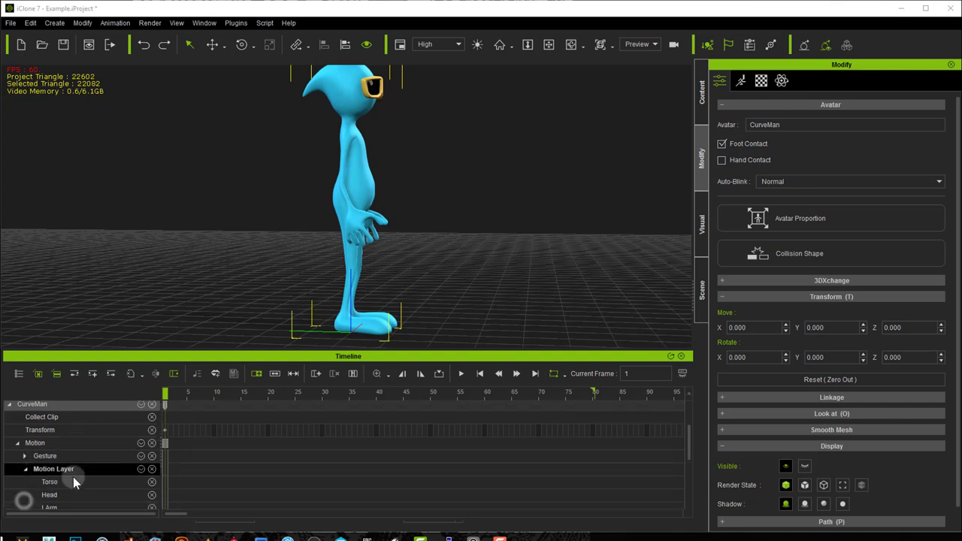
scroll(125, 451, "up", 5)
scroll(125, 451, "down", 1)
Step: Reopen the motion layer editor, reset the pose to key all body parts at frame 1, and check their tracks
left_click(741, 80)
left_click(826, 207)
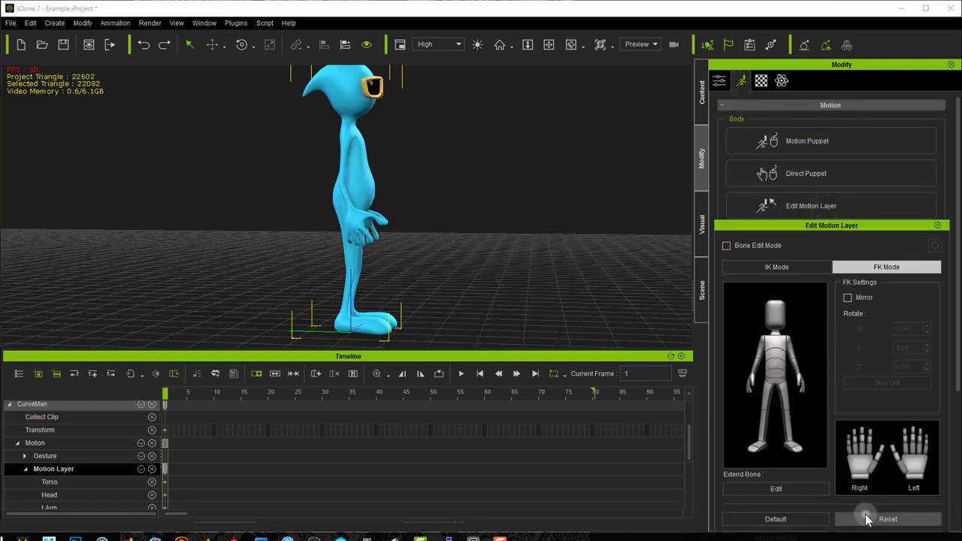
scroll(185, 486, "down", 5)
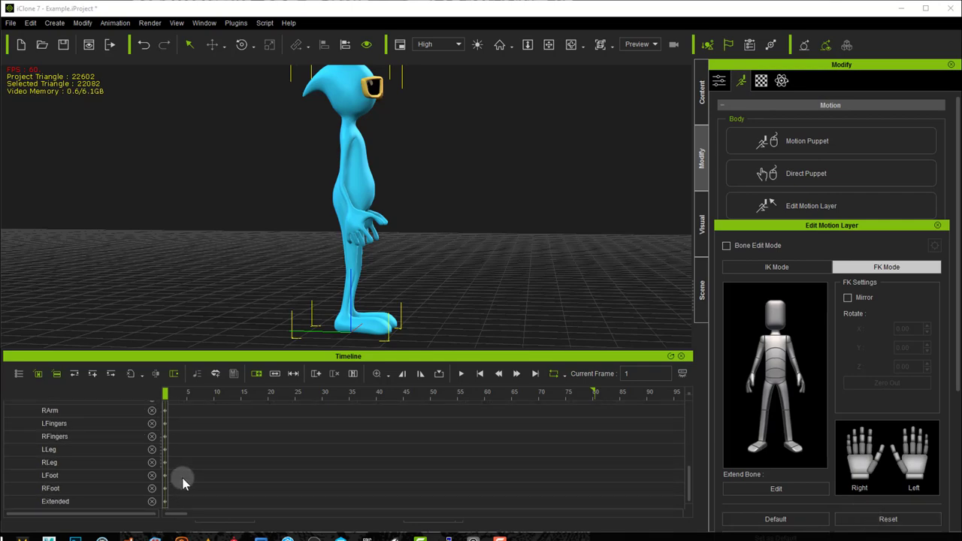
scroll(103, 488, "up", 5)
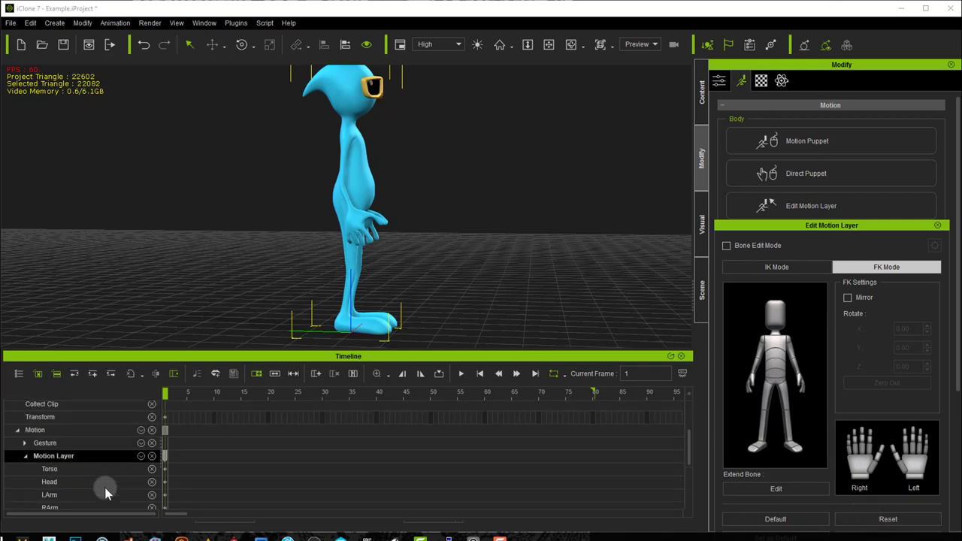
Step: Check the contact pose in the walk cycle reference, return to iClone with the timeline hidden, and set the motion layer editor to IK Mode
key("alt+Tab")
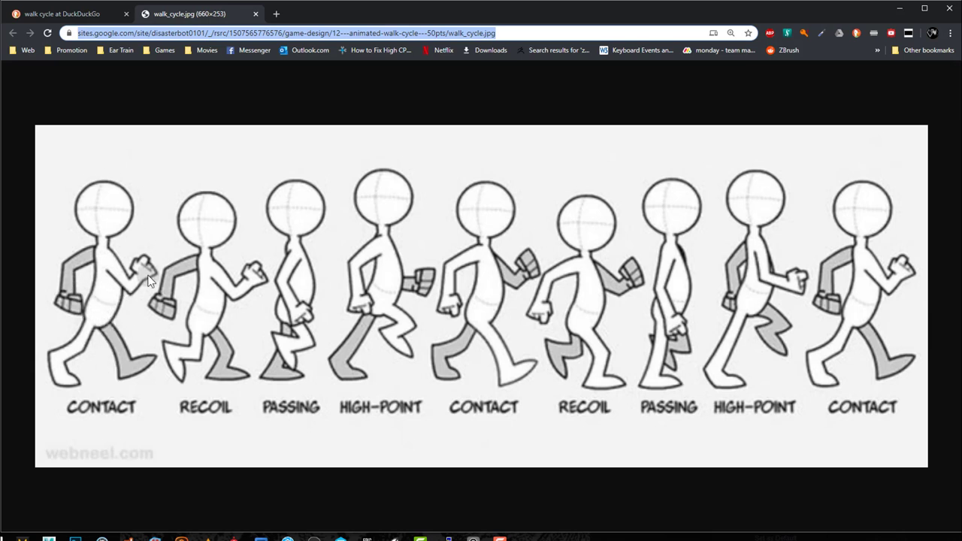
key("alt+Tab")
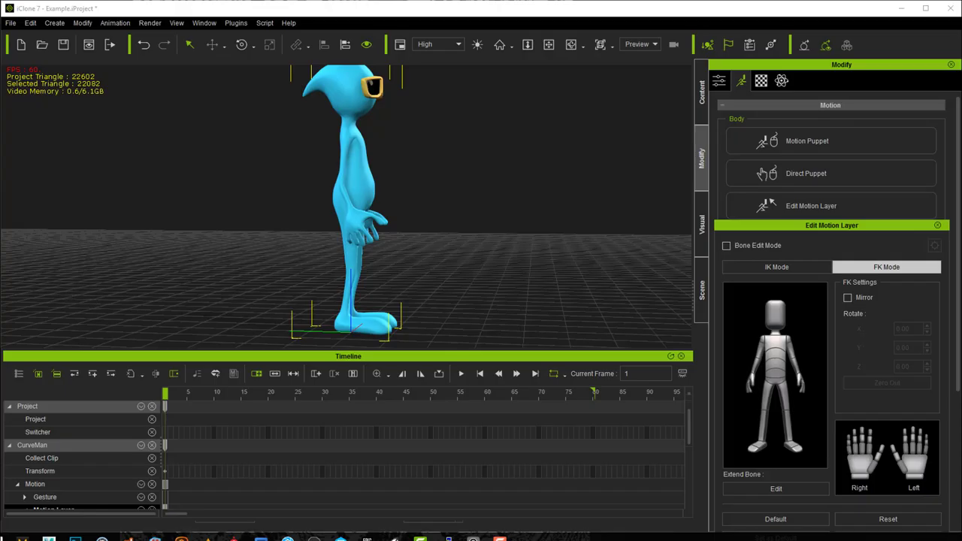
key("F3")
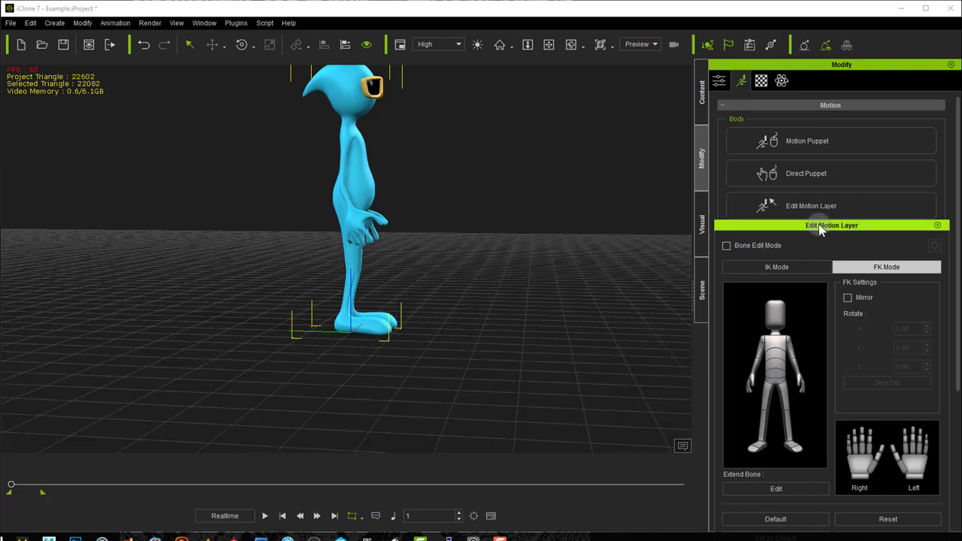
middle_click_drag(548, 251, 530, 307)
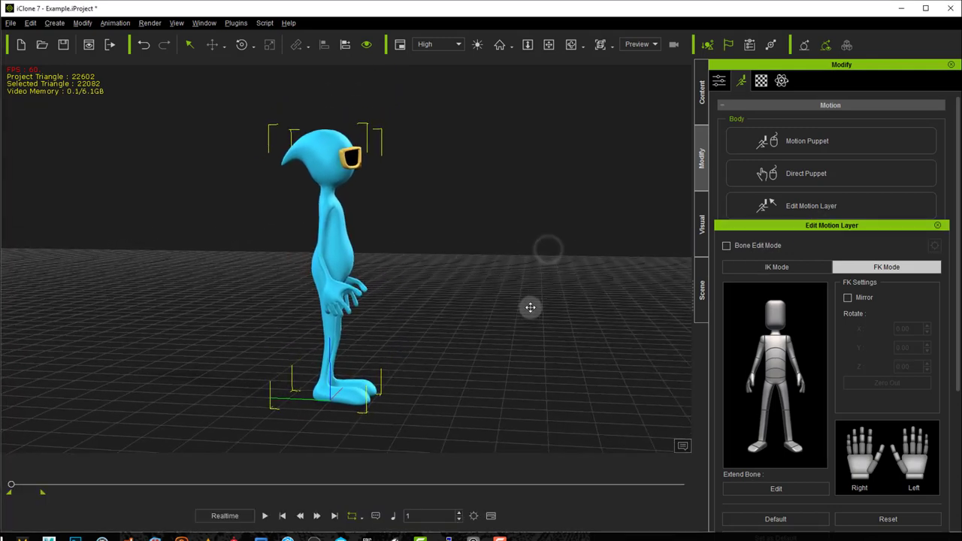
right_click_drag(554, 264, 510, 251)
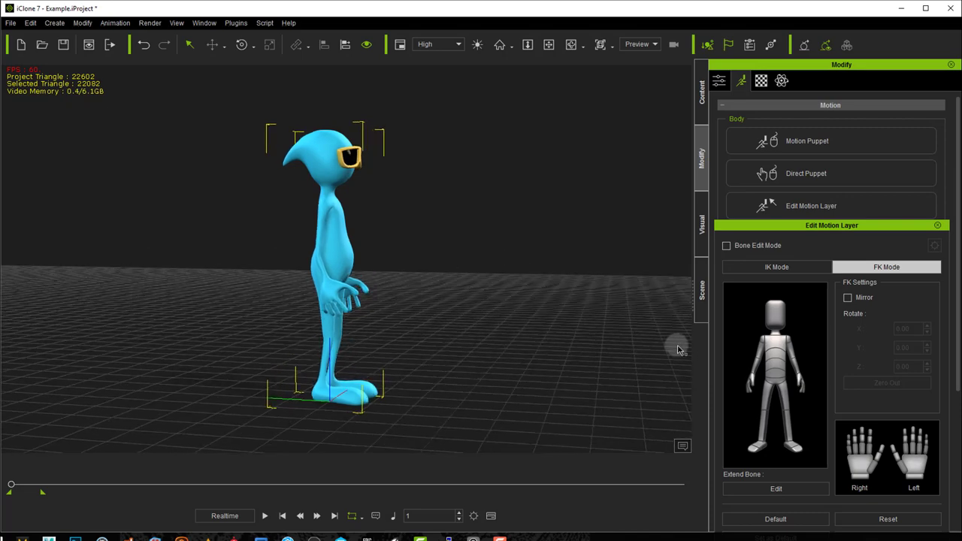
left_click(801, 268)
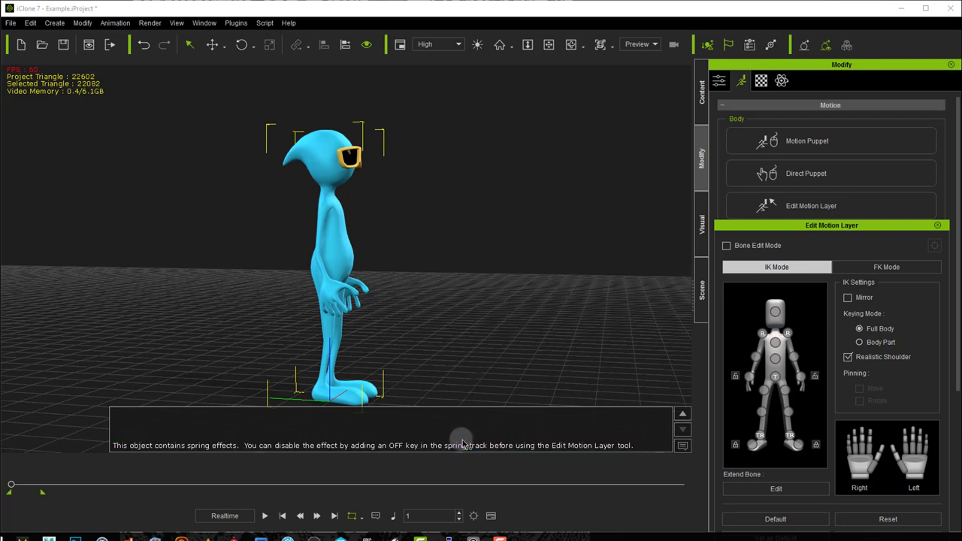
Step: Close the motion layer editor and show CurveMan's Spring track in the timeline
left_click(937, 225)
scroll(951, 274, "down", 2)
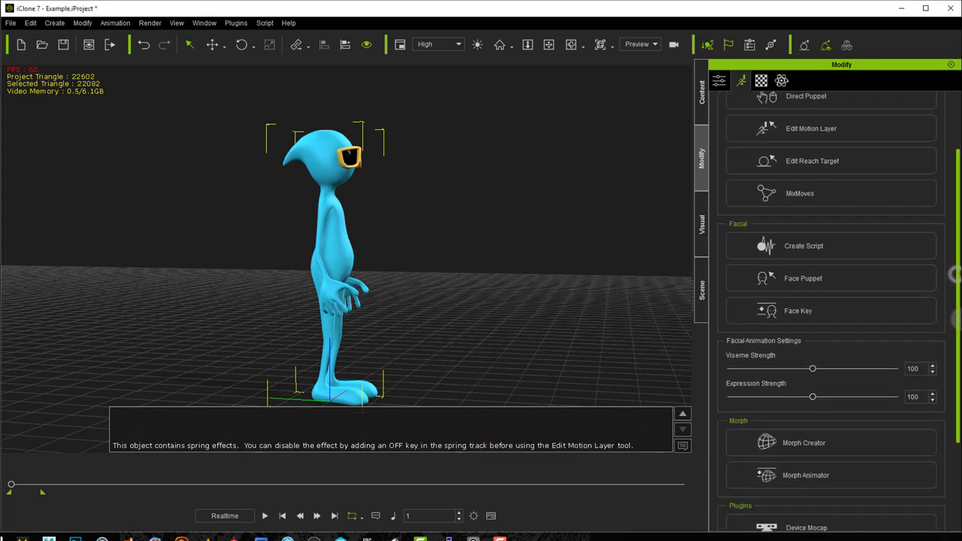
scroll(956, 262, "up", 2)
key("F3")
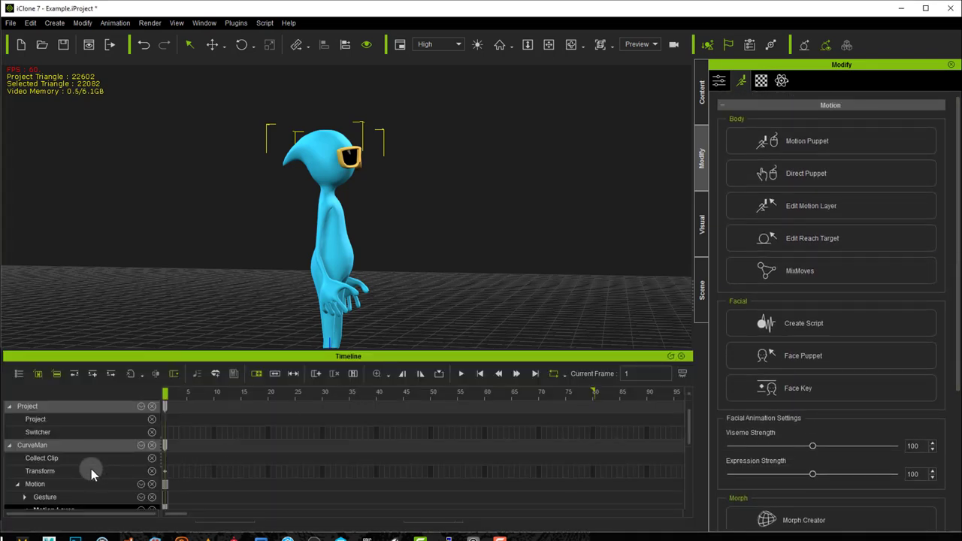
scroll(91, 469, "down", 5)
scroll(82, 463, "up", 3)
left_click(26, 449)
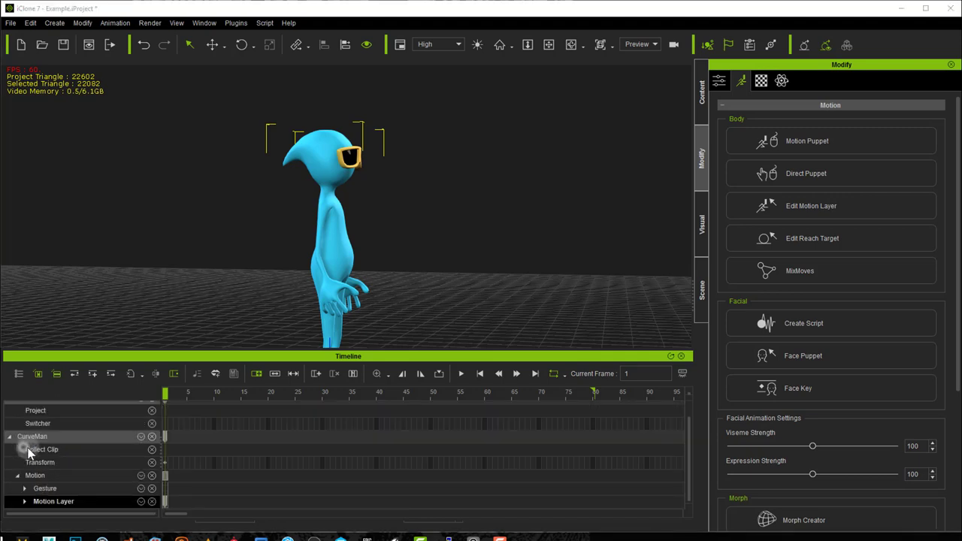
left_click(139, 475)
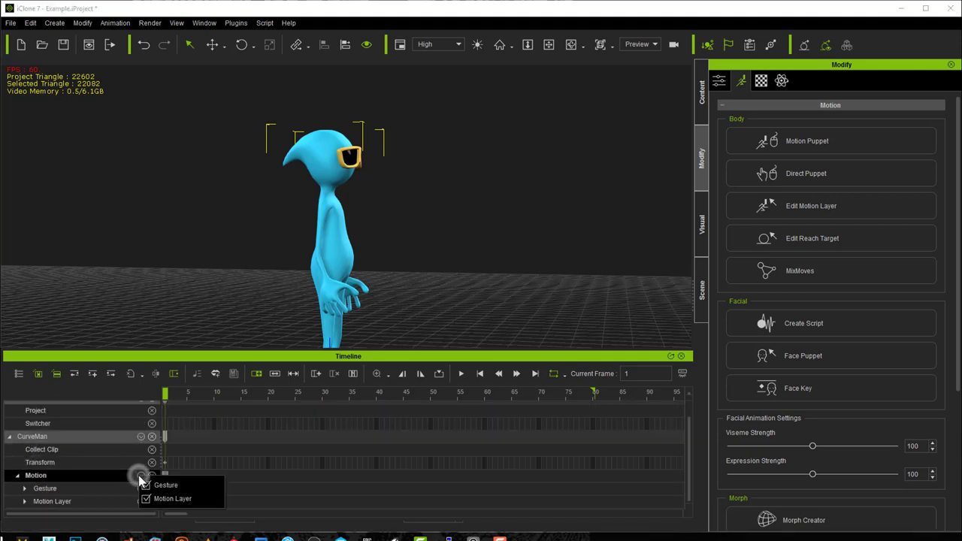
left_click(141, 437)
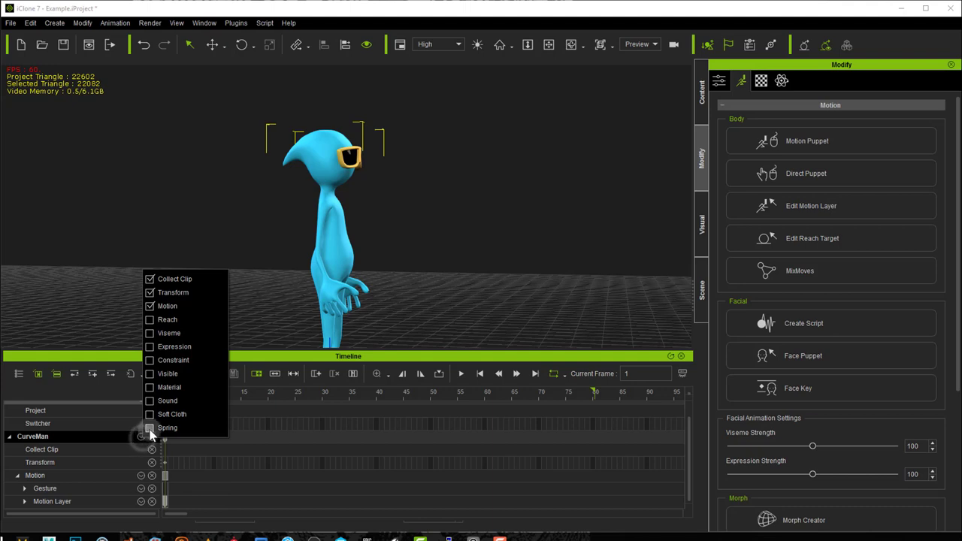
left_click(106, 435)
scroll(105, 451, "down", 1)
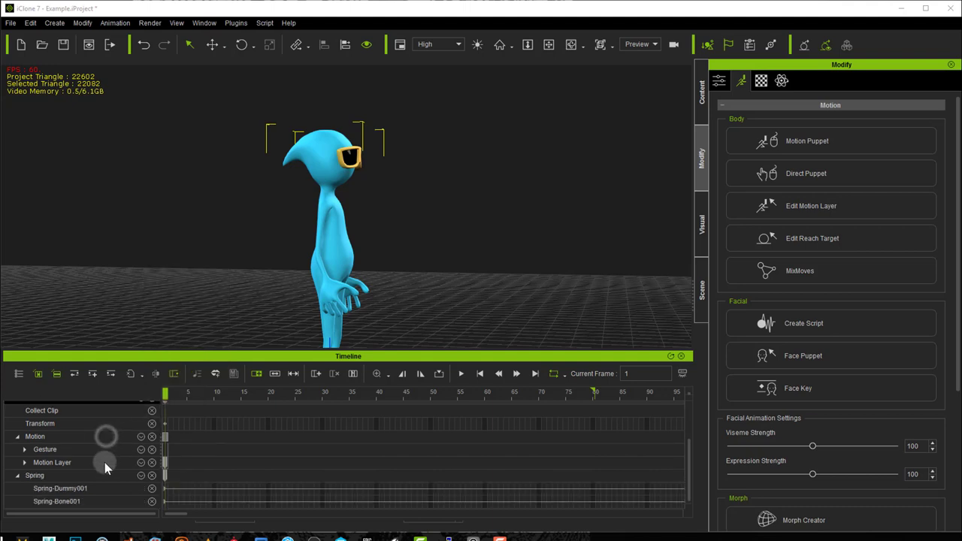
Step: Open CurveMan's Spring settings at frame 1, try deactivating the Dummy001 spring, and reactivate it
left_click(166, 477)
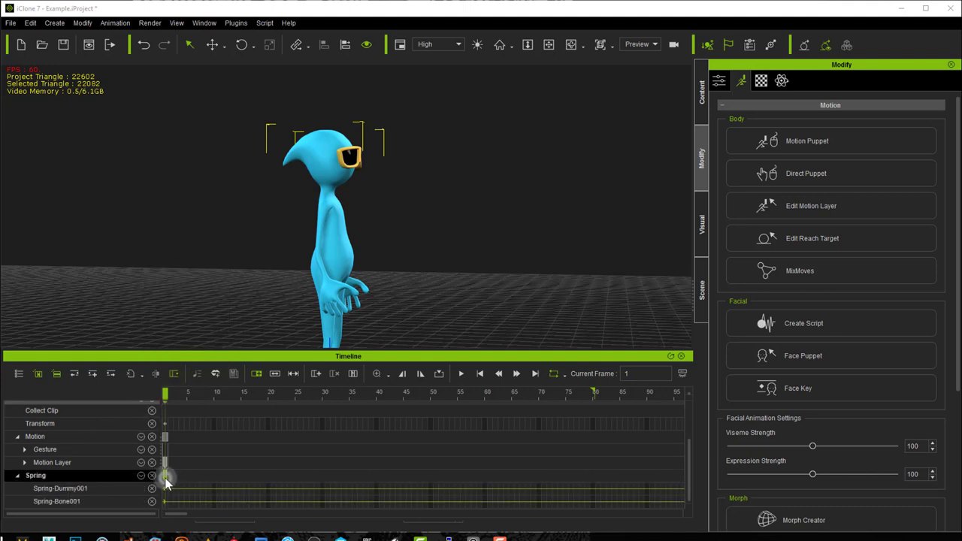
left_click(720, 81)
scroll(890, 448, "down", 1)
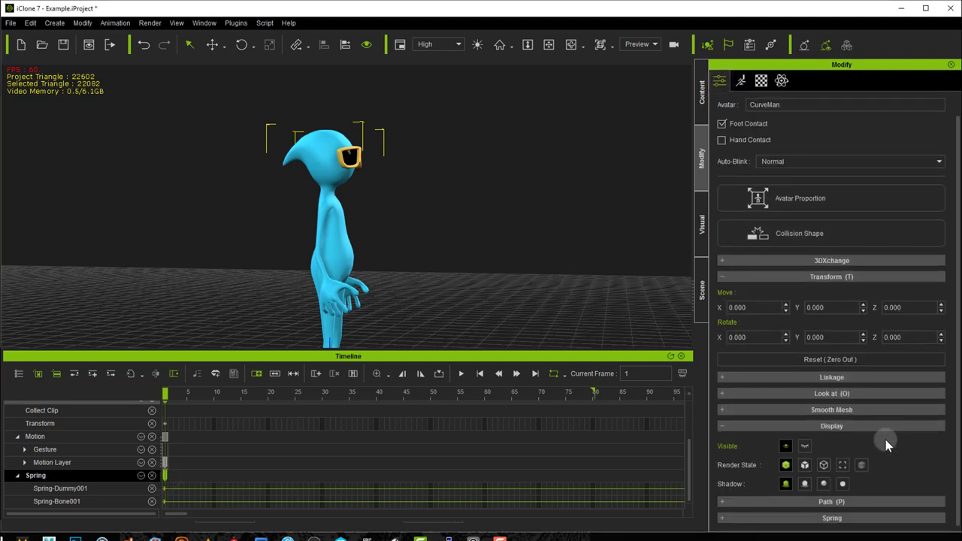
left_click(832, 517)
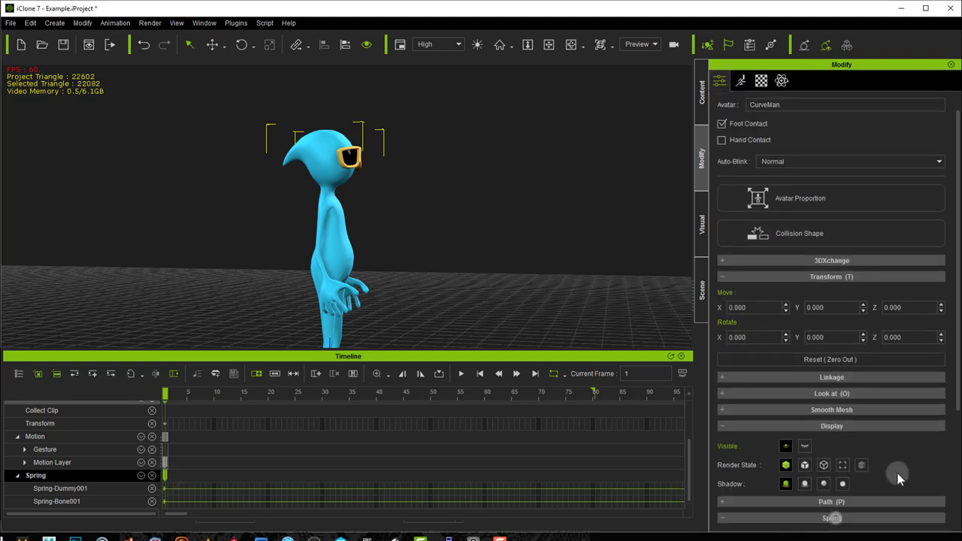
scroll(899, 478, "down", 5)
left_click(886, 396)
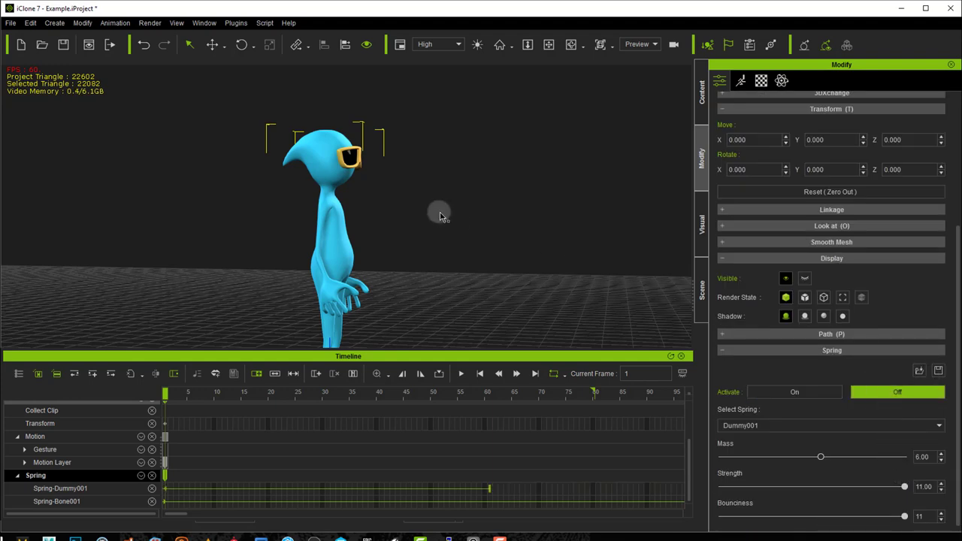
mouse_move(303, 173)
left_mouse_down()
mouse_move(286, 162)
mouse_move(297, 142)
mouse_move(295, 161)
left_mouse_up()
left_click(814, 394)
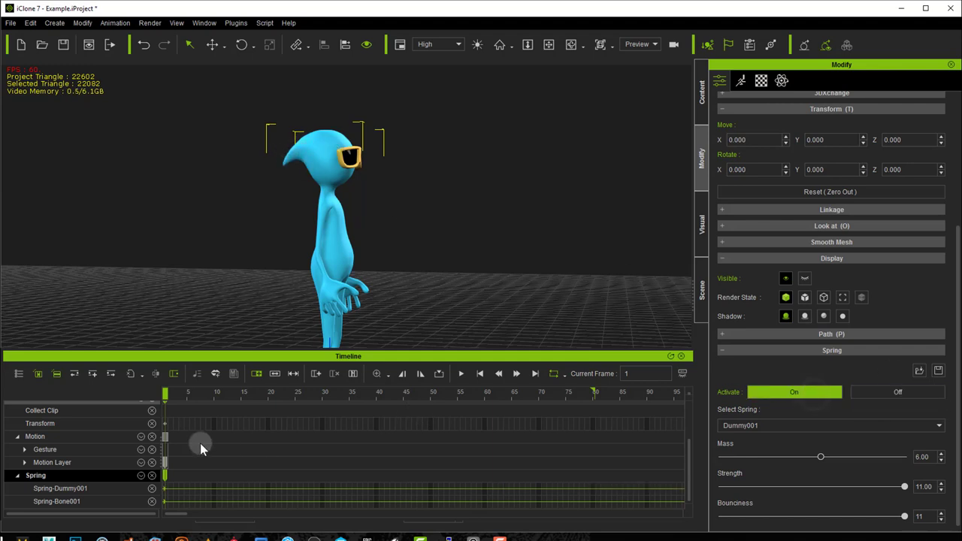
Step: Collapse the Spring track, reopen the motion layer editor with the timeline hidden, and check the walk cycle reference again
left_click(17, 476)
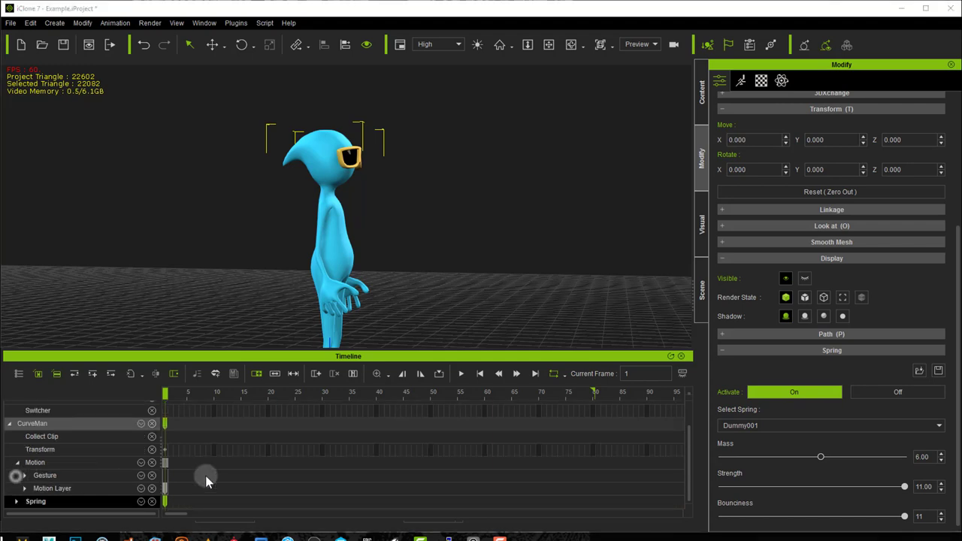
left_click(741, 80)
left_click(827, 203)
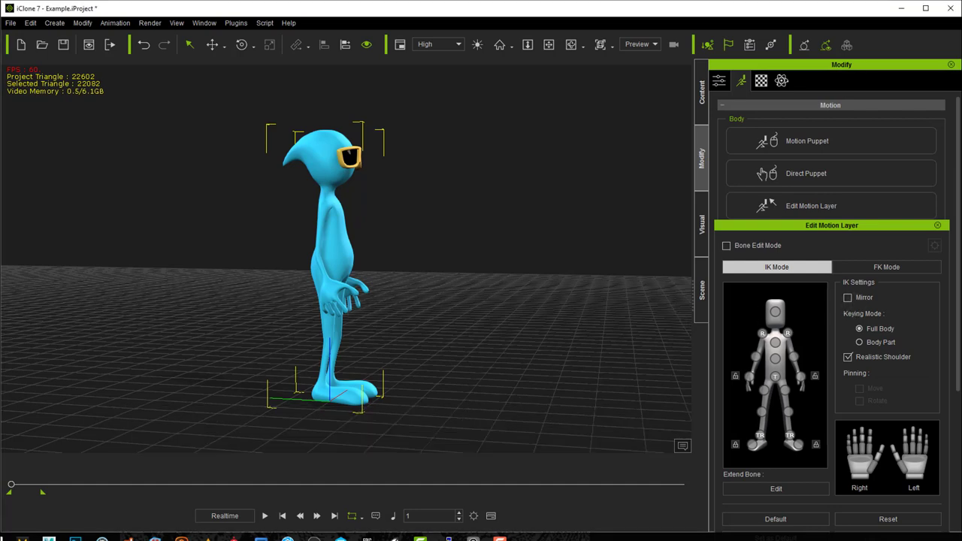
key("alt+Tab")
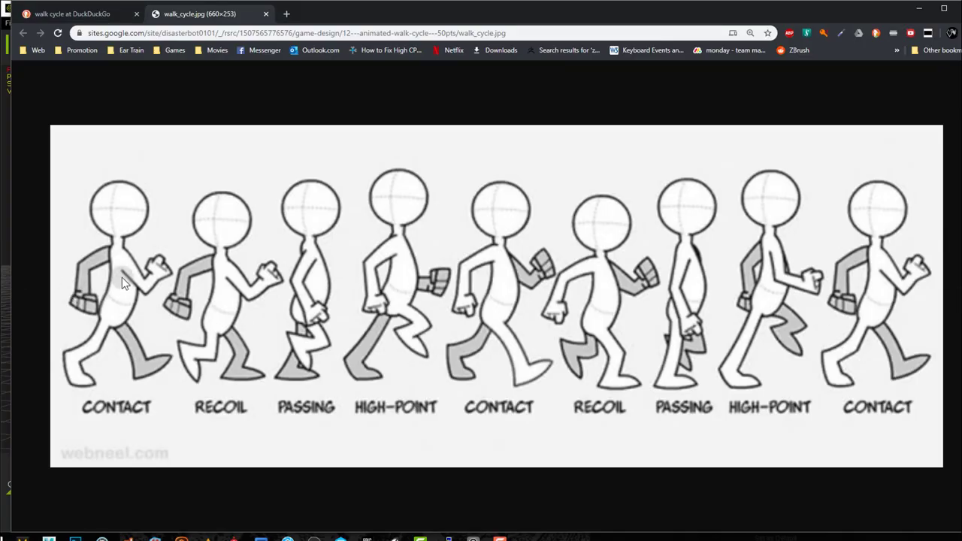
left_click(4, 321)
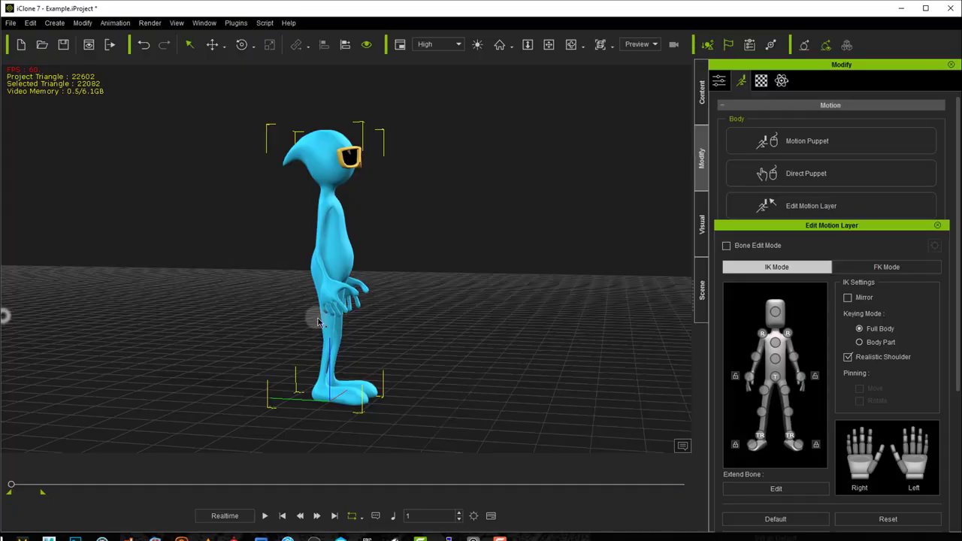
Step: Enable Mirror in IK Mode and curl the fingers of both hands towards fists
left_click(863, 299)
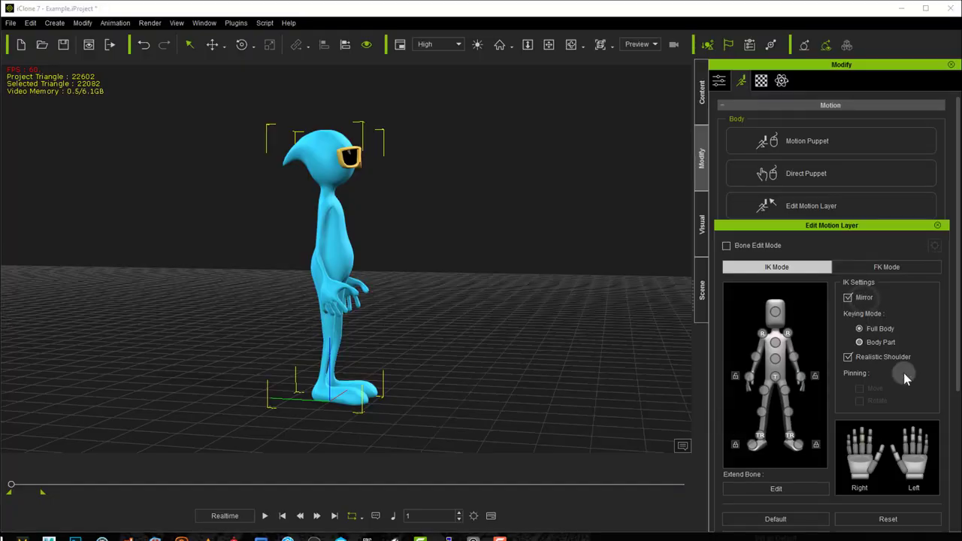
left_click(861, 460)
left_click_drag(860, 461, 857, 498)
left_click_drag(857, 497, 858, 501)
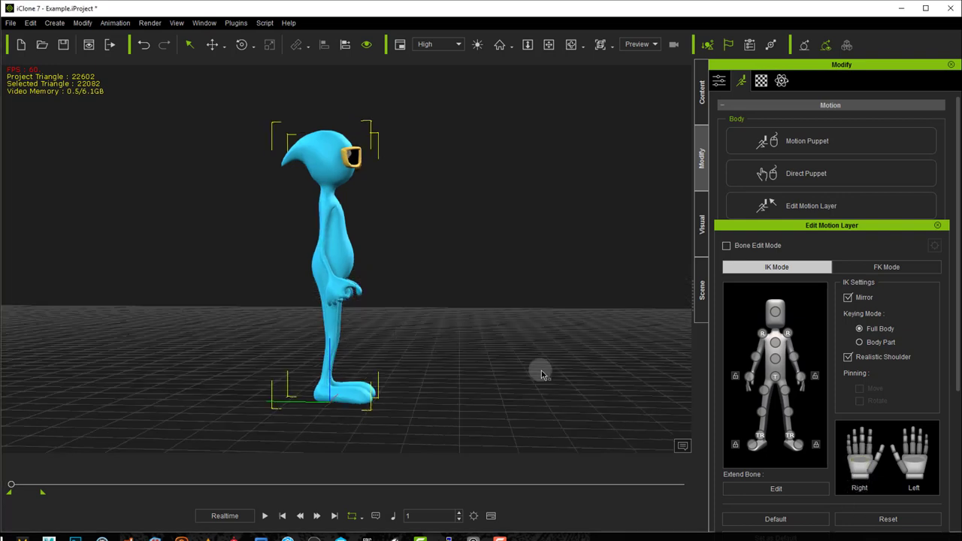
Step: Rotate the base of the right thumb with Mirror on so both thumbs fold in over the fists
left_click(874, 473)
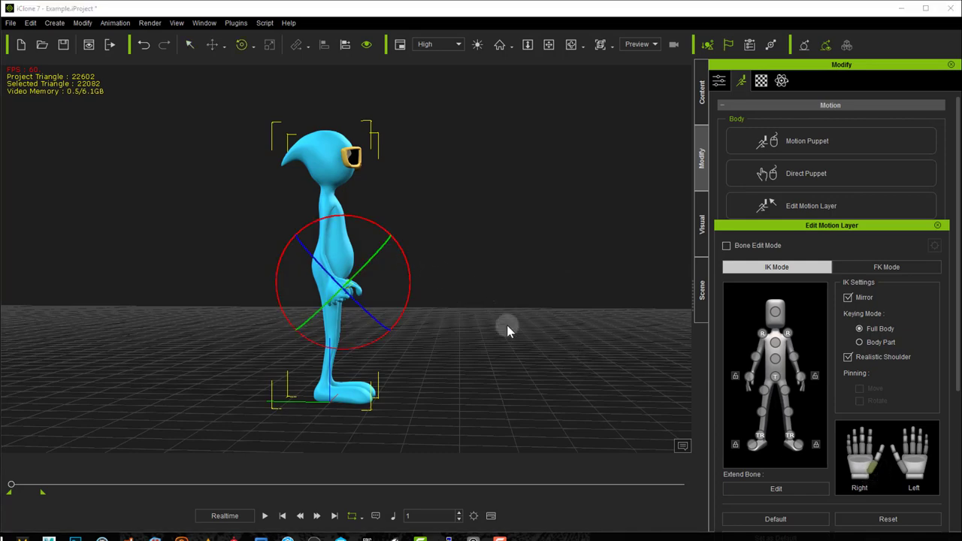
right_click_drag(506, 325, 307, 350)
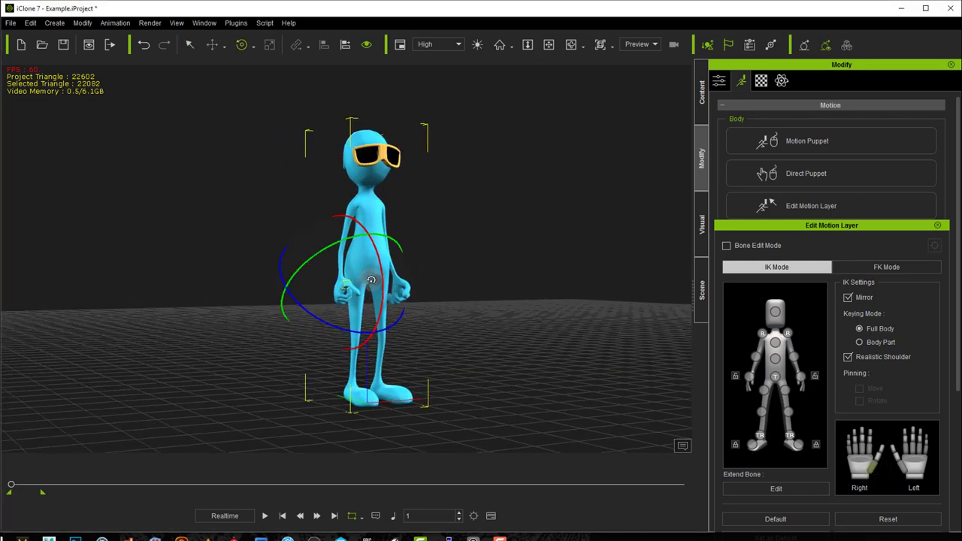
left_click_drag(370, 279, 382, 302)
right_click_drag(444, 332, 638, 380)
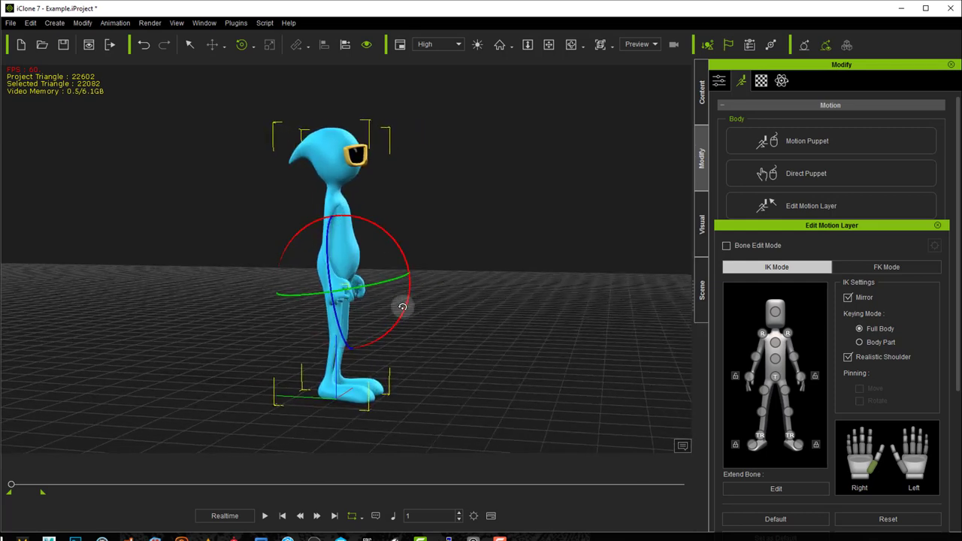
Step: Check the walk cycle reference, switch to FK Mode, and arch the spine backward with the waist segment at -11.67 on X
key("alt+Tab")
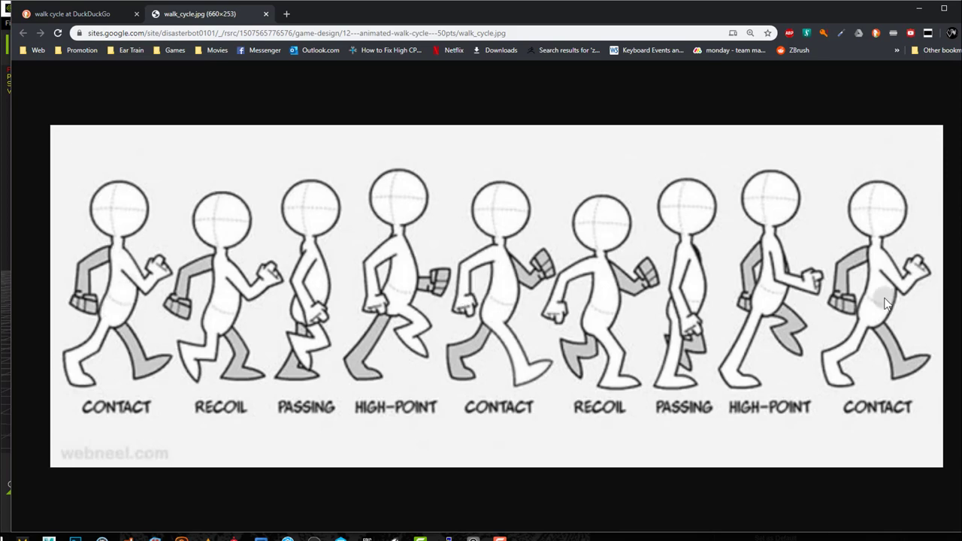
key("alt+Tab")
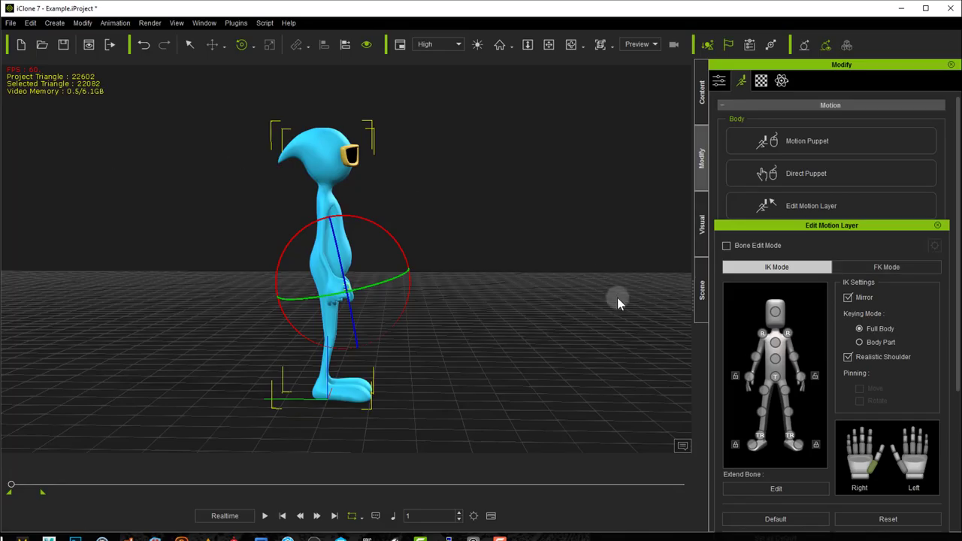
left_click(866, 266)
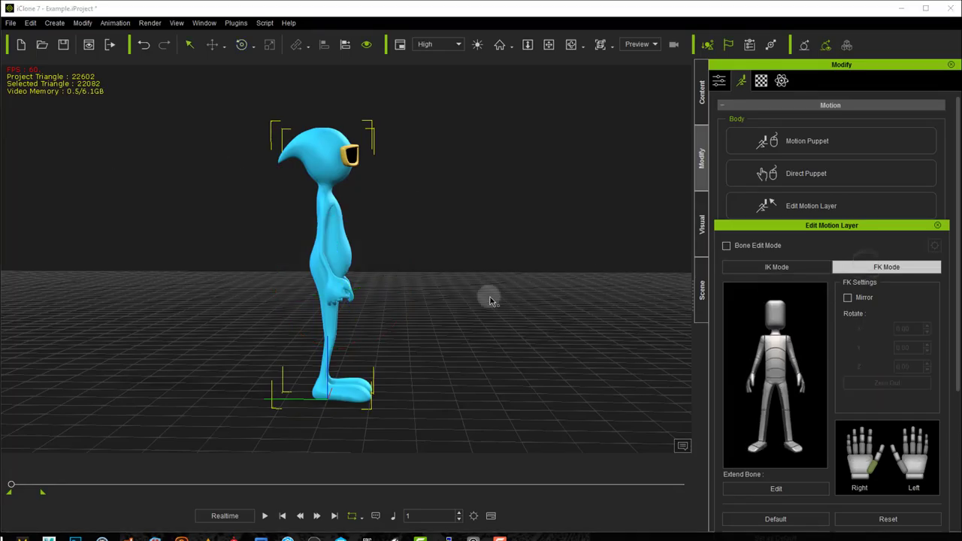
left_click(778, 350)
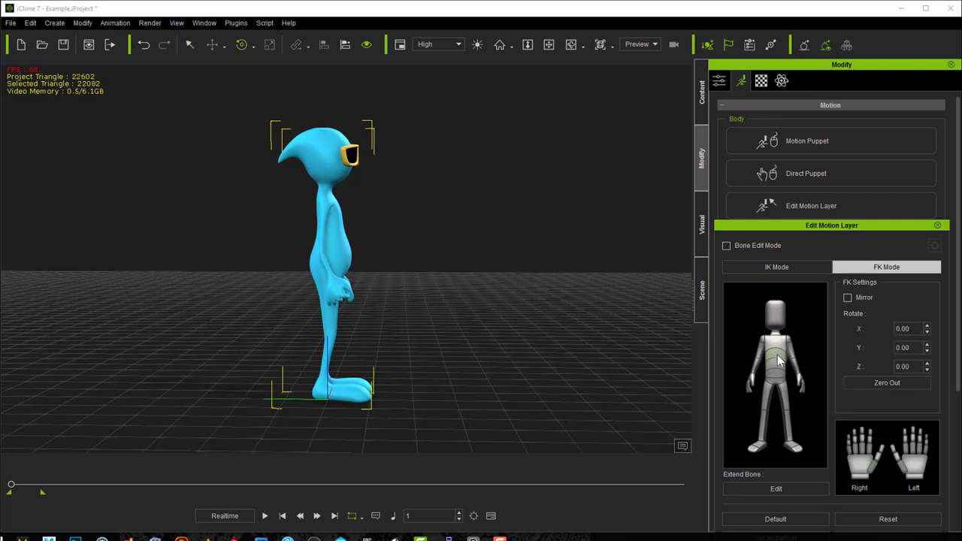
mouse_move(396, 240)
left_mouse_down()
mouse_move(388, 223)
mouse_move(394, 231)
left_mouse_up()
key("ctrl+z")
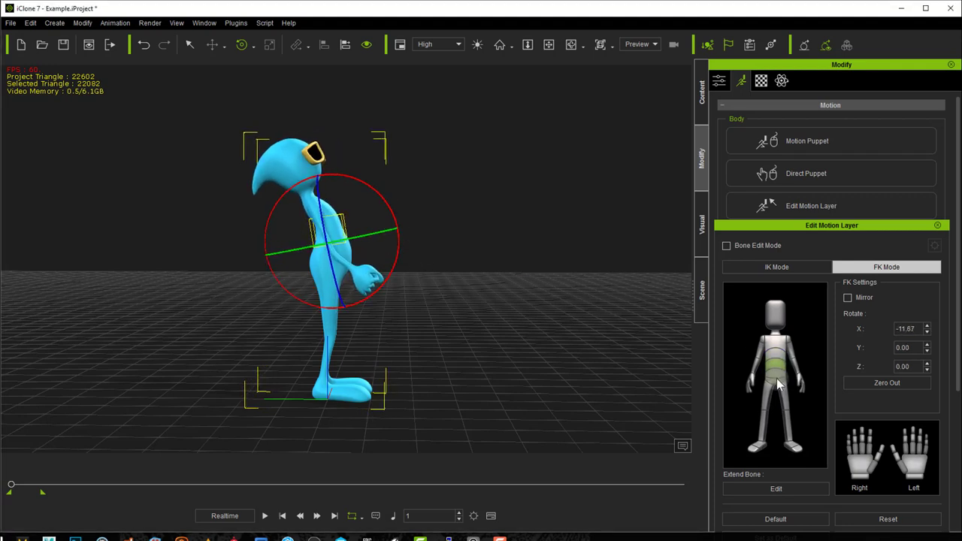
Step: Rotate the lowest spine segment to 16.29 on X and the pelvis to -14.37 on X to shape the torso
left_click(778, 377)
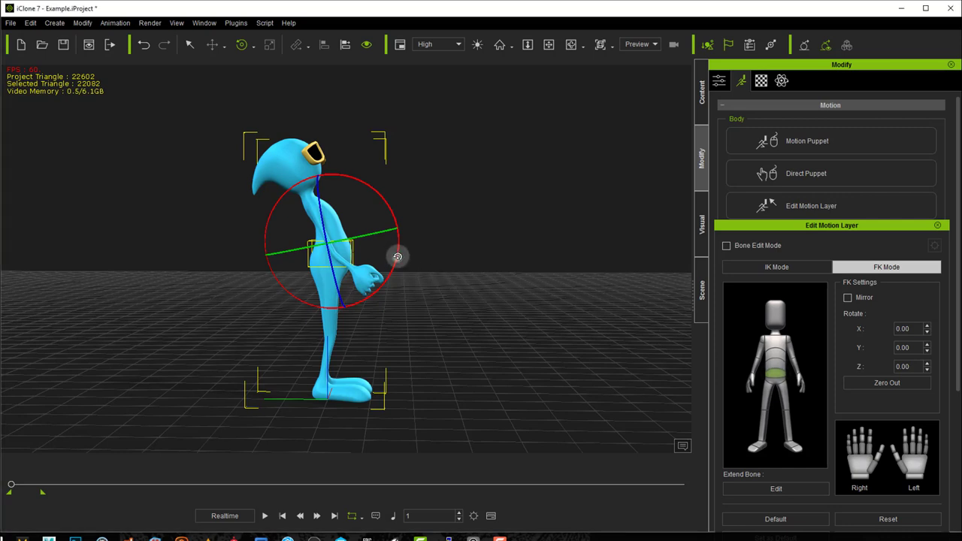
left_click_drag(396, 259, 398, 256)
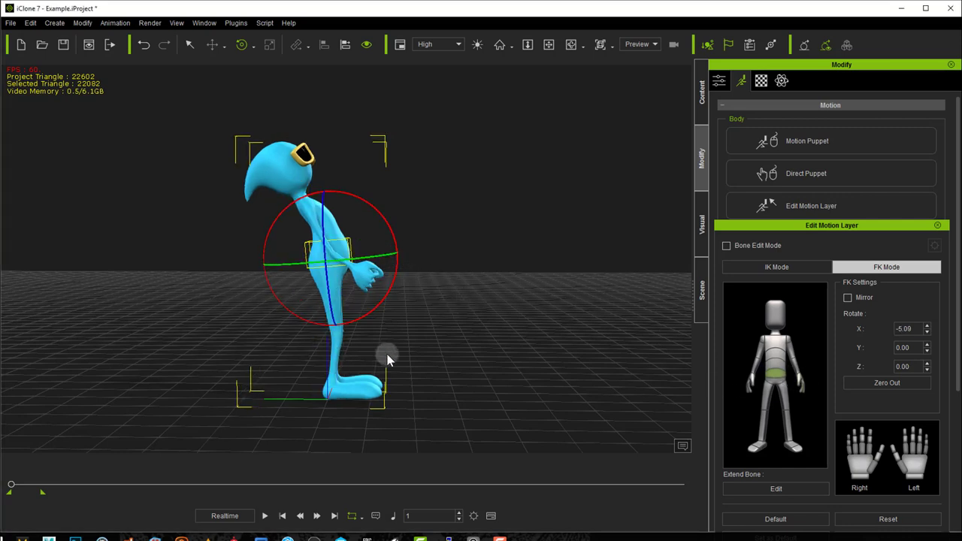
left_click_drag(391, 283, 391, 296)
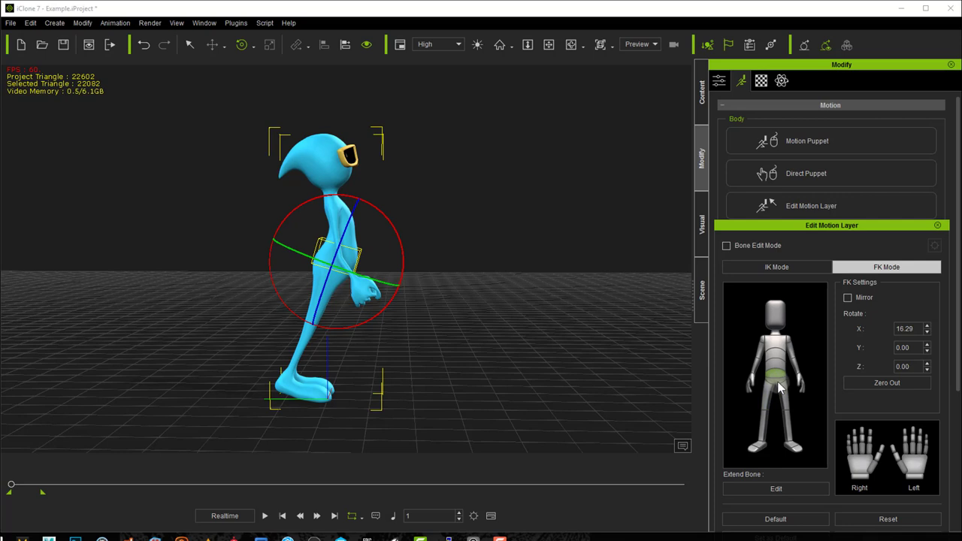
left_click_drag(382, 311, 388, 303)
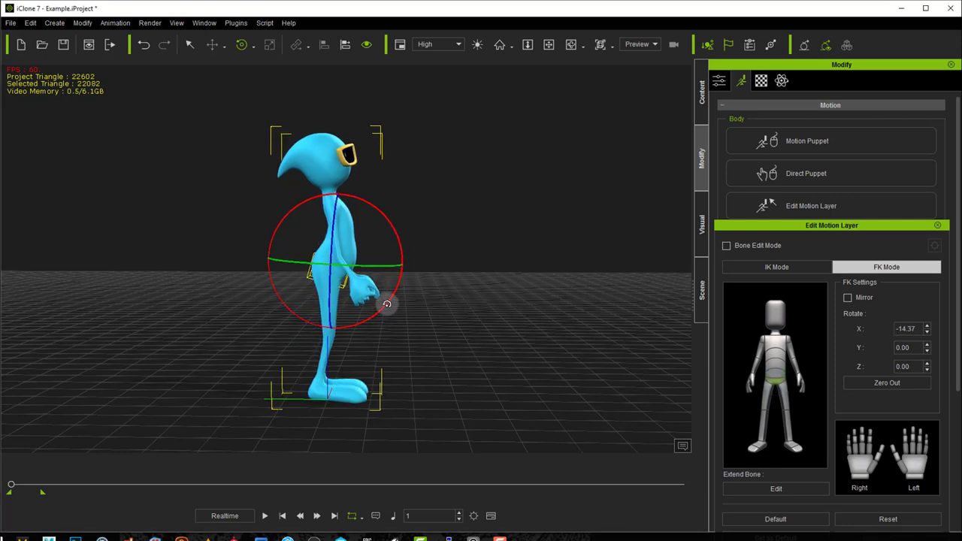
Step: Check the contact pose in the walk cycle reference and level the head by rotating it to 13.66 on X
key("alt+Tab")
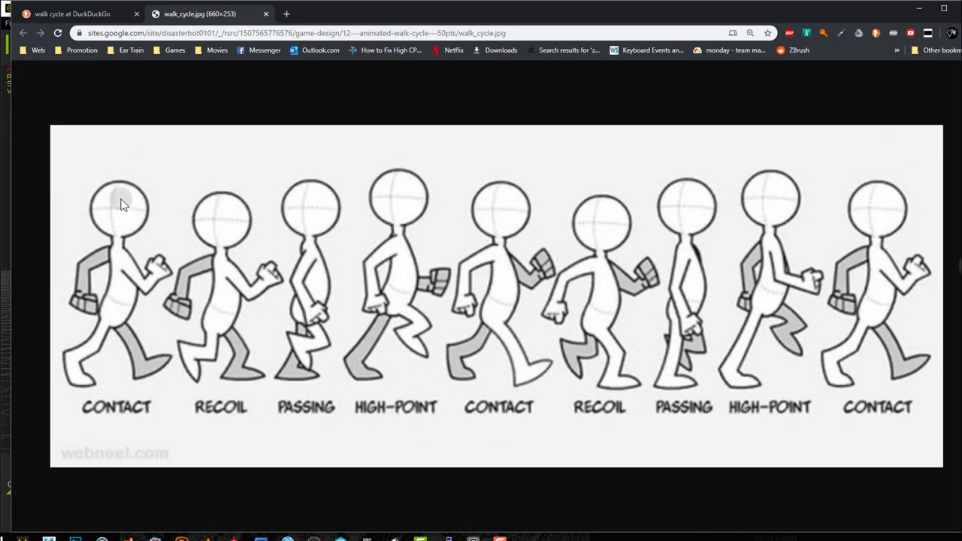
left_click(3, 216)
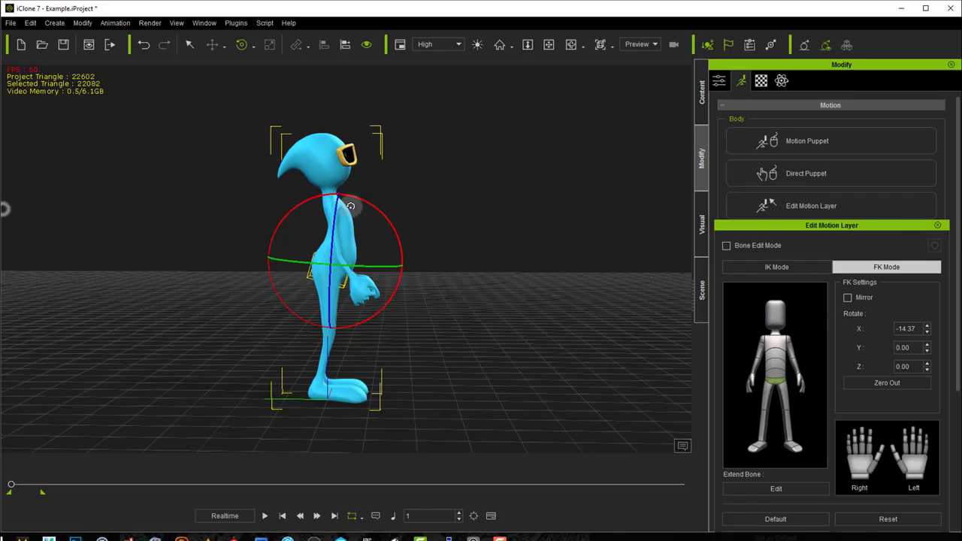
left_click(776, 316)
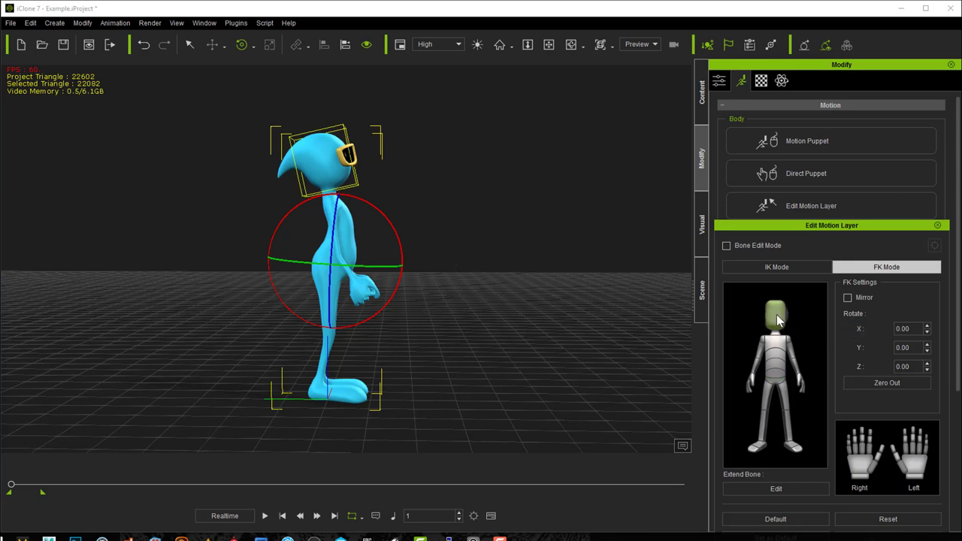
left_click_drag(394, 195, 398, 202)
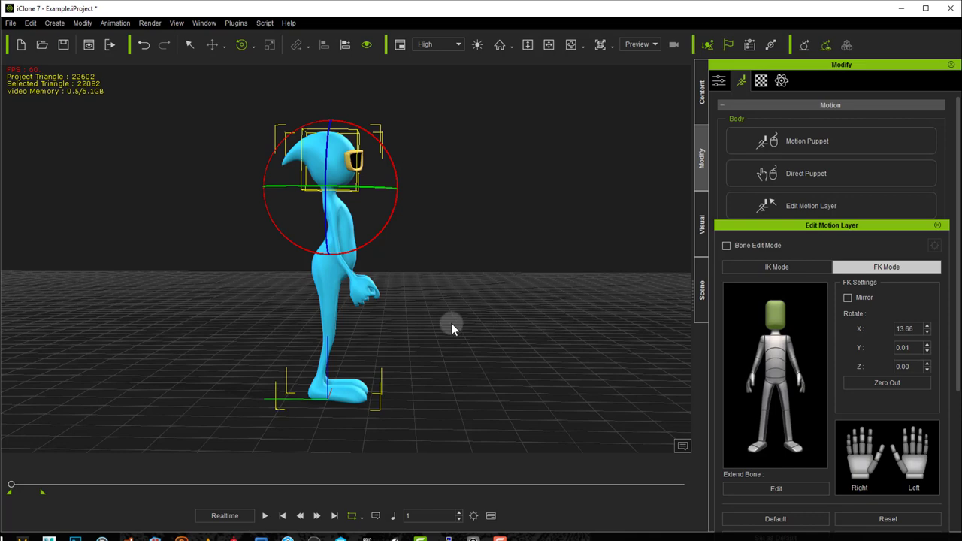
Step: Switch to IK Mode, check the legs in the walk cycle reference, and lower the hips slightly so the knees bend
left_click(757, 271)
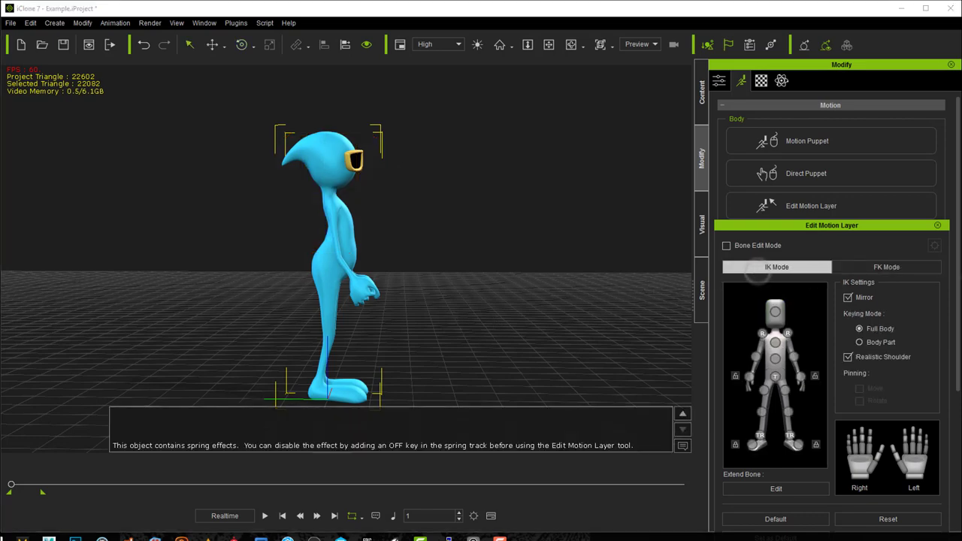
key("alt+Tab")
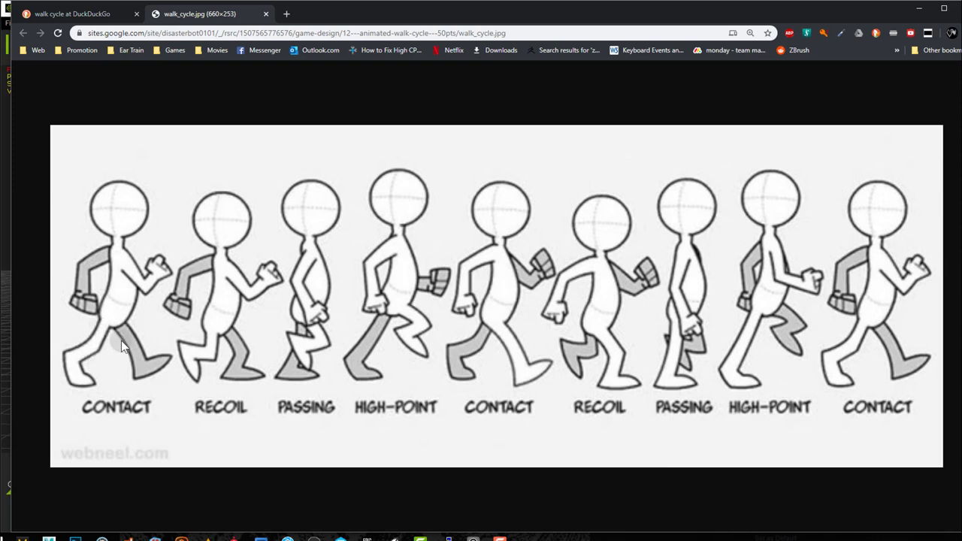
left_click(5, 282)
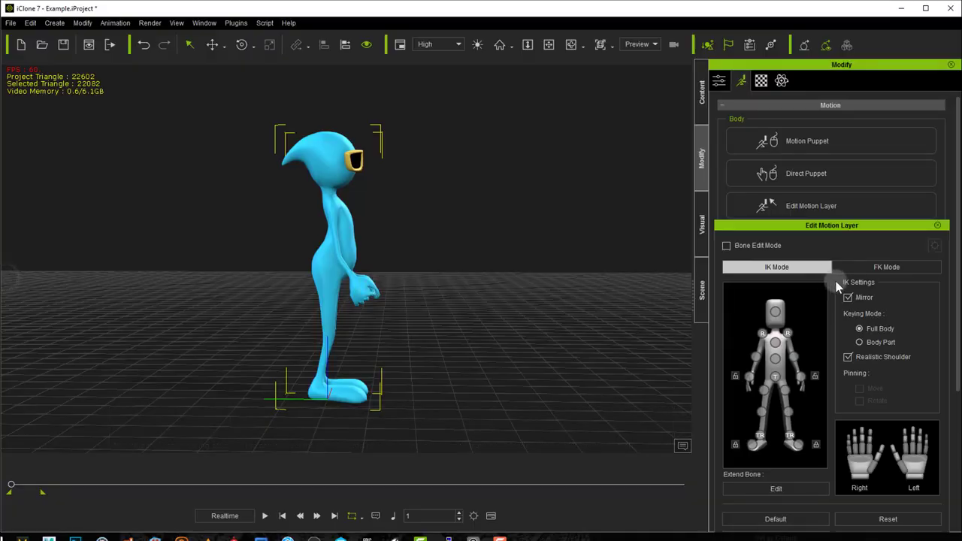
left_click(773, 377)
left_click_drag(299, 193, 301, 203)
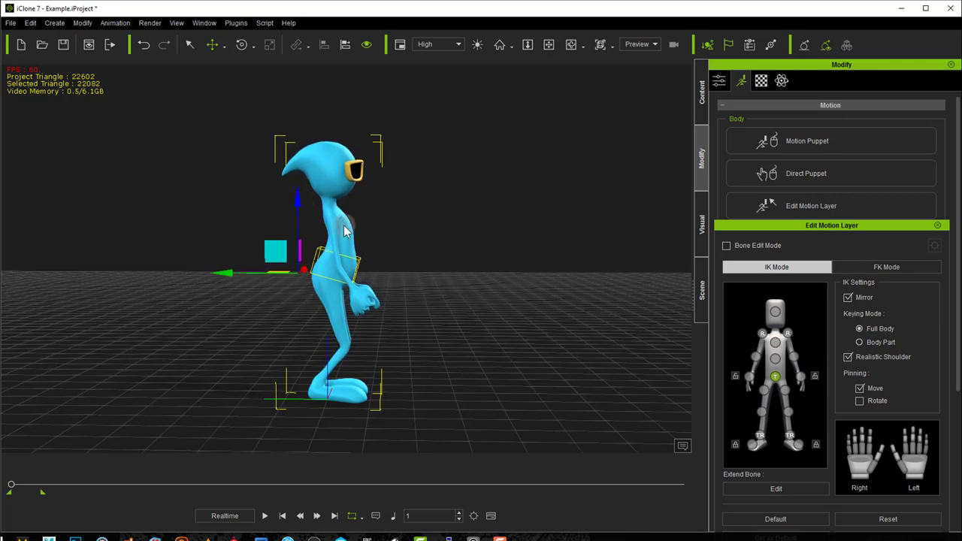
left_click(460, 277)
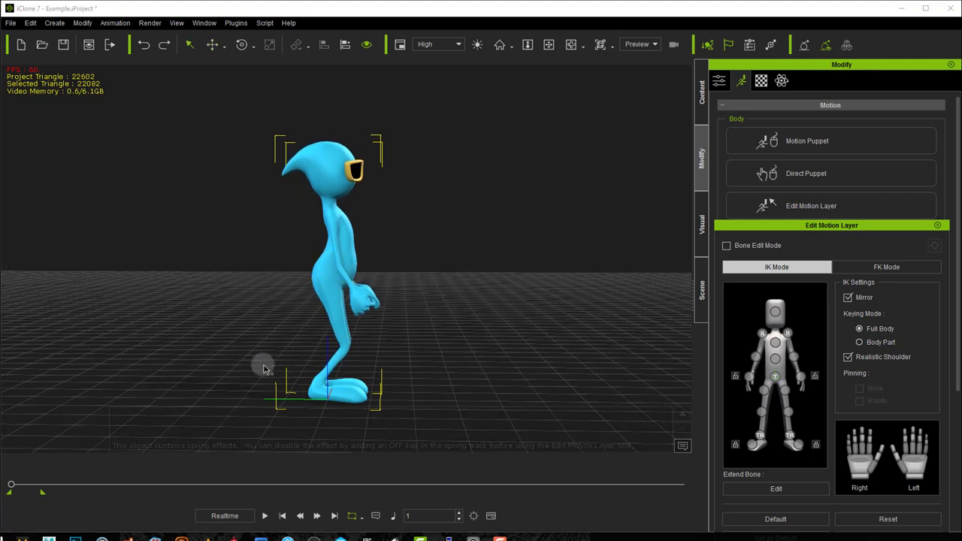
Step: In FK Mode, swing the right thigh backward to 19.74 on X, comparing the leg with the contact pose reference
left_click(878, 267)
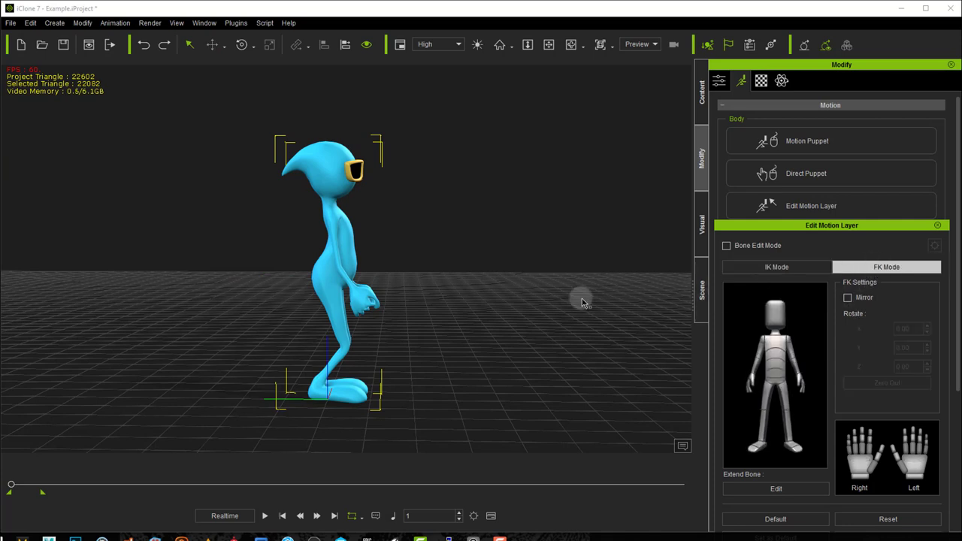
left_click(766, 393)
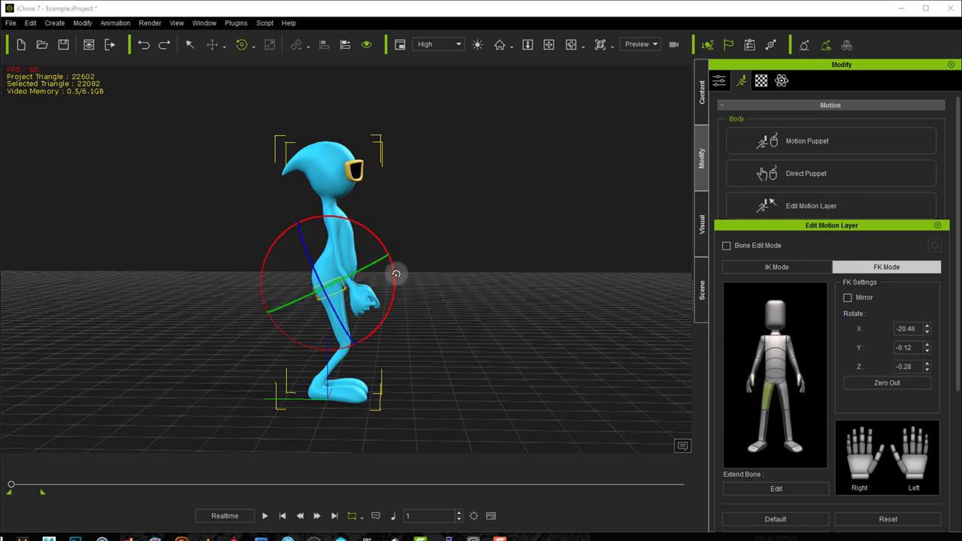
left_click_drag(396, 273, 394, 276)
mouse_move(397, 282)
left_mouse_down()
mouse_move(400, 294)
mouse_move(397, 280)
left_mouse_up()
key("alt+Tab")
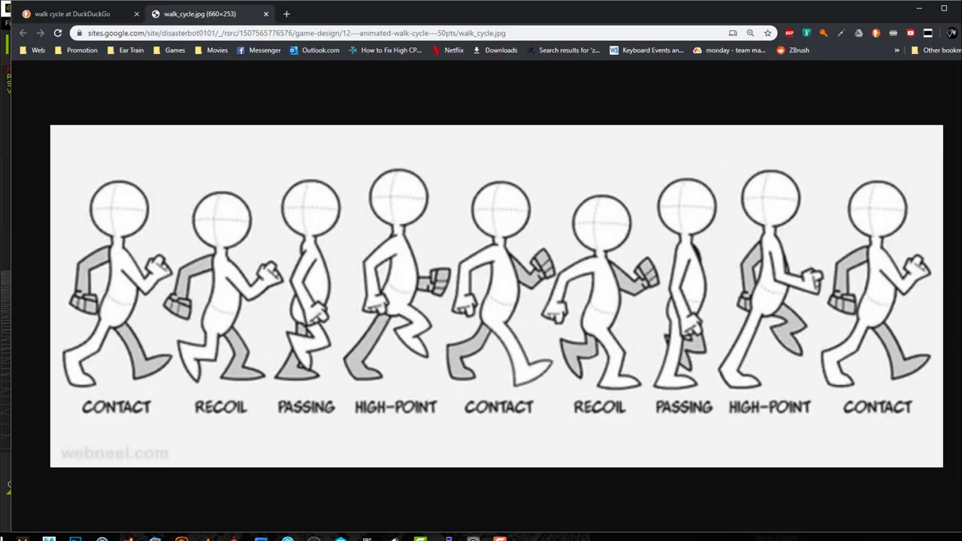
left_click(4, 370)
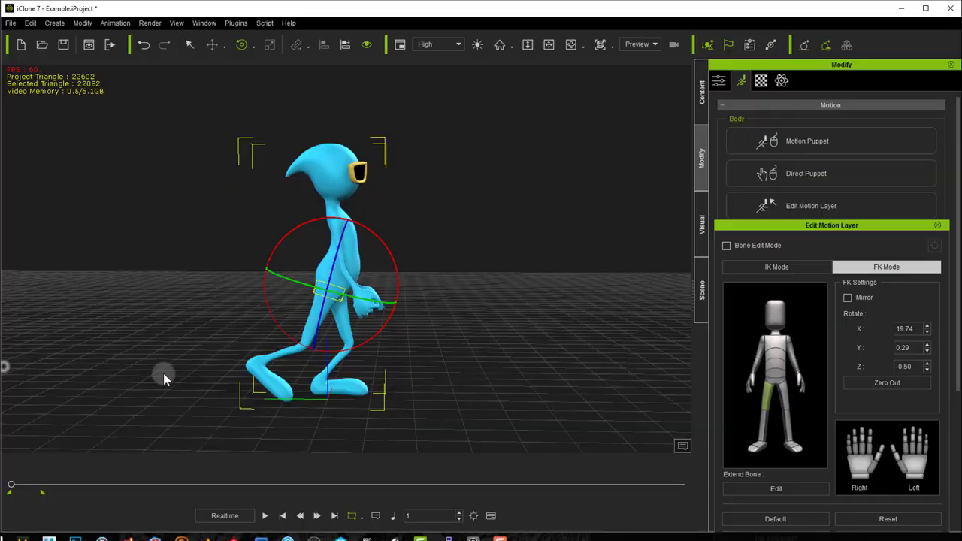
left_click(765, 447)
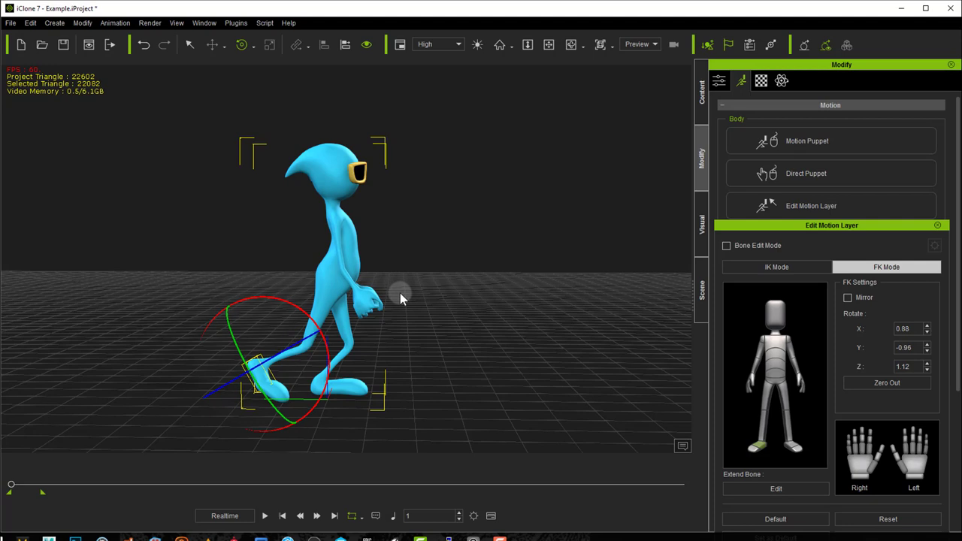
Step: Swing the left thigh forward to -39.82 on X and straighten the left lower leg to -8.63 on X
left_click(784, 394)
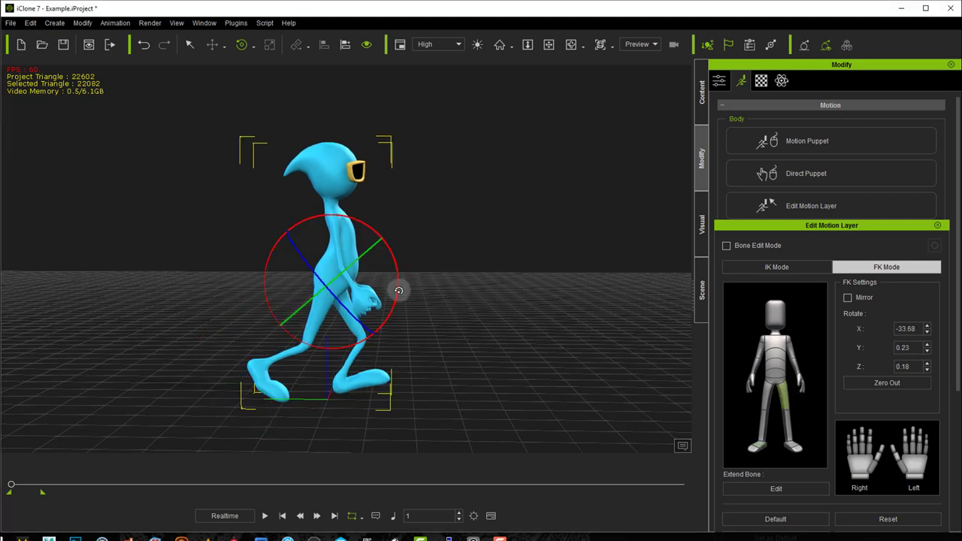
left_click_drag(398, 291, 397, 283)
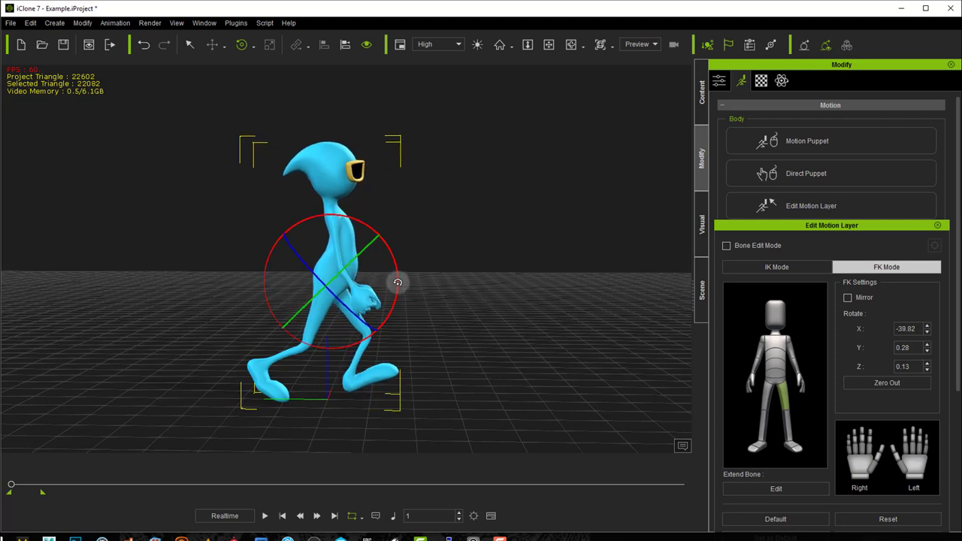
left_click(785, 422)
left_click_drag(431, 320, 425, 298)
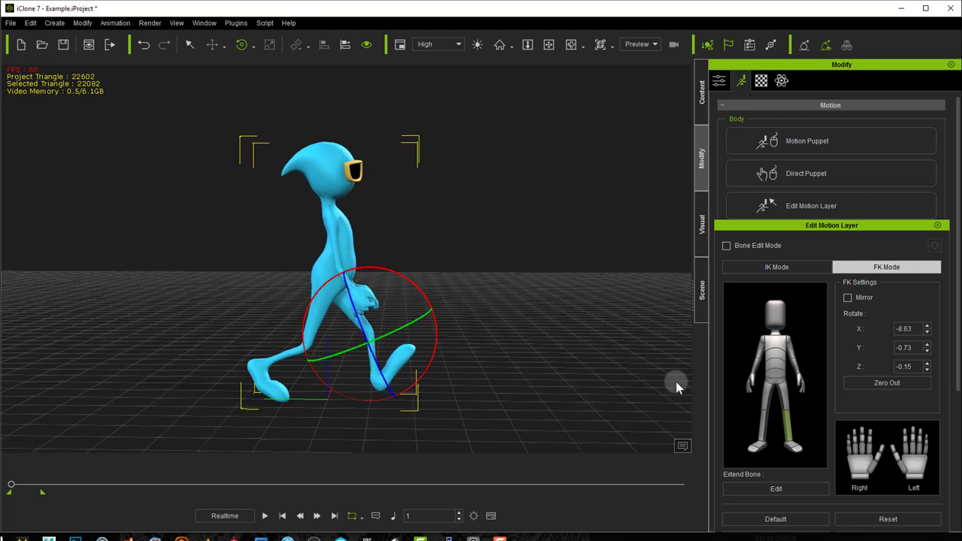
Step: Lower the left toes by rotating the foot to -3.74 on X, and adjust the foot's position slightly in IK Mode
left_click(792, 449)
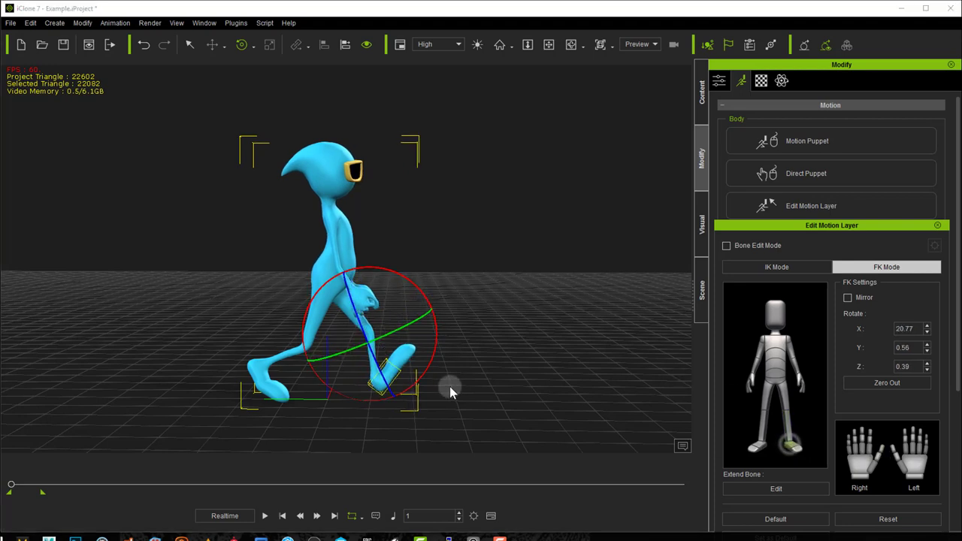
left_click_drag(436, 350, 410, 358)
right_click_drag(410, 358, 560, 368)
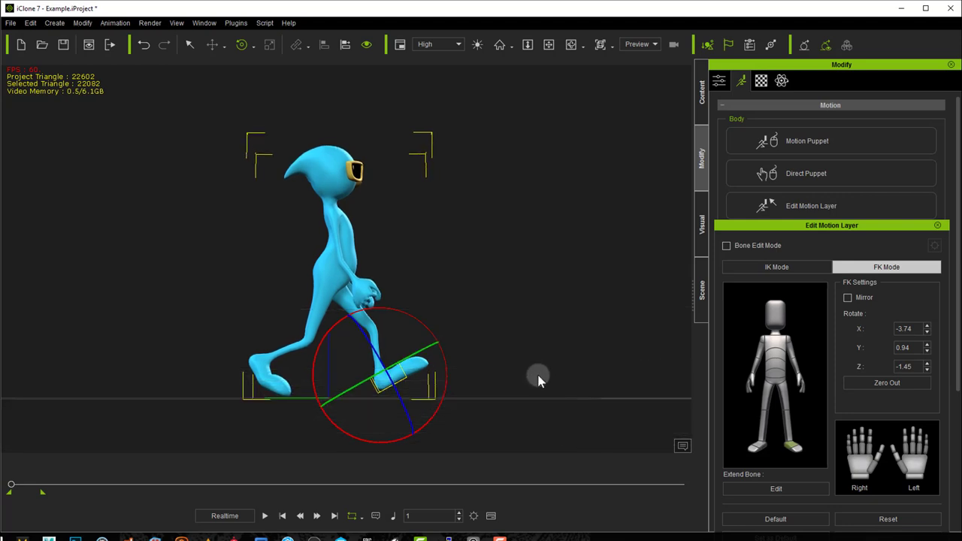
left_click(762, 270)
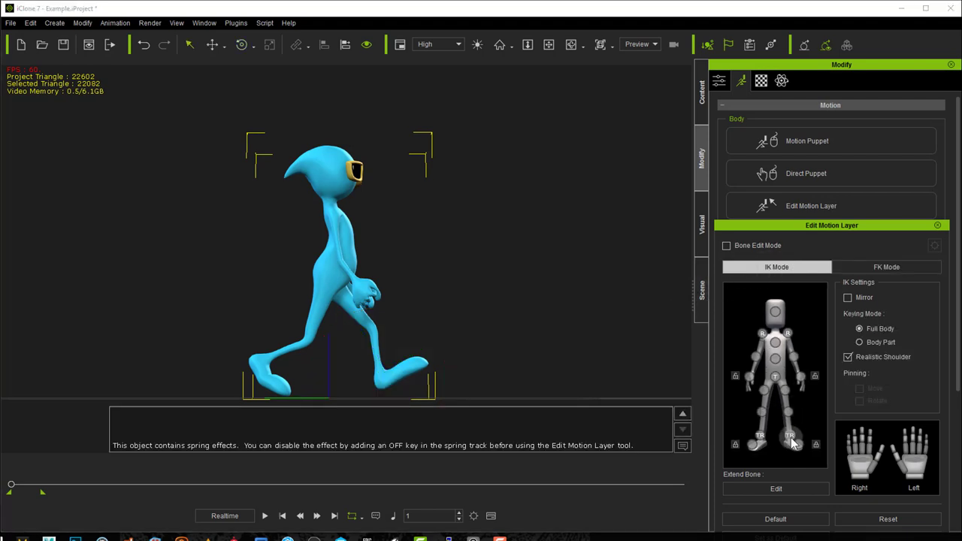
left_click(790, 440)
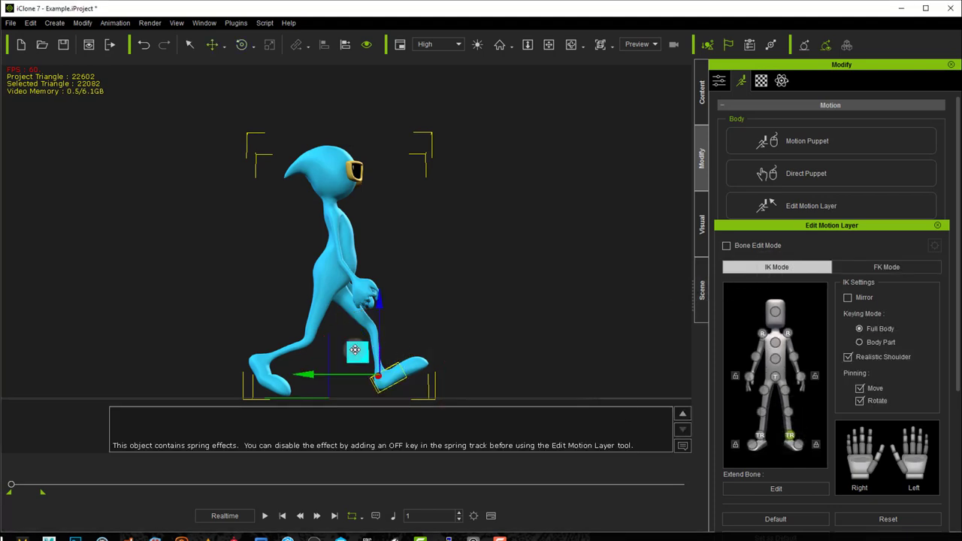
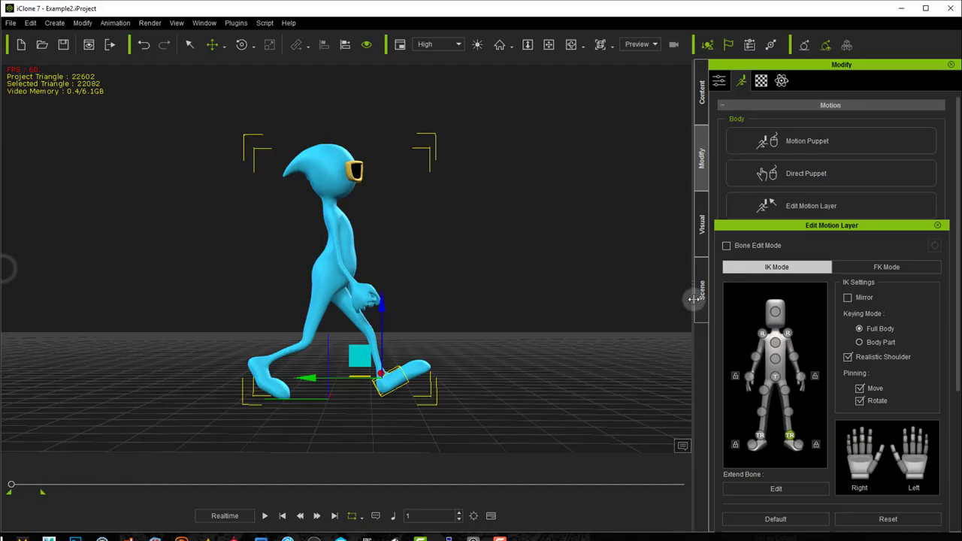
Step: In FK Mode, swing the right upper arm forward and bend the right forearm up to 73.06 on X
left_click(869, 267)
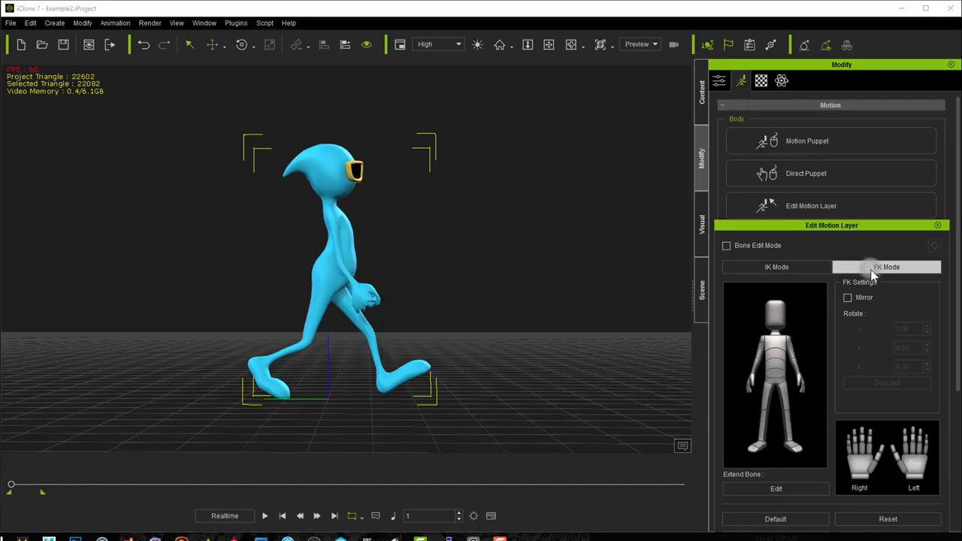
left_click(760, 351)
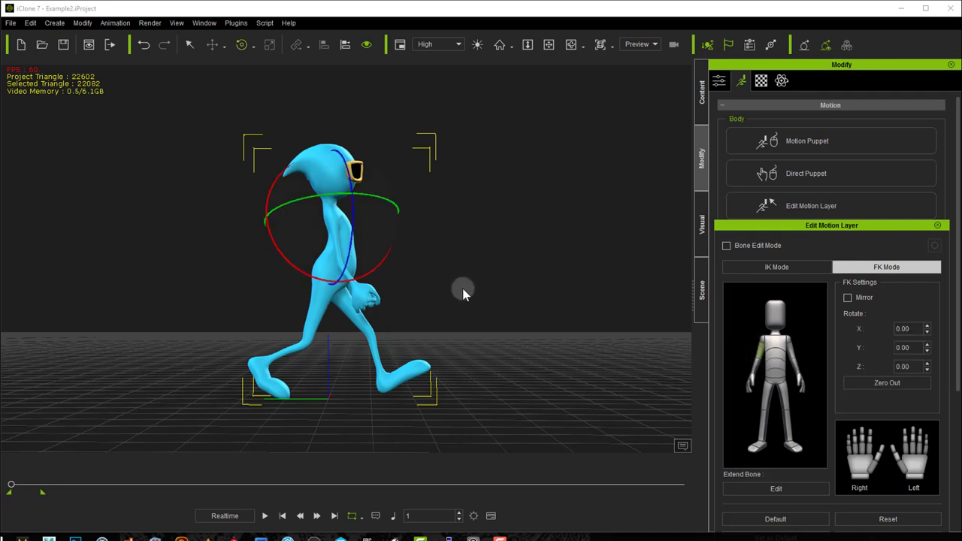
left_click_drag(370, 272, 391, 247)
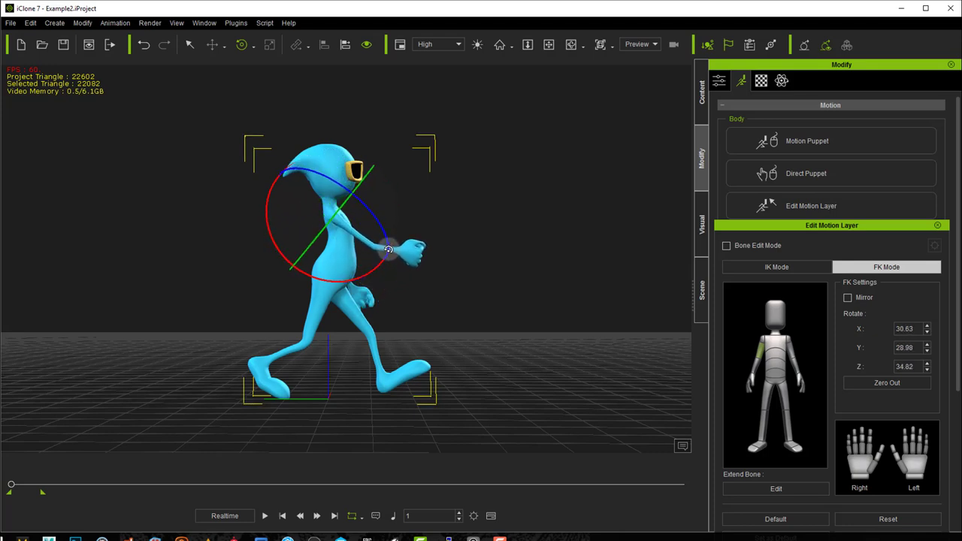
left_click(756, 370)
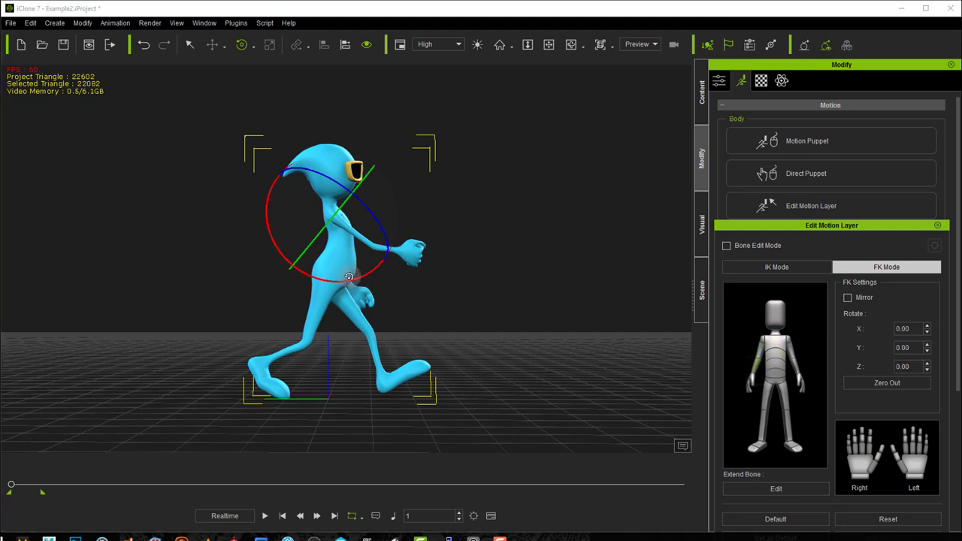
left_click_drag(349, 277, 390, 274)
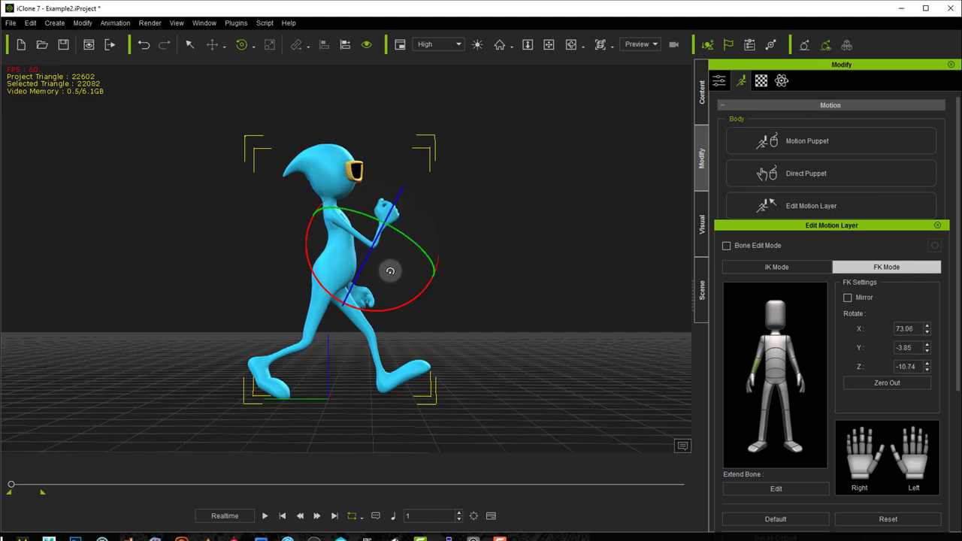
Step: Refine the right upper arm's rotation from the side and front to X 29.81, Y 29.04, Z 15.57
left_click(764, 357)
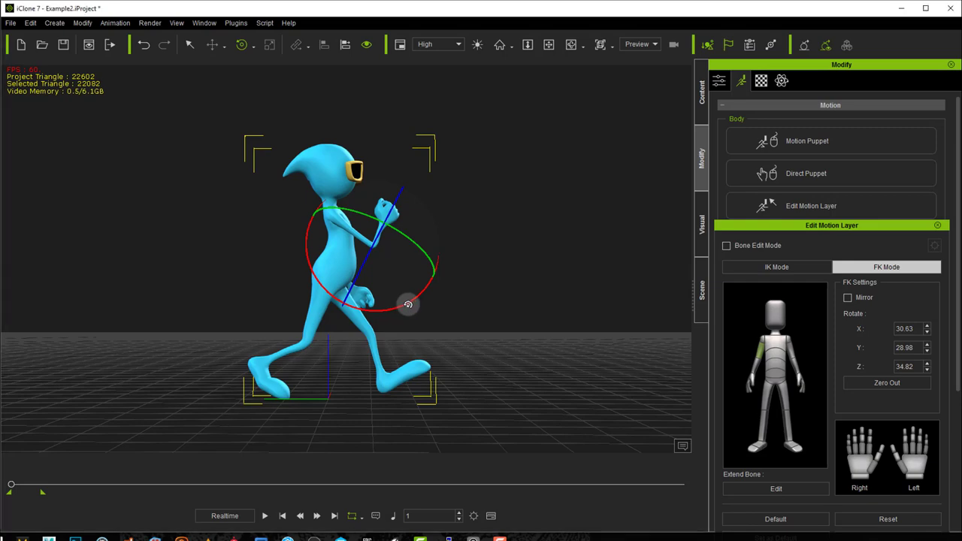
left_click_drag(407, 304, 404, 311)
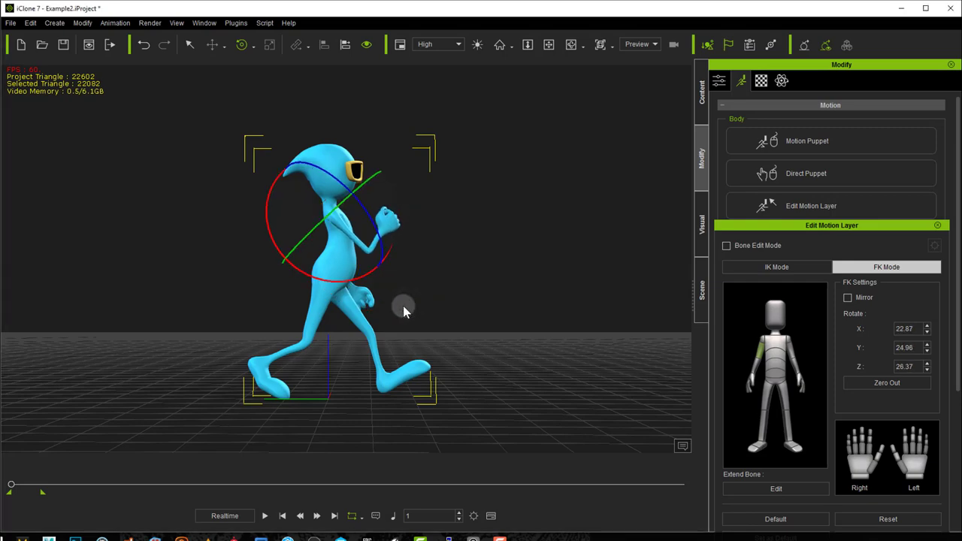
right_click_drag(403, 305, 165, 388)
left_click_drag(299, 254, 300, 250)
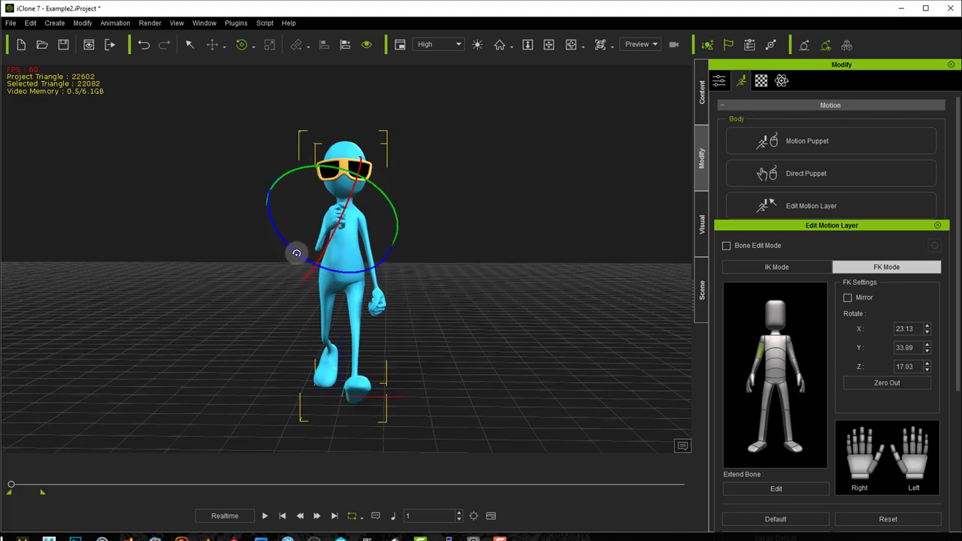
left_click_drag(396, 200, 392, 199)
right_click_drag(408, 294, 574, 308)
Step: Swing the left upper arm backward to X -10.77, Y 48.03, Z 29.90 and bend the left forearm to 13.95 on X
left_click(795, 358)
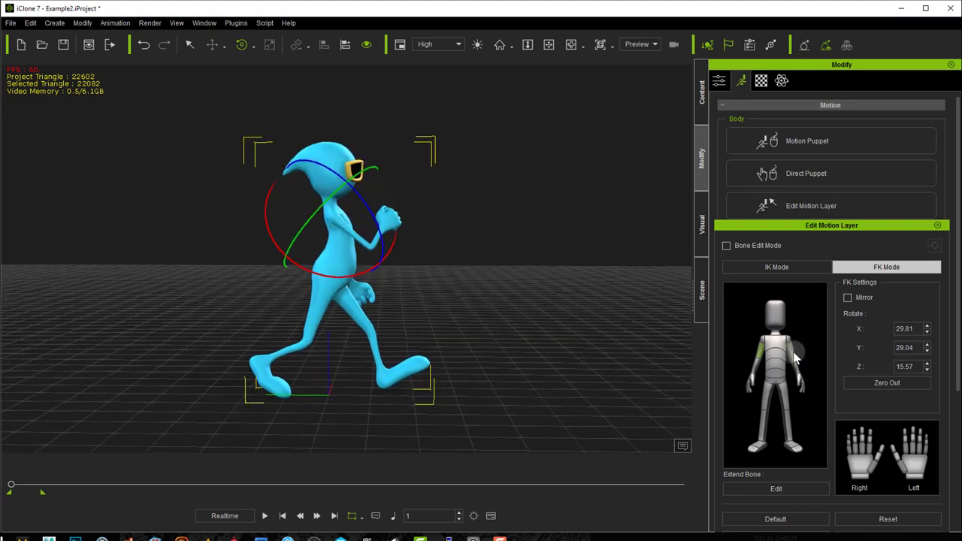
left_click(793, 351)
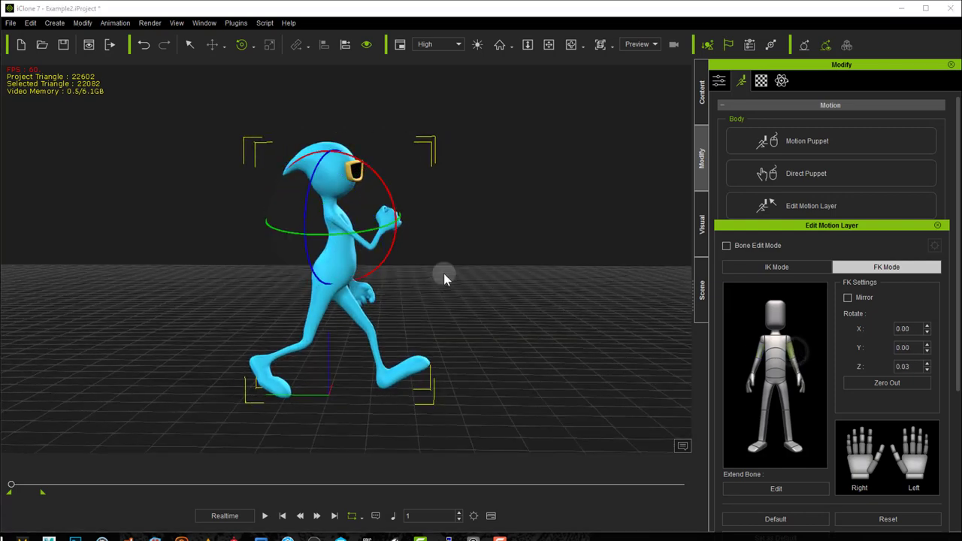
left_click_drag(394, 244, 387, 272)
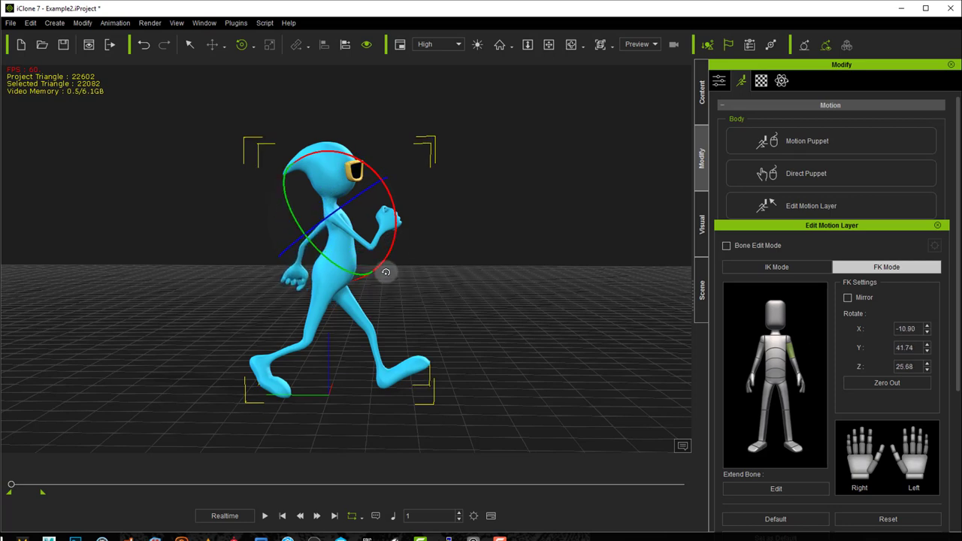
key("ctrl+z")
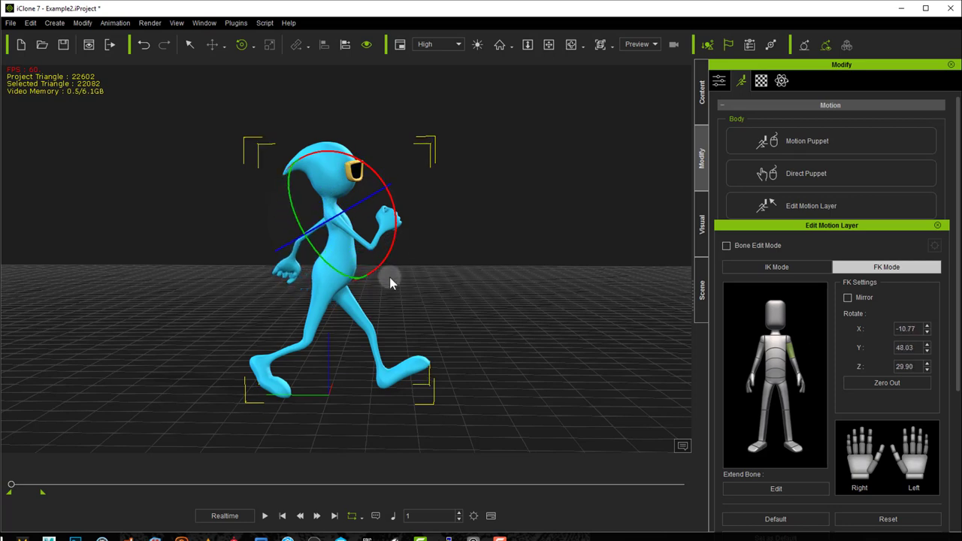
left_click(793, 366)
left_click_drag(392, 258, 386, 244)
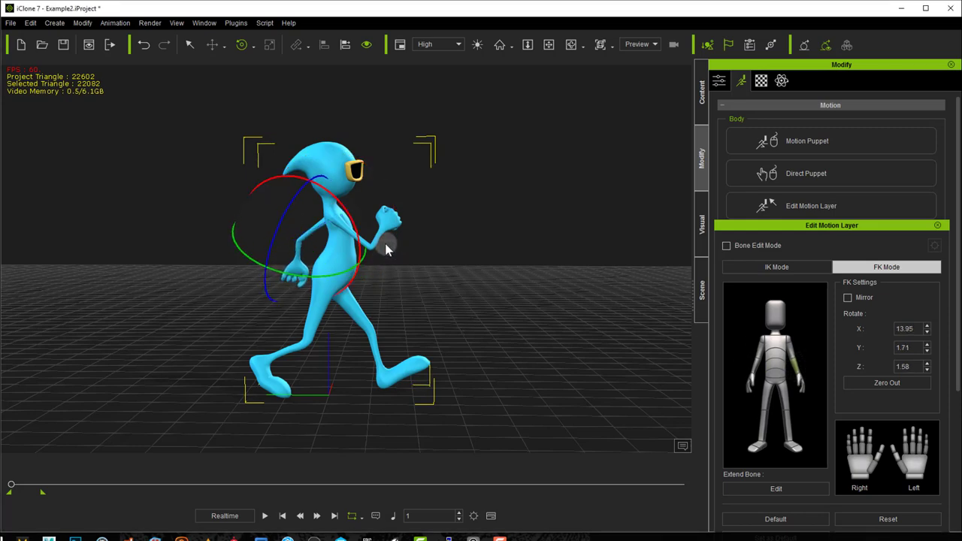
Step: Refine the left arm pose, rotating the forearm to X 27.26, Y 11.79, Z -6.71, and compare it with the walk cycle reference
right_click_drag(499, 278, 338, 186)
mouse_move(337, 186)
left_mouse_down()
mouse_move(340, 199)
mouse_move(328, 189)
mouse_move(337, 195)
left_mouse_up()
left_click(791, 347)
right_click_drag(424, 287, 714, 267)
key("alt+Tab")
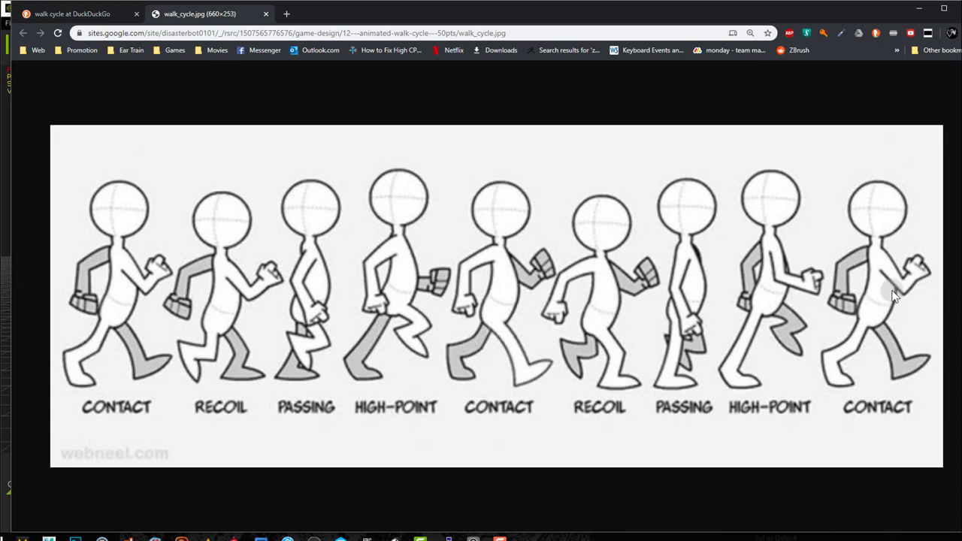
left_click(6, 263)
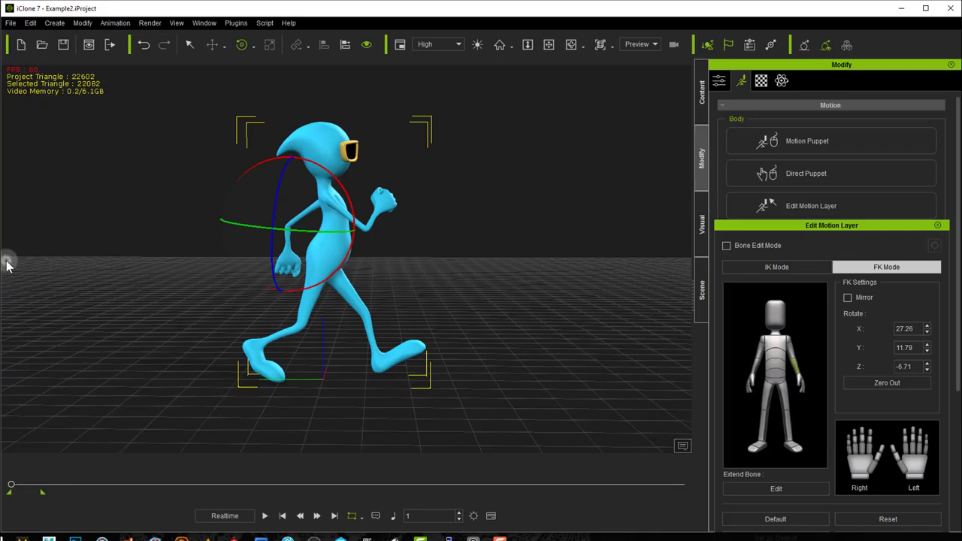
Step: Show the Timeline and add CurveMan Motion Layer keys holding the contact pose at frames 80 and 40
key("F3")
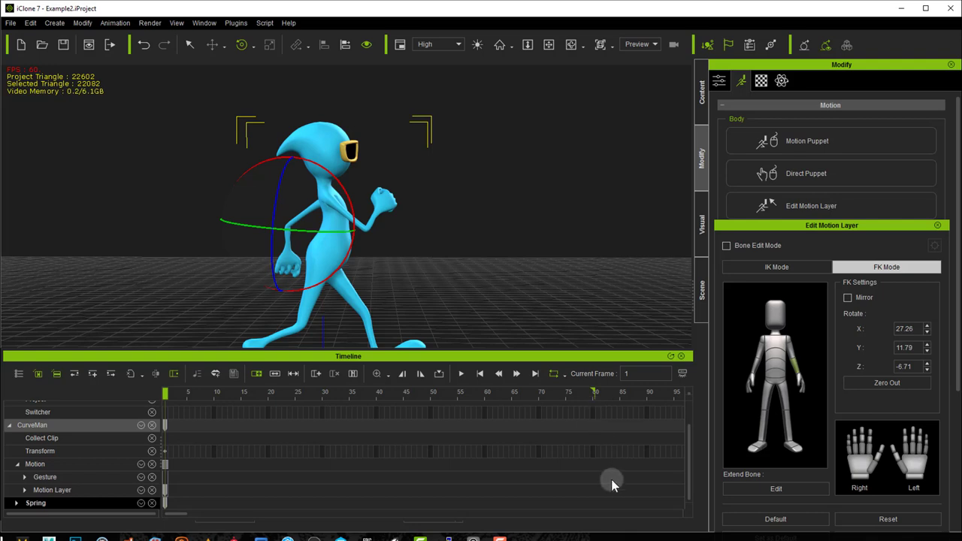
scroll(593, 470, "down", 1)
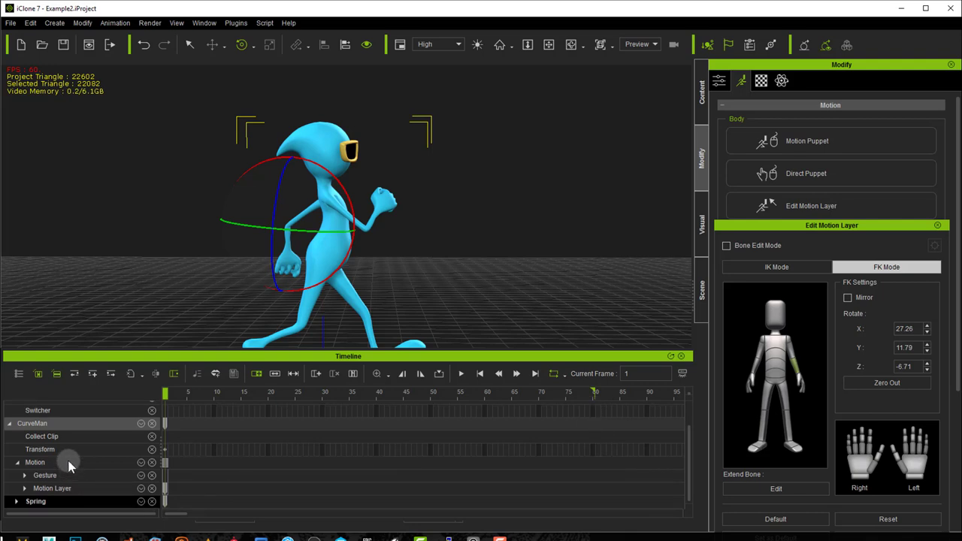
scroll(142, 502, "up", 1)
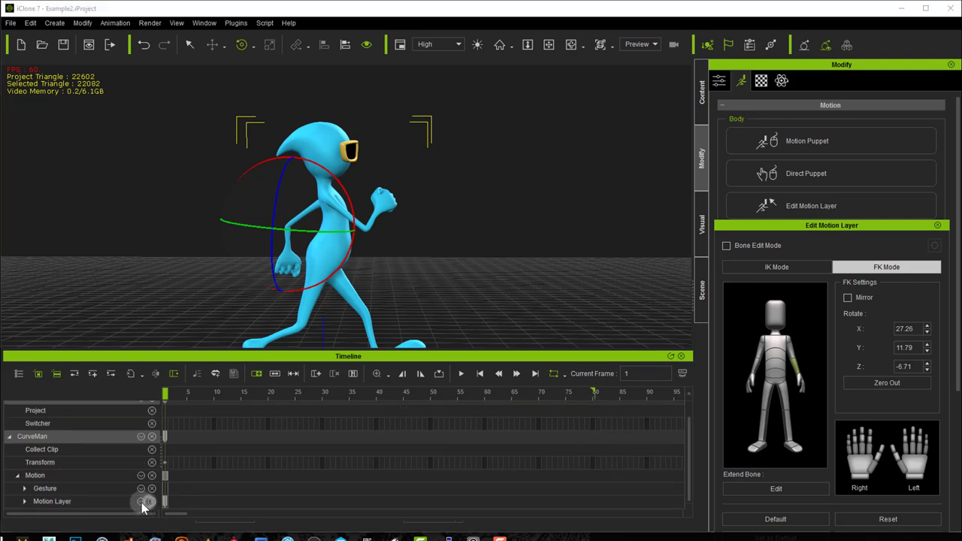
left_click(64, 476)
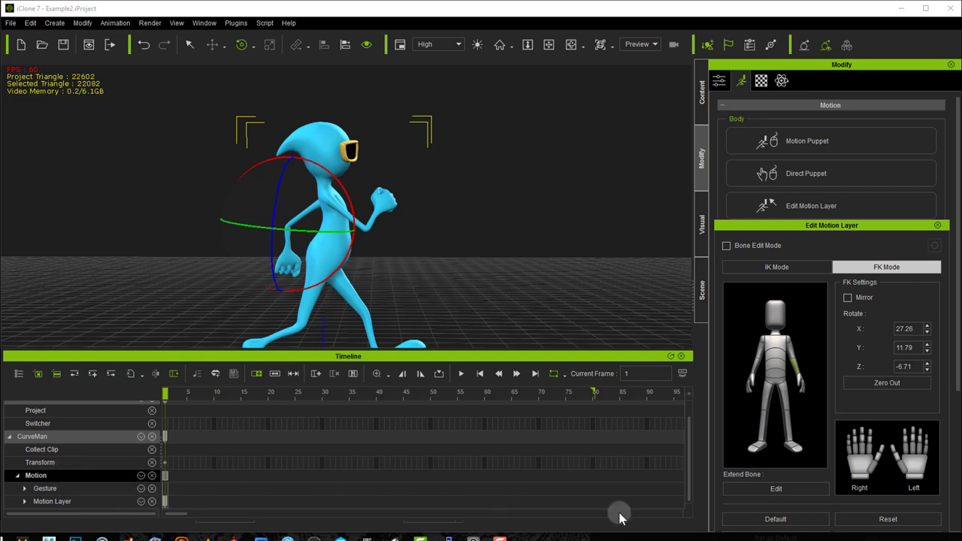
left_click(591, 502)
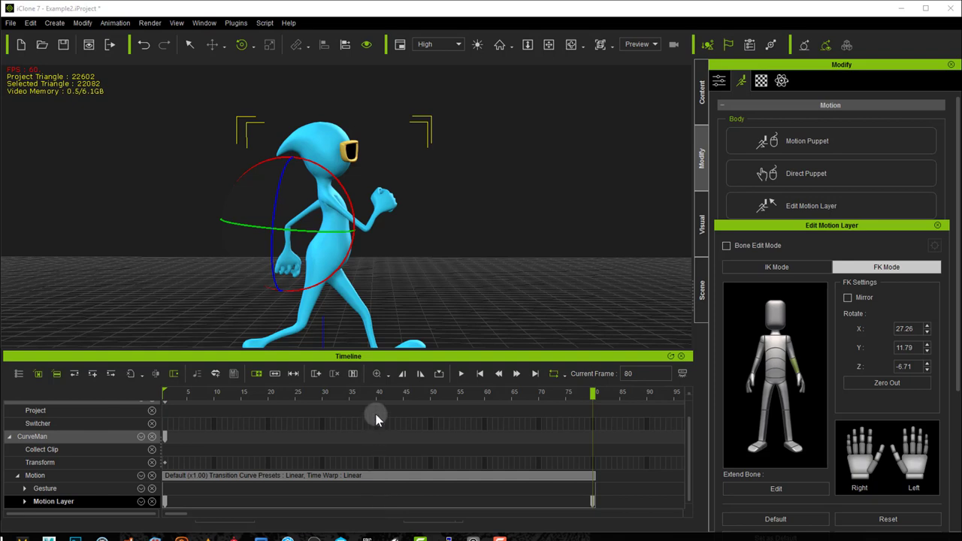
left_click(374, 499)
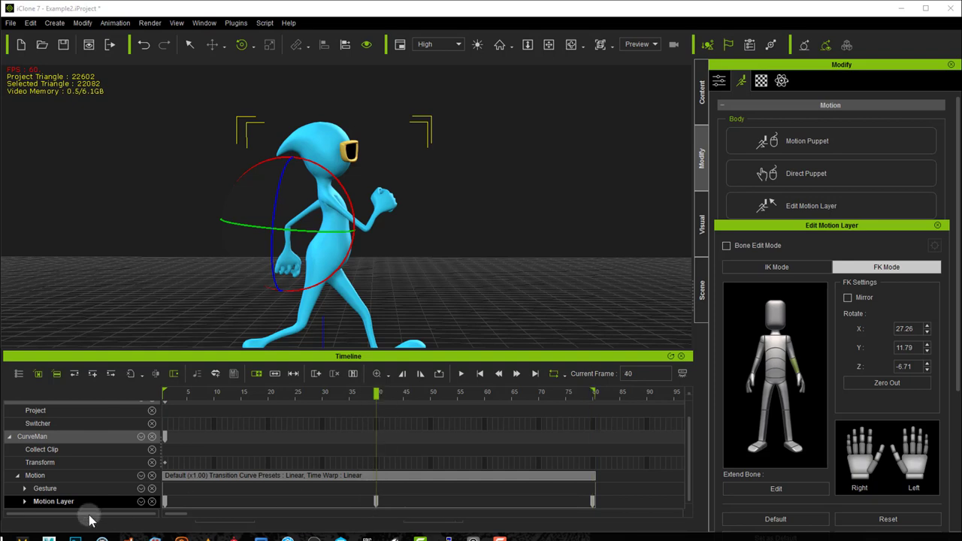
Step: Expand the Motion Layer into its body part tracks and enlarge the Timeline until all tracks down to Extended fit
left_click(25, 501)
scroll(304, 490, "down", 5)
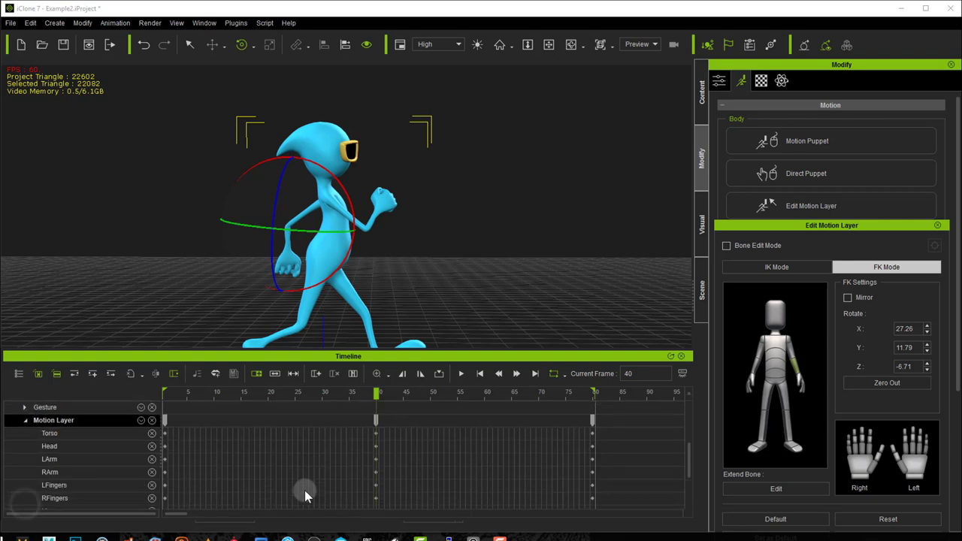
scroll(304, 490, "up", 5)
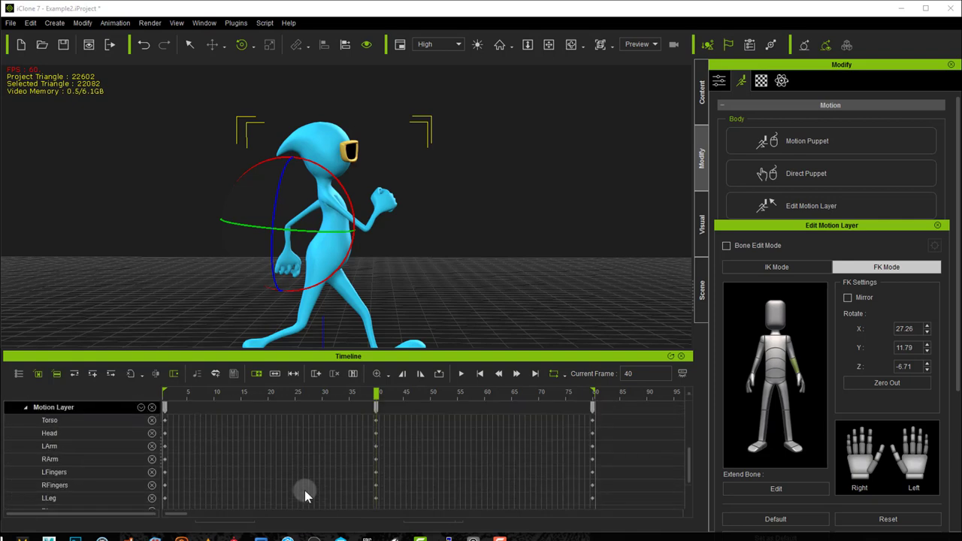
scroll(305, 490, "down", 5)
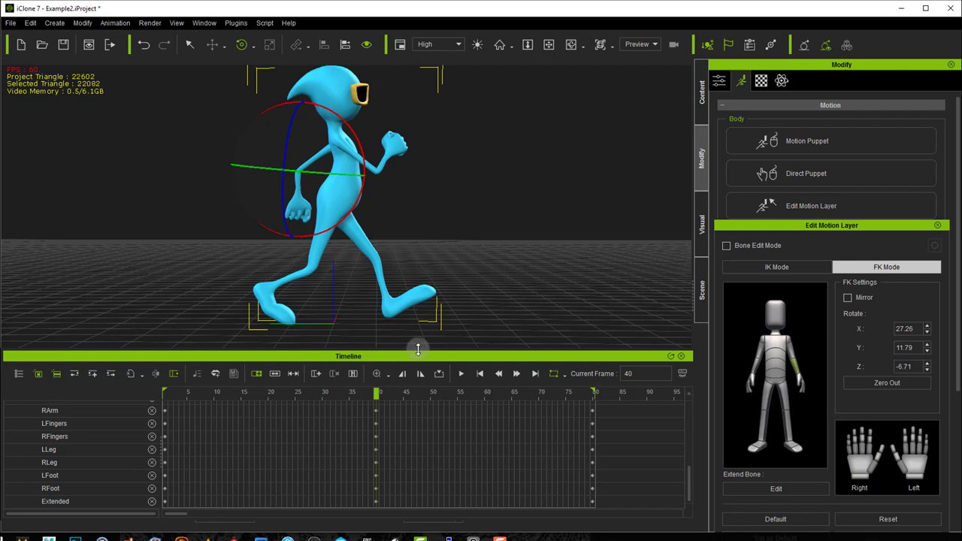
left_click_drag(418, 348, 417, 277)
left_click(239, 24)
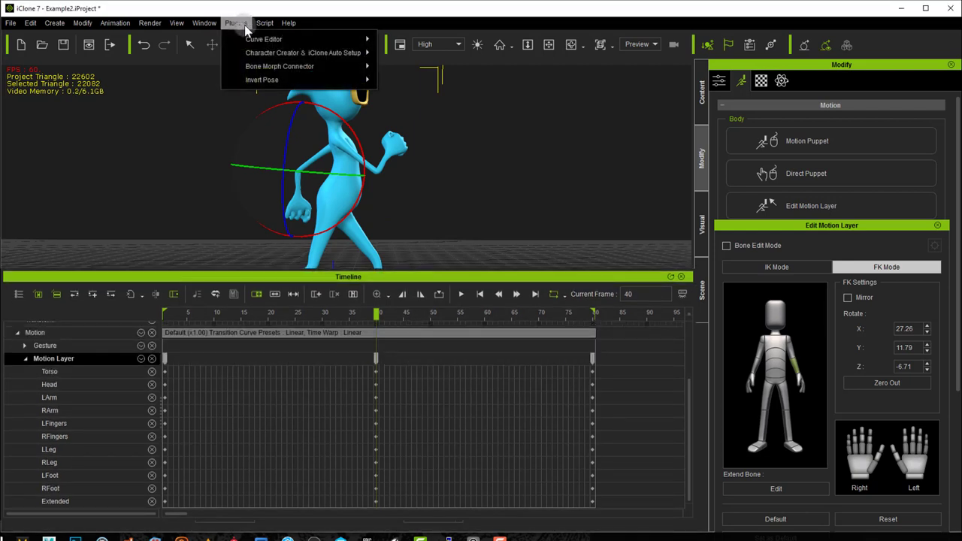
mouse_move(266, 83)
left_click(307, 355)
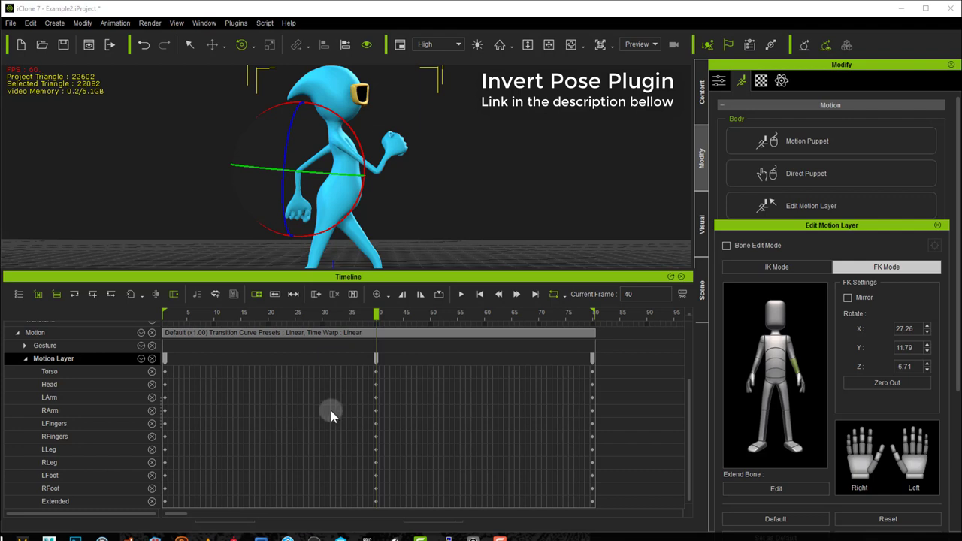
left_click(236, 23)
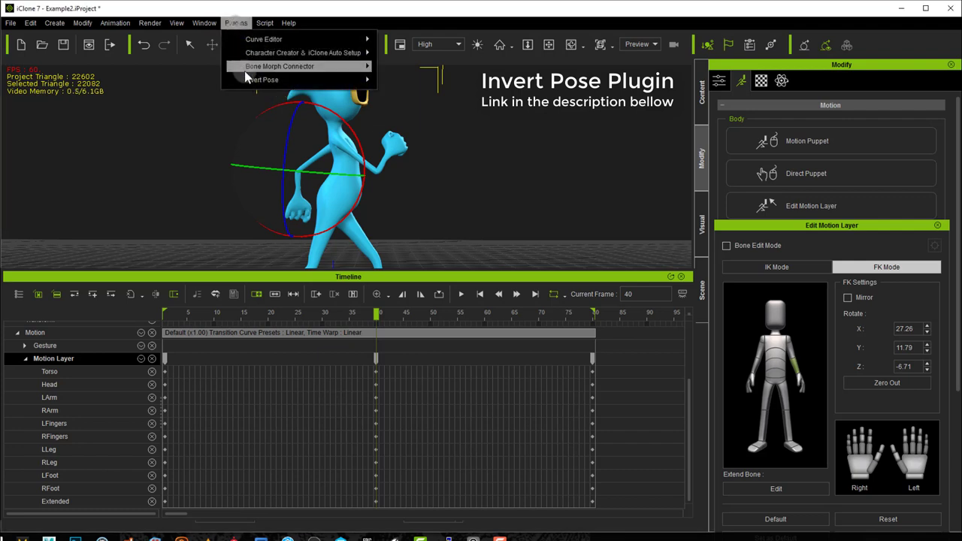
mouse_move(256, 78)
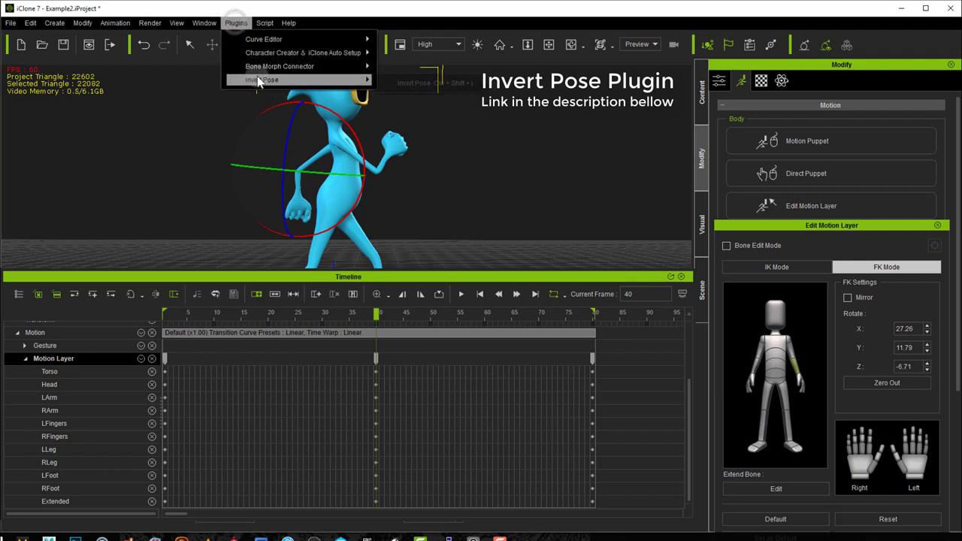
left_click(257, 283)
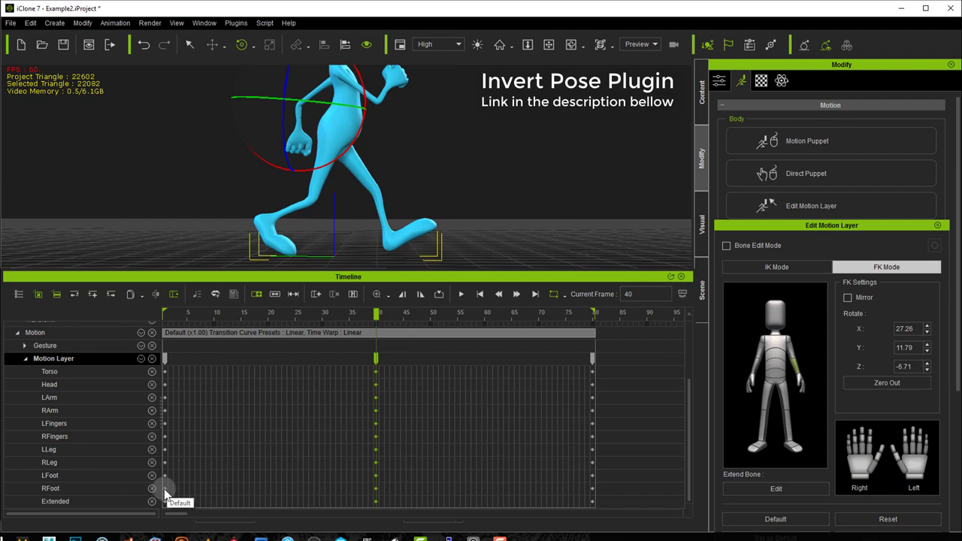
right_click(163, 488)
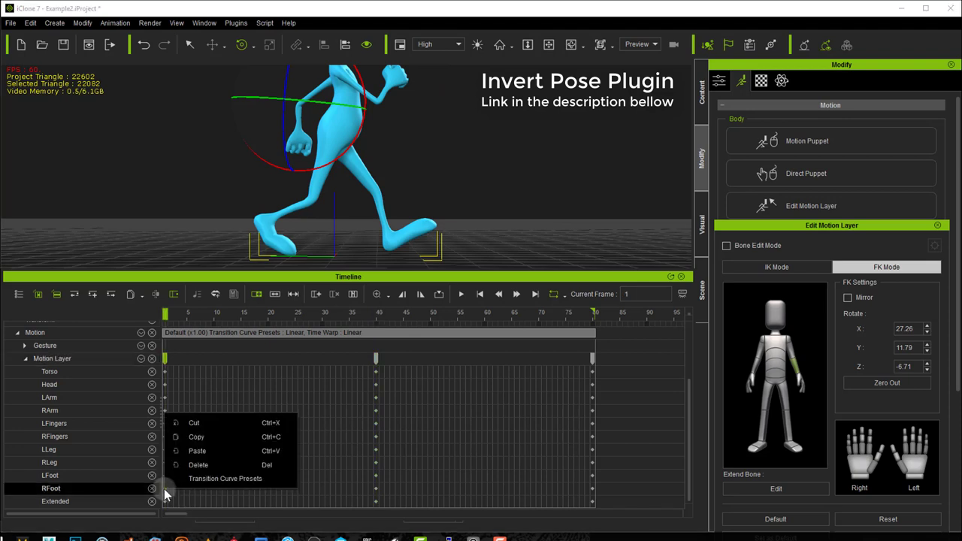
left_click(274, 440)
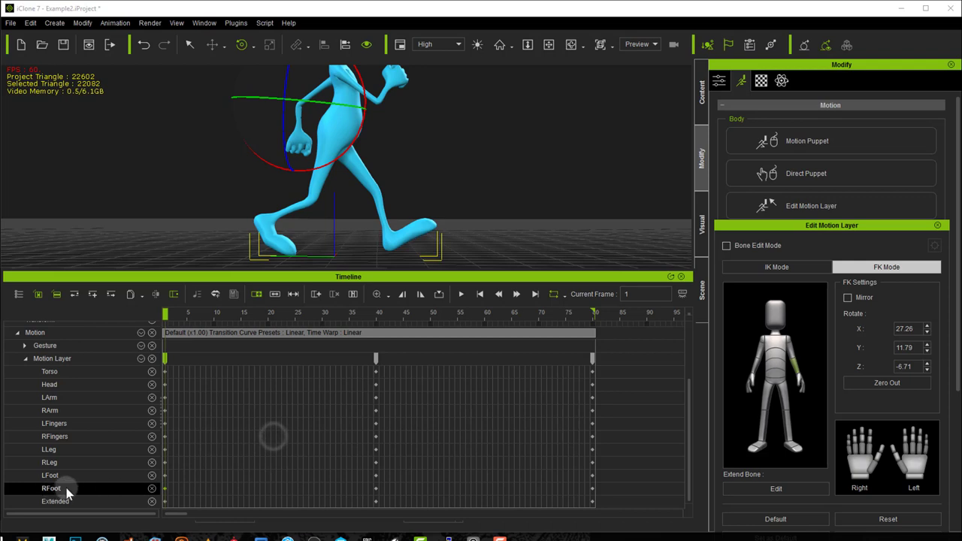
right_click(376, 476)
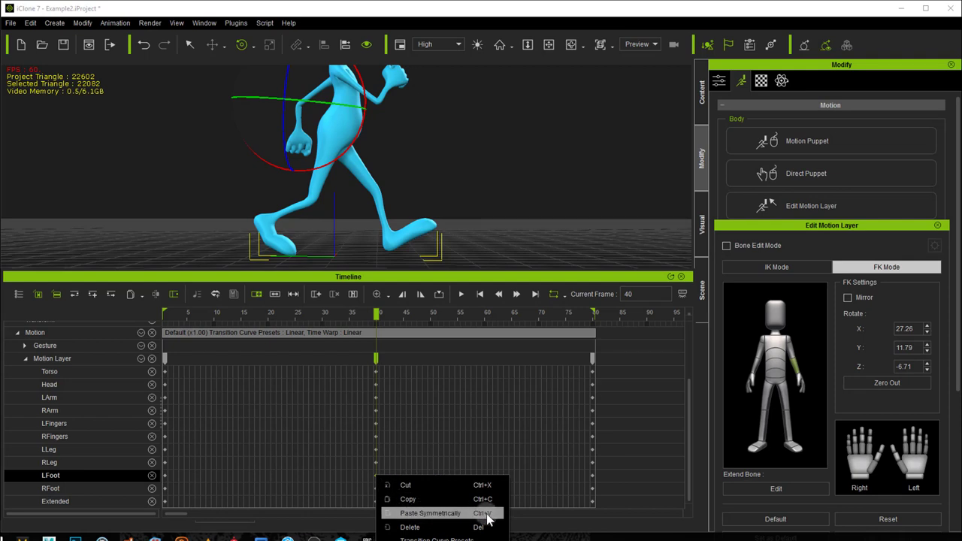
left_click(300, 487)
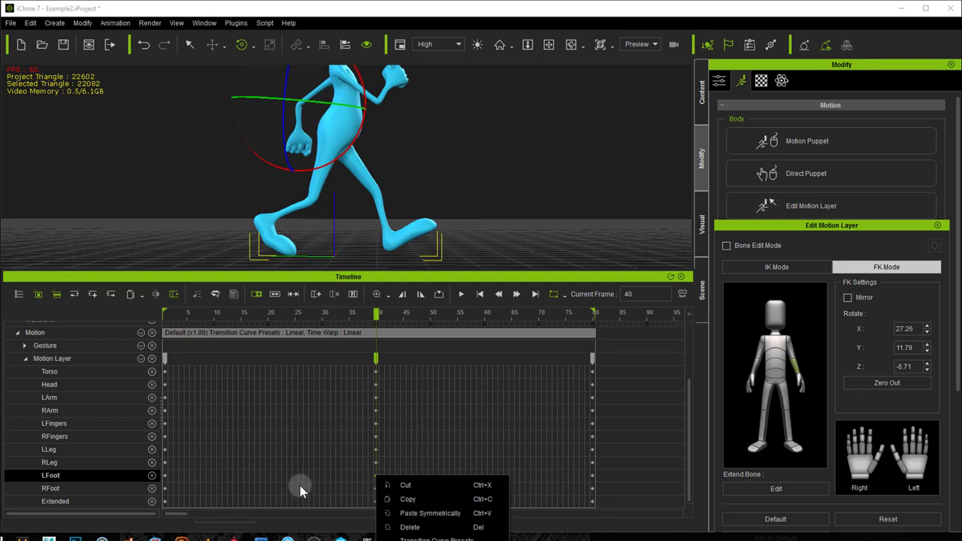
Step: Examine the RFoot key at frame 1 against the LFoot key at frame 40
left_click(165, 489)
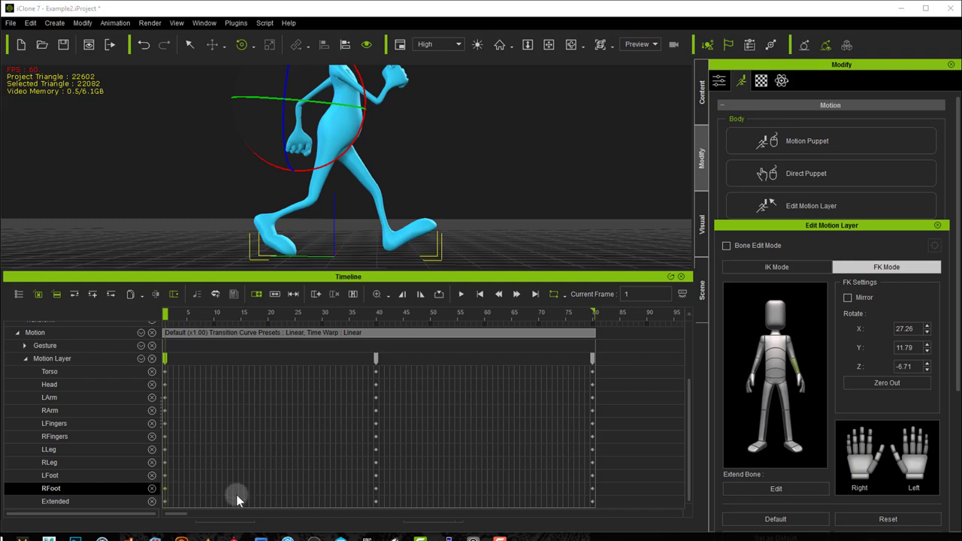
left_click(375, 476)
left_click(376, 476)
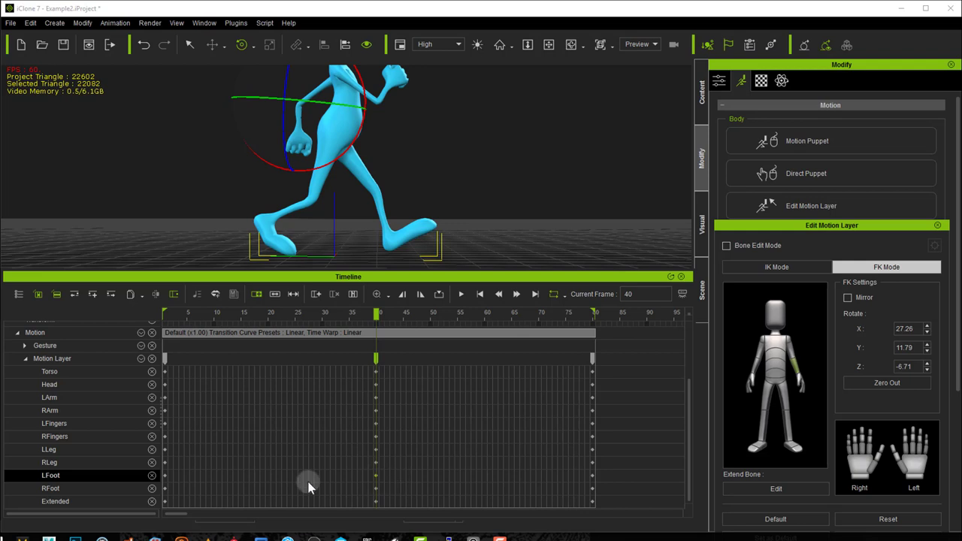
left_click(165, 488)
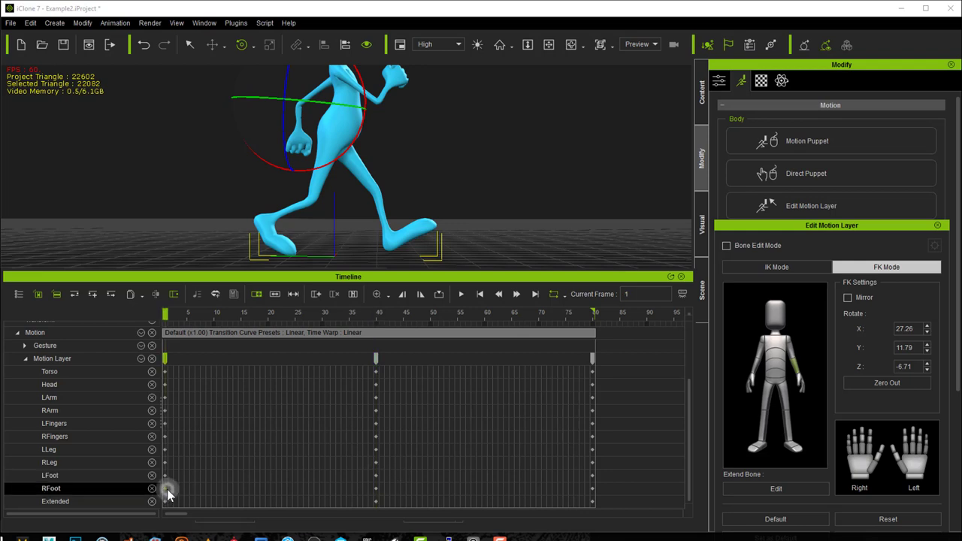
left_click(212, 485)
left_click(376, 475)
left_click(424, 233)
Step: Paste the frame 1 RFoot key symmetrically onto LFoot at frame 40 and return to frame 1
right_click(164, 487)
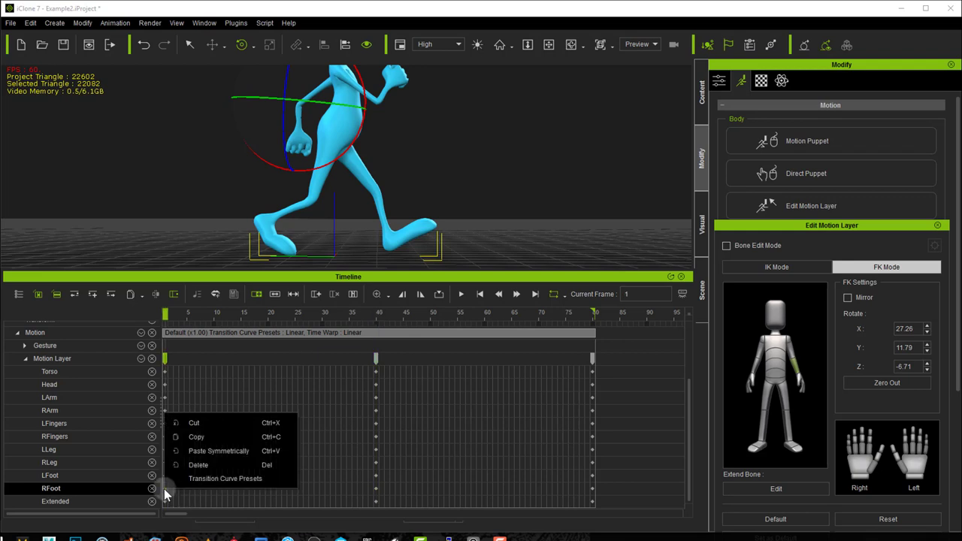
left_click(195, 439)
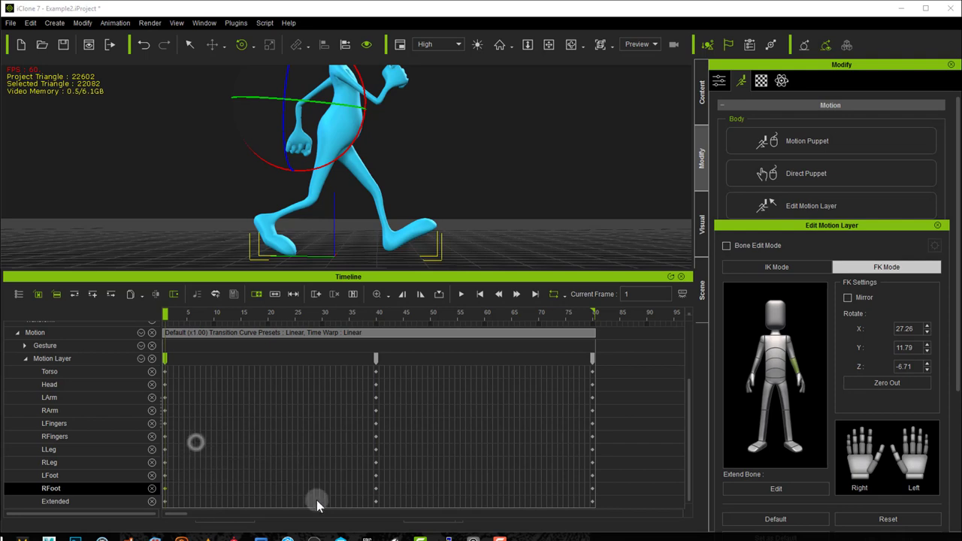
right_click(375, 476)
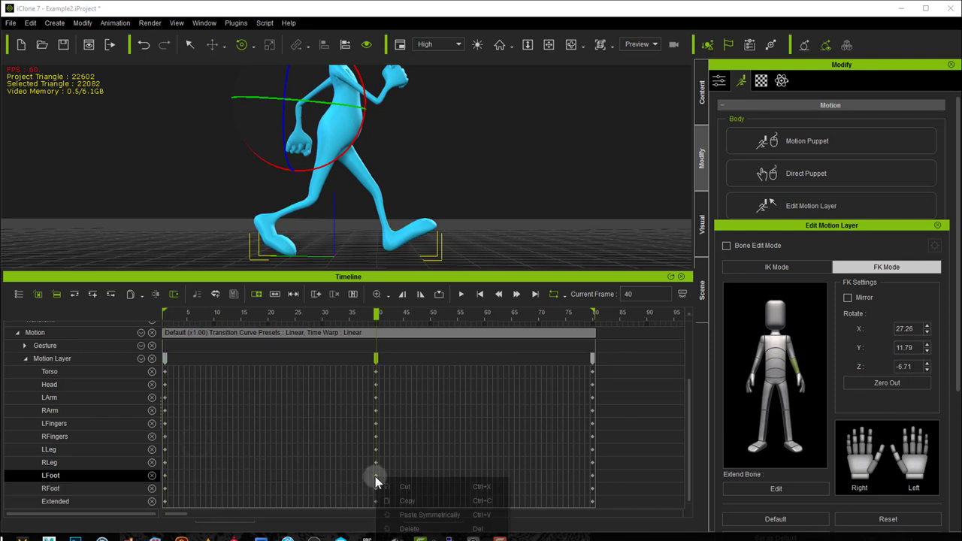
left_click(413, 515)
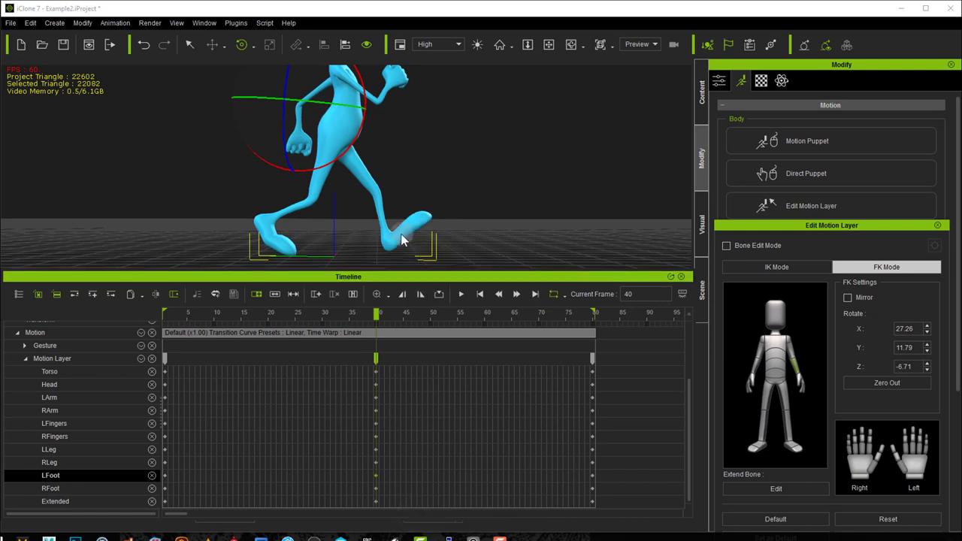
key("Home")
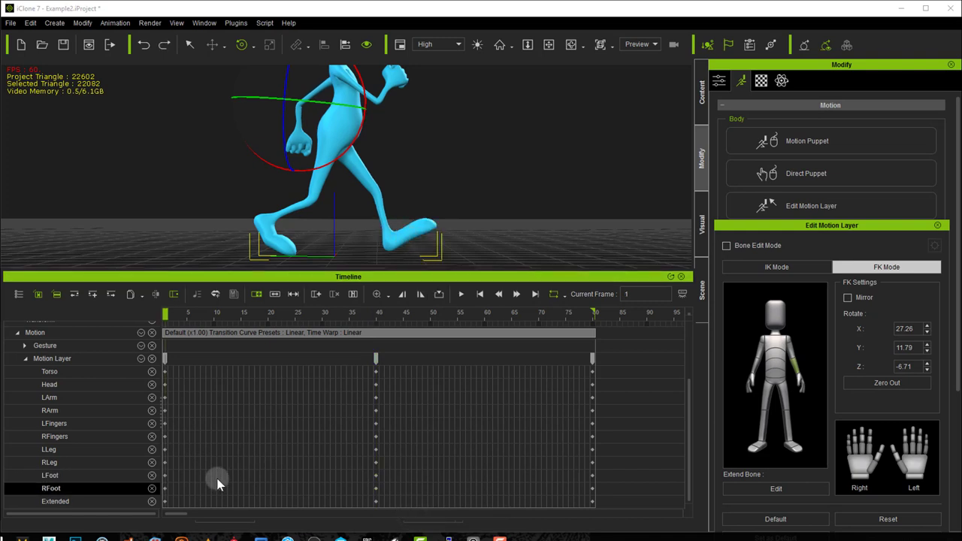
Step: Copy the RFoot key at frame 1 and paste it symmetrically onto the LFoot track at frame 40
right_click(163, 488)
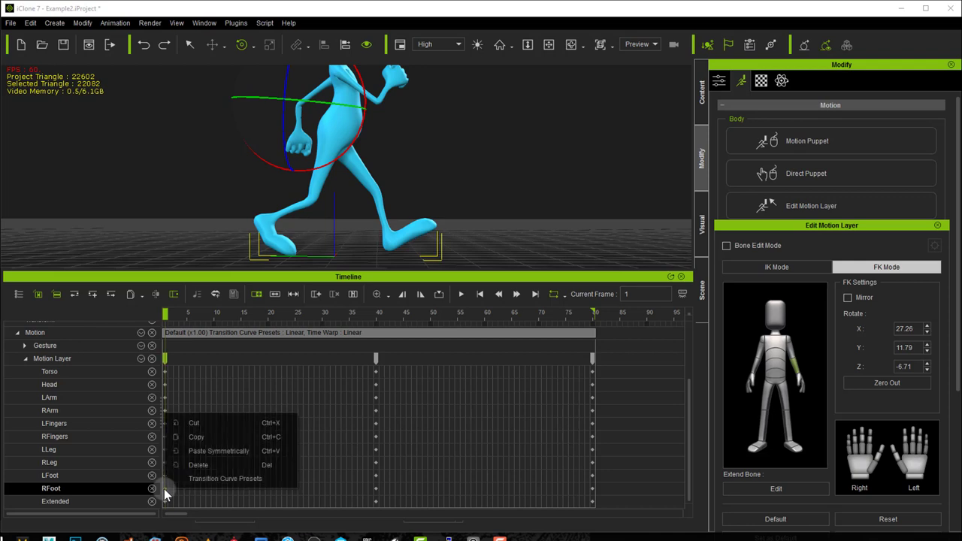
key("Escape")
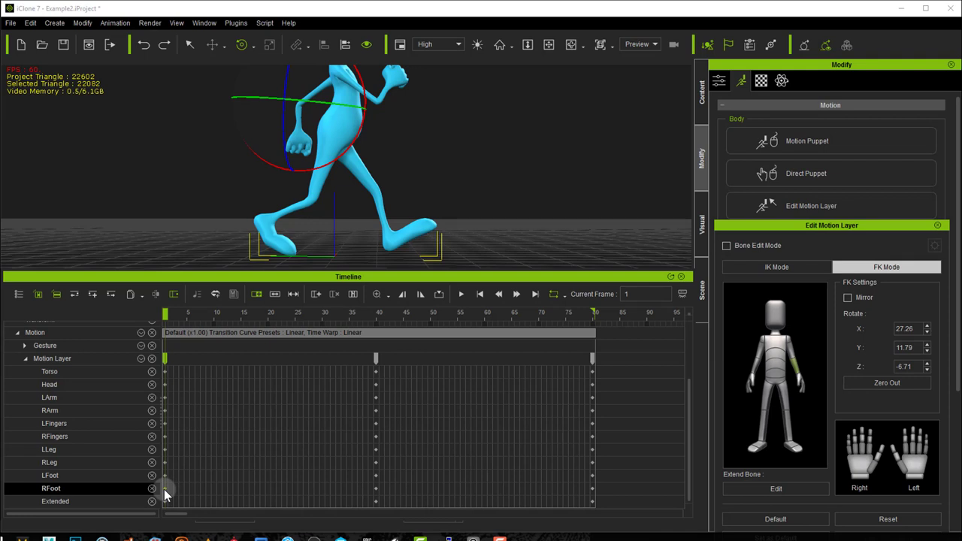
right_click(163, 489)
left_click(194, 437)
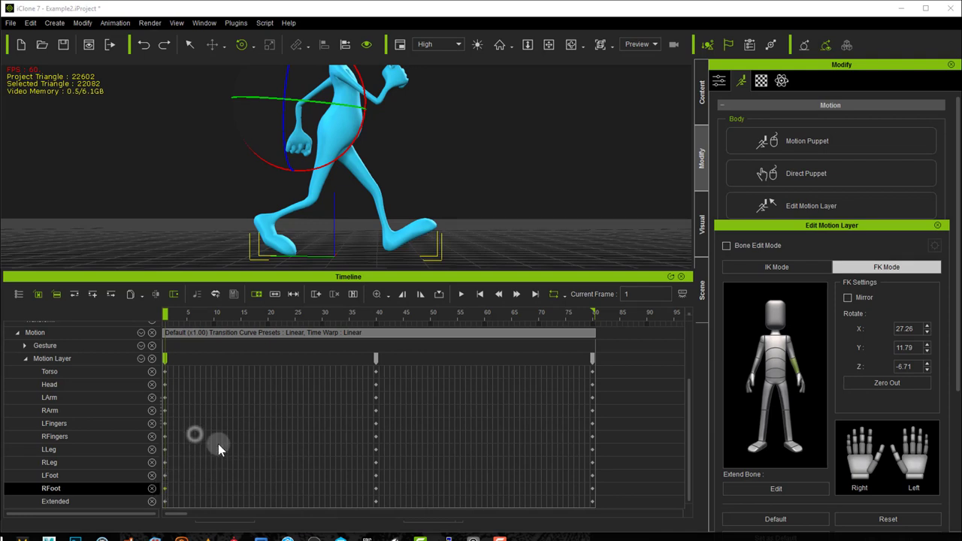
right_click(377, 475)
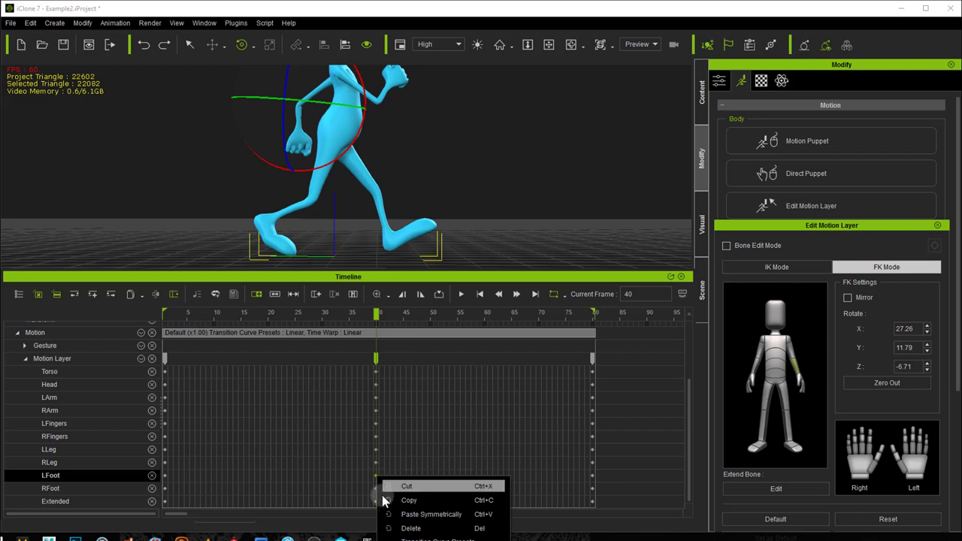
left_click(407, 513)
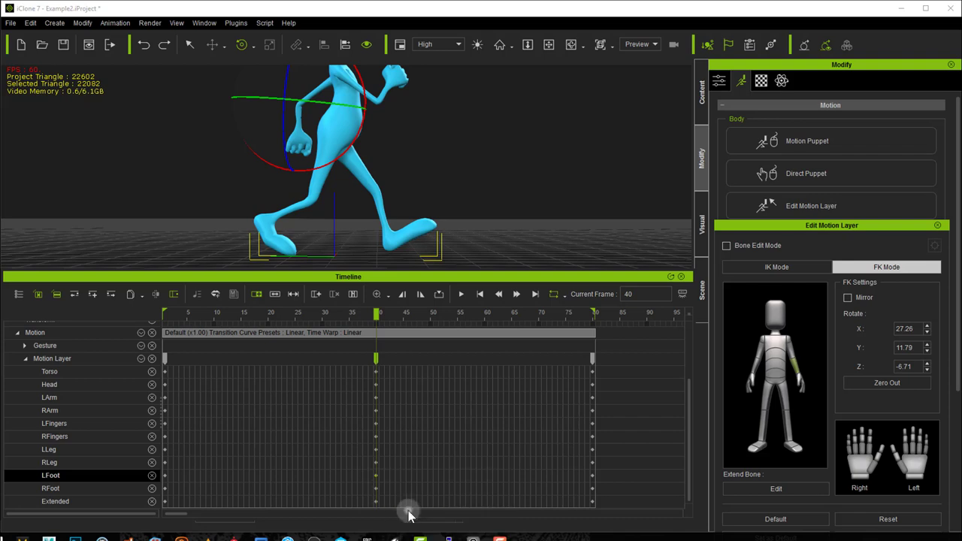
Step: Copy the LFoot key at frame 1 and paste it symmetrically onto the RFoot track at frame 40
right_click(164, 475)
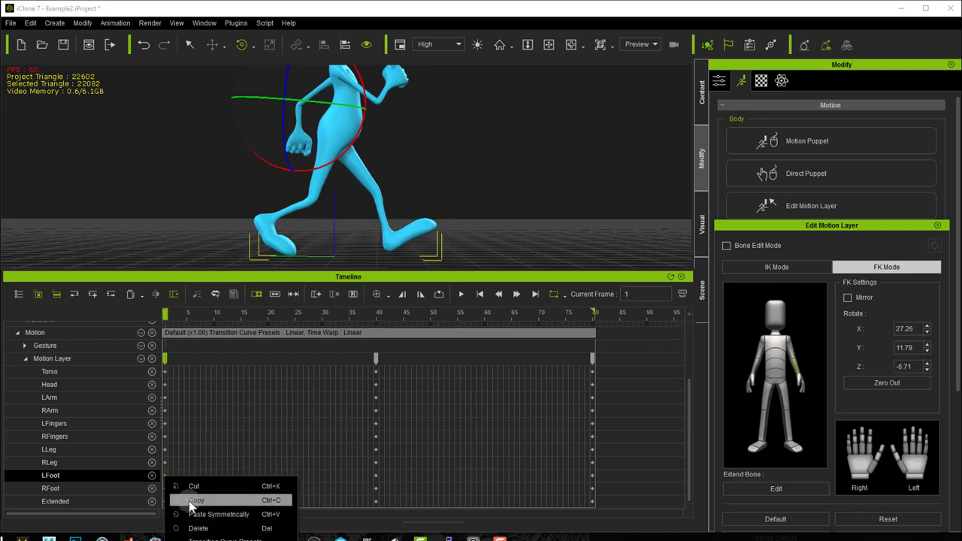
left_click(191, 499)
left_click(376, 488)
right_click(378, 488)
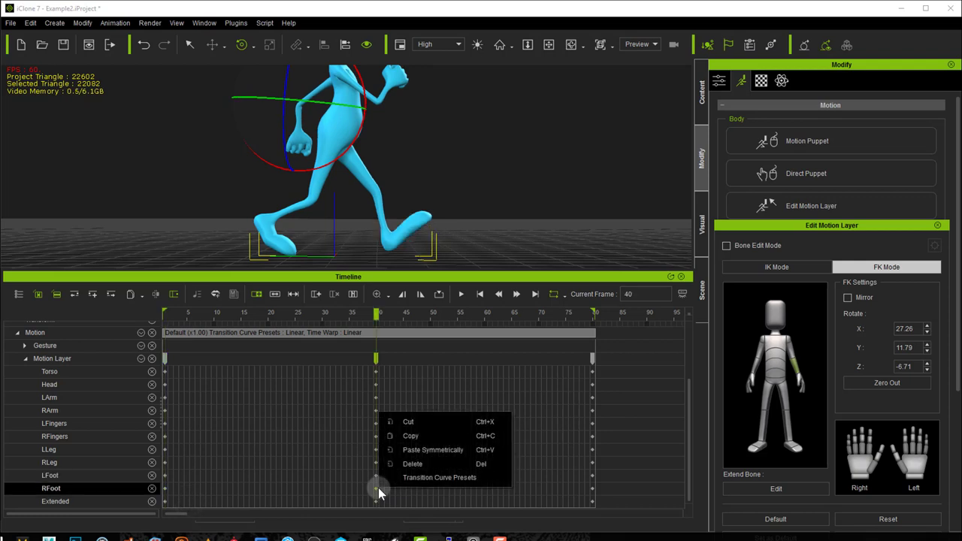
left_click(412, 449)
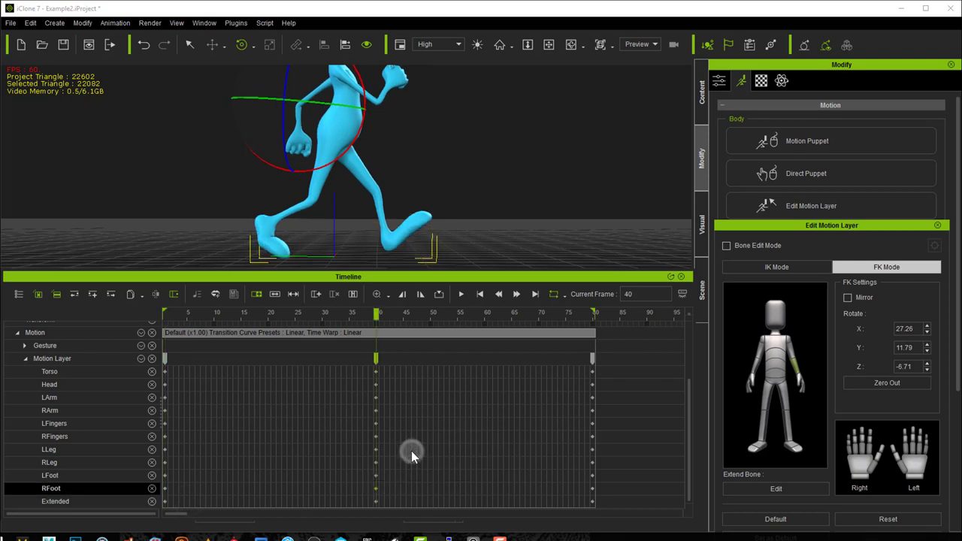
Step: Copy the RLeg key at frame 1 and paste it symmetrically onto the LLeg track at frame 40
left_click(105, 462)
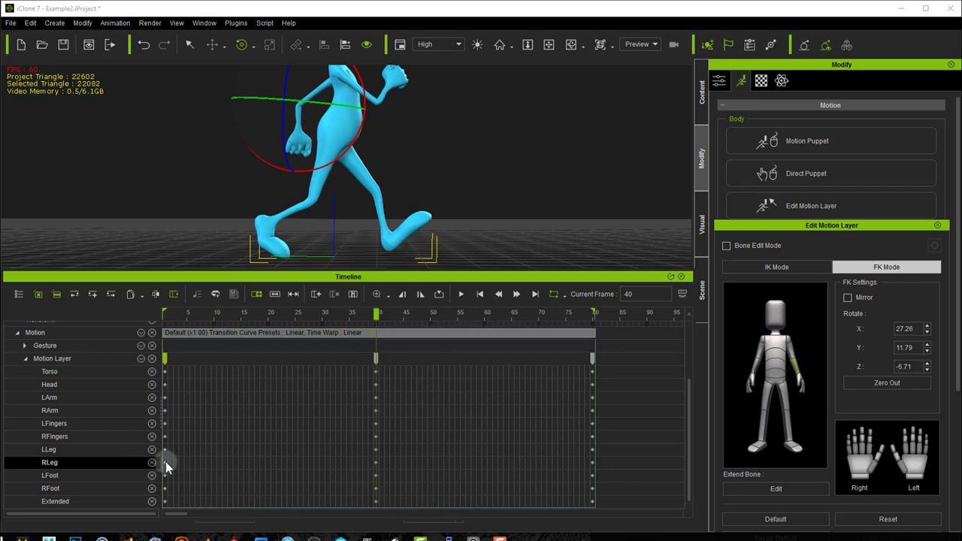
right_click(165, 462)
left_click(198, 486)
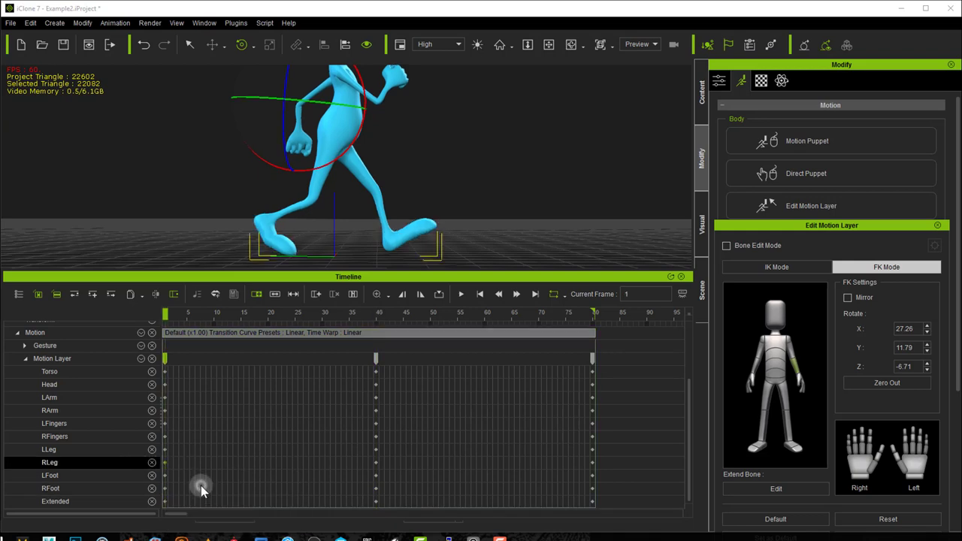
left_click(374, 451)
right_click(374, 451)
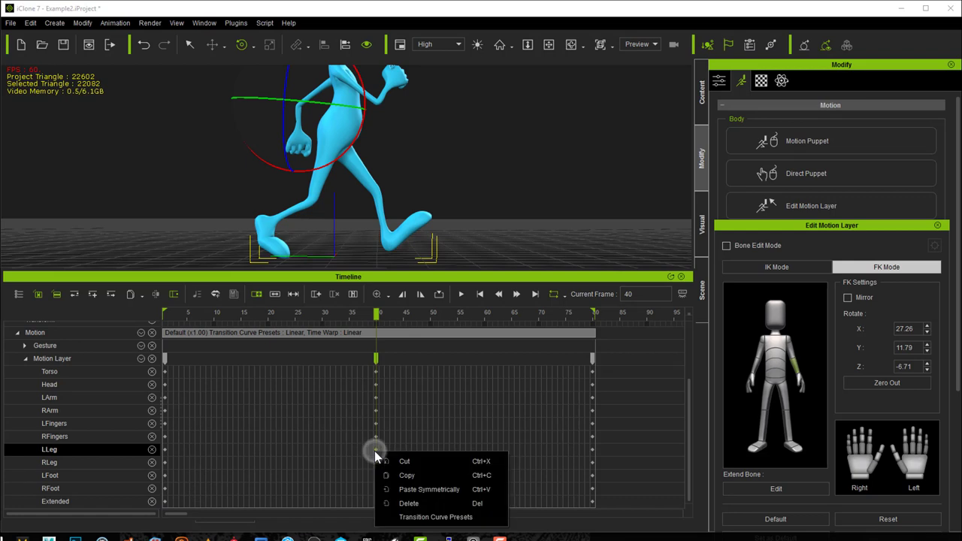
left_click(407, 487)
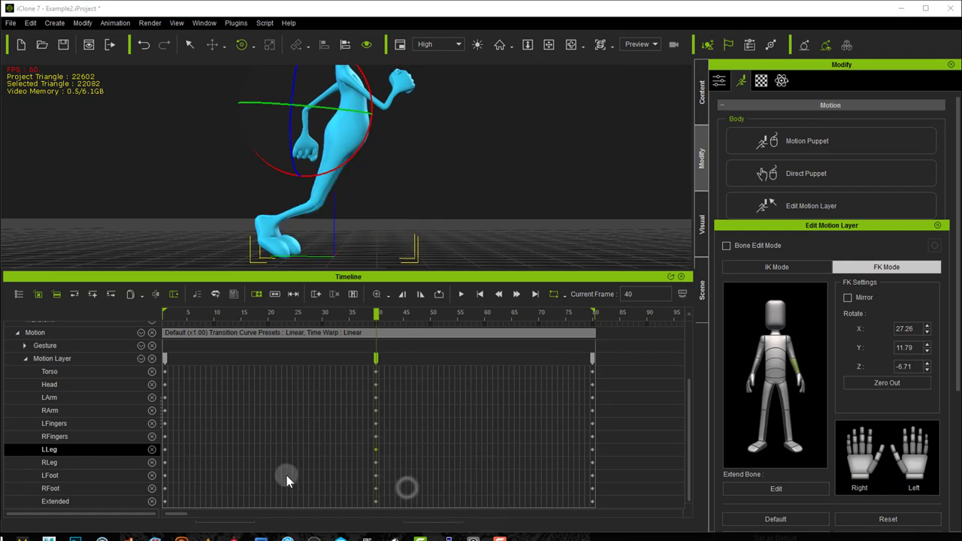
Step: Copy the LLeg key at frame 1 and paste it symmetrically onto the RLeg track at frame 40
right_click(164, 450)
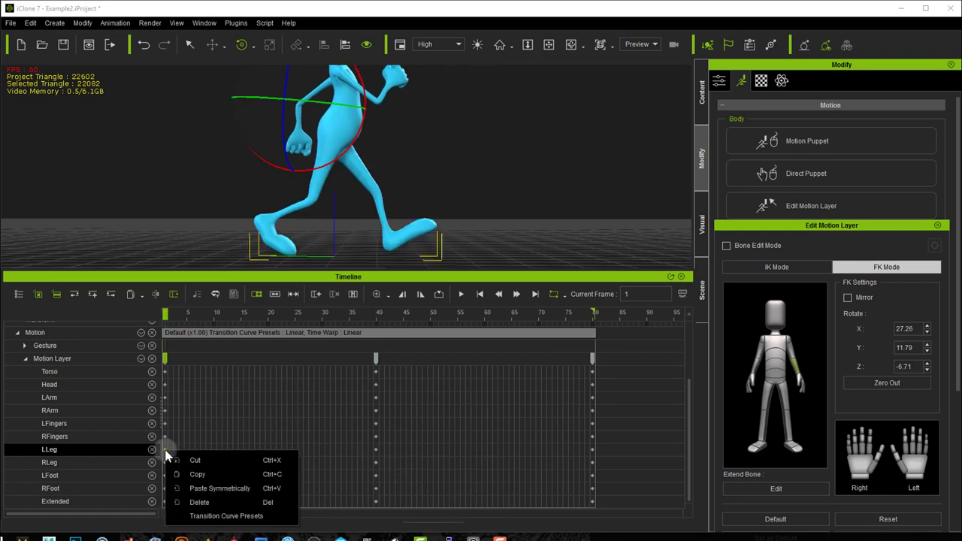
left_click(192, 470)
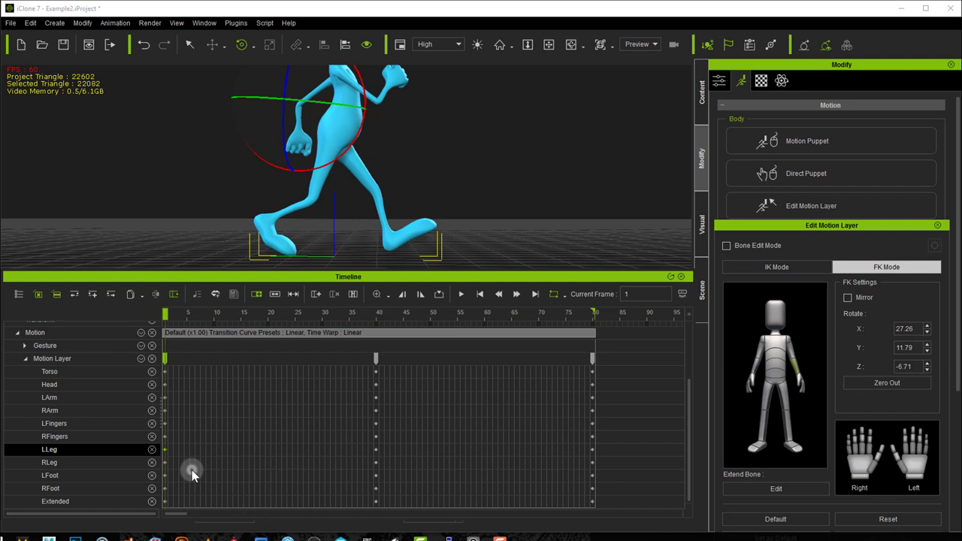
right_click(374, 462)
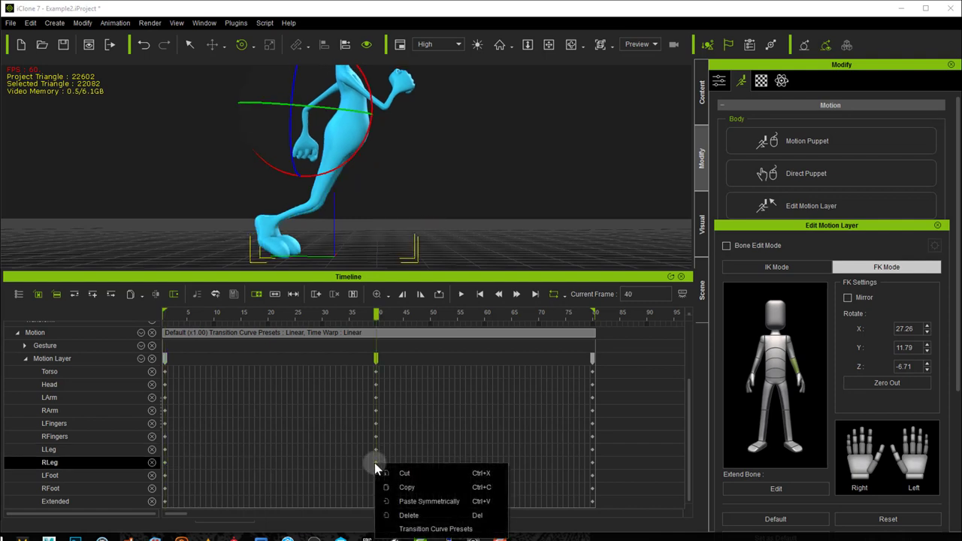
left_click(409, 500)
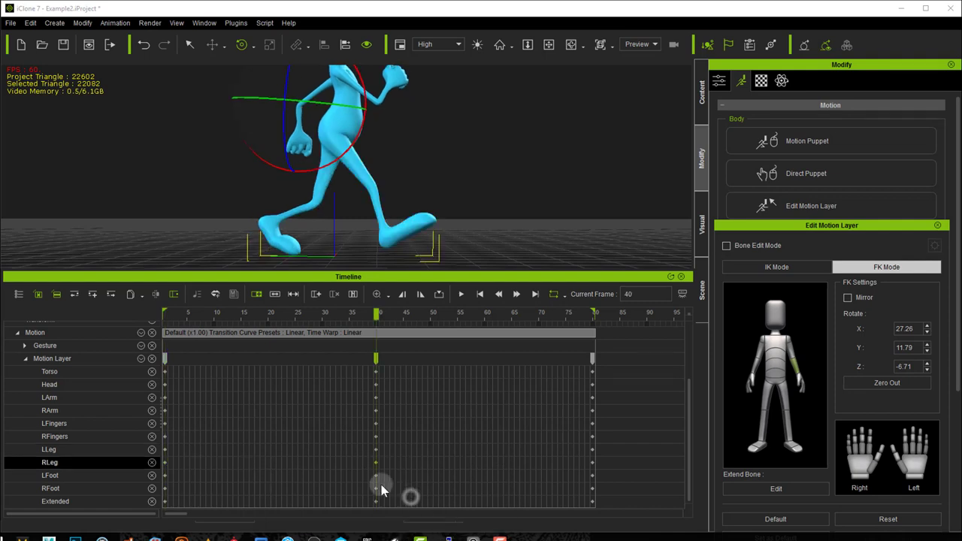
right_click(164, 437)
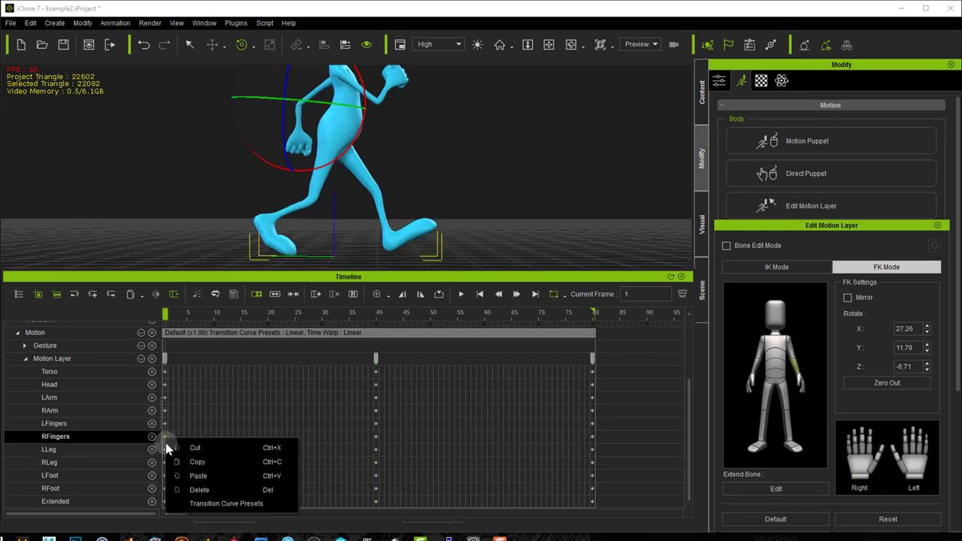
left_click(193, 465)
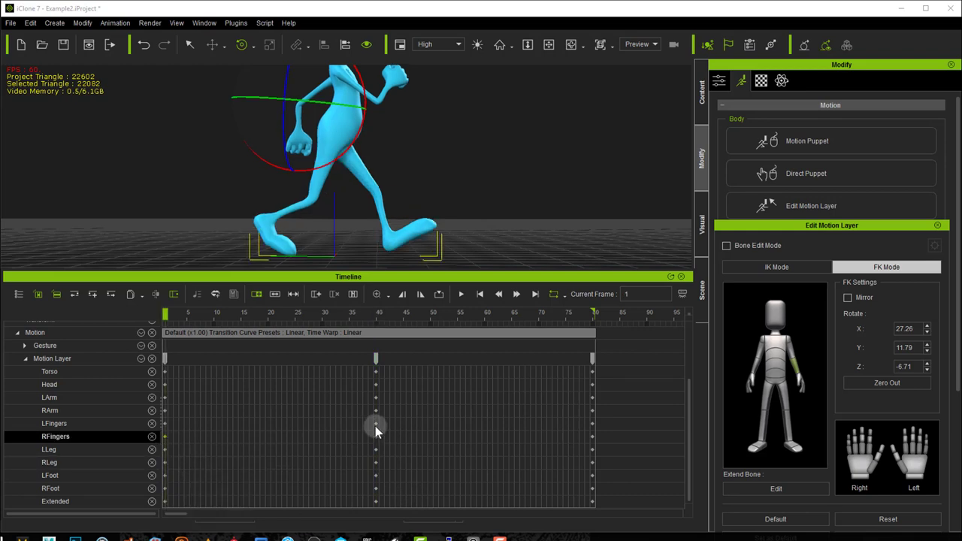
right_click(376, 425)
left_click(408, 462)
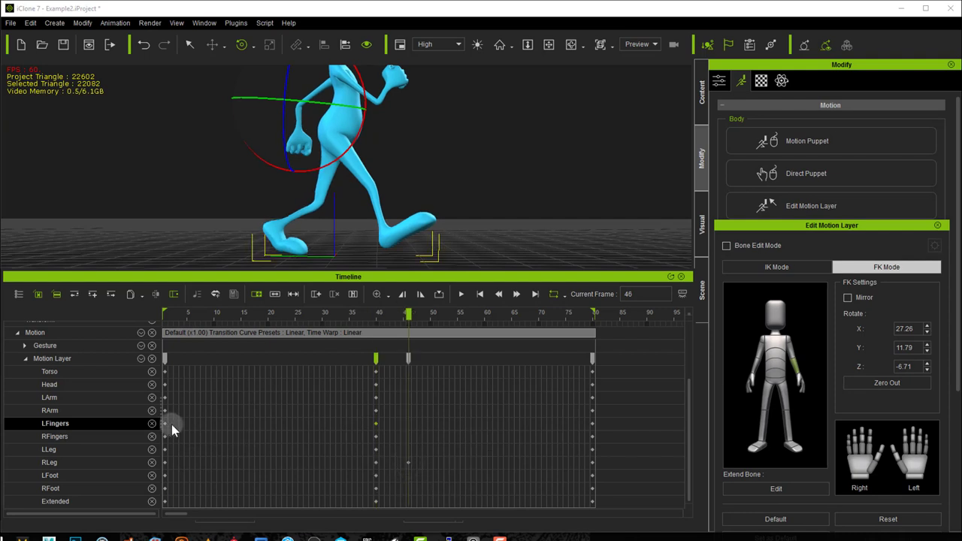
key("ctrl+z")
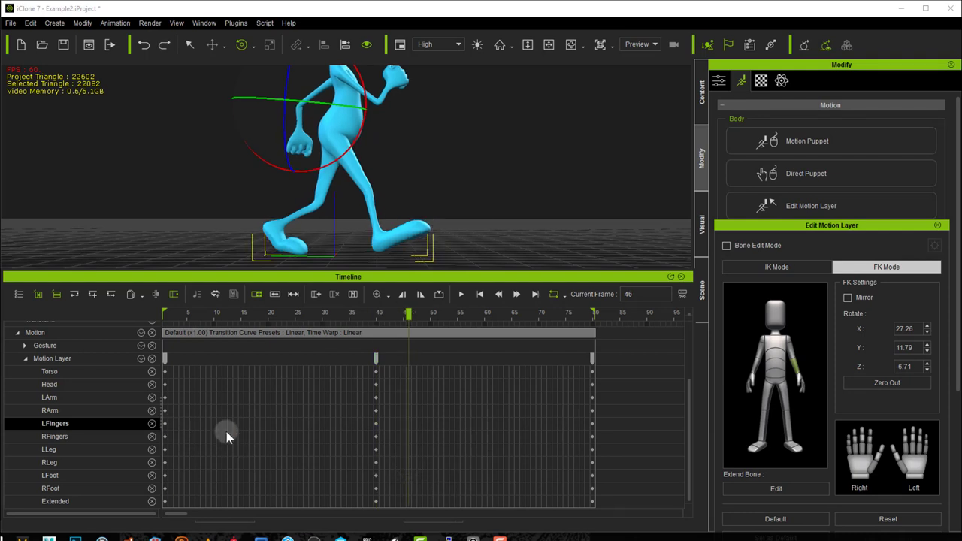
Step: Copy the RFingers key at frame 1 and paste it symmetrically onto the LFingers track at frame 40
right_click(166, 436)
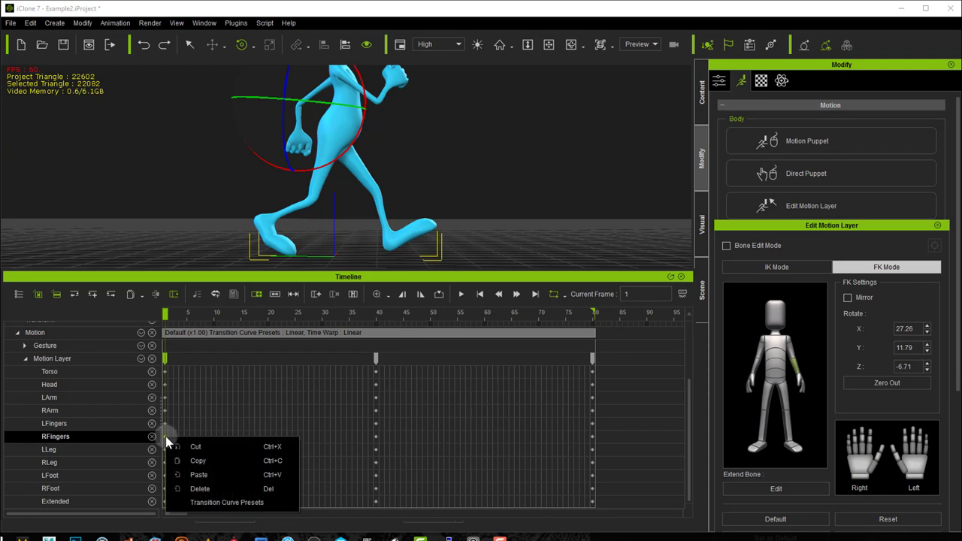
left_click(205, 460)
right_click(376, 424)
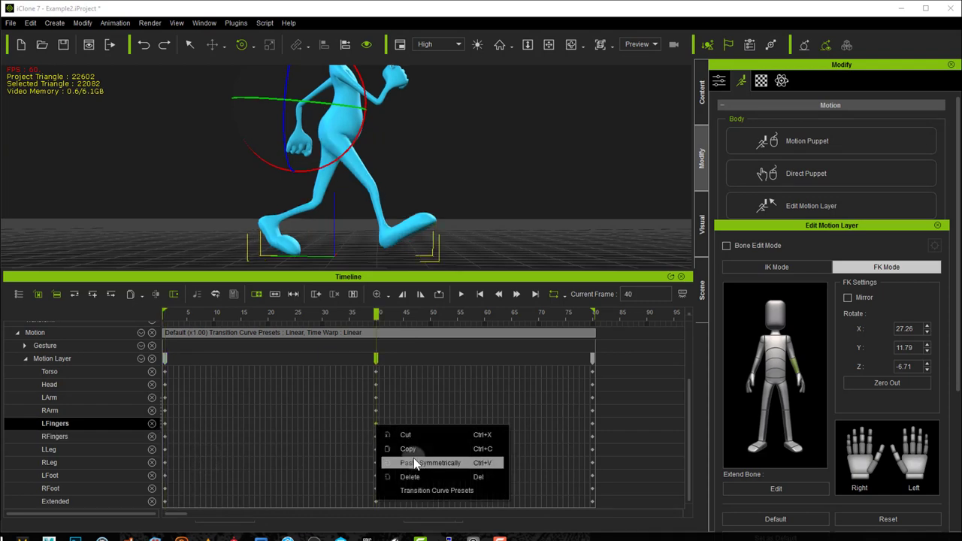
left_click(413, 461)
Step: Copy the LFingers key at frame 1 and paste it symmetrically onto the RFingers track at frame 40
right_click(164, 426)
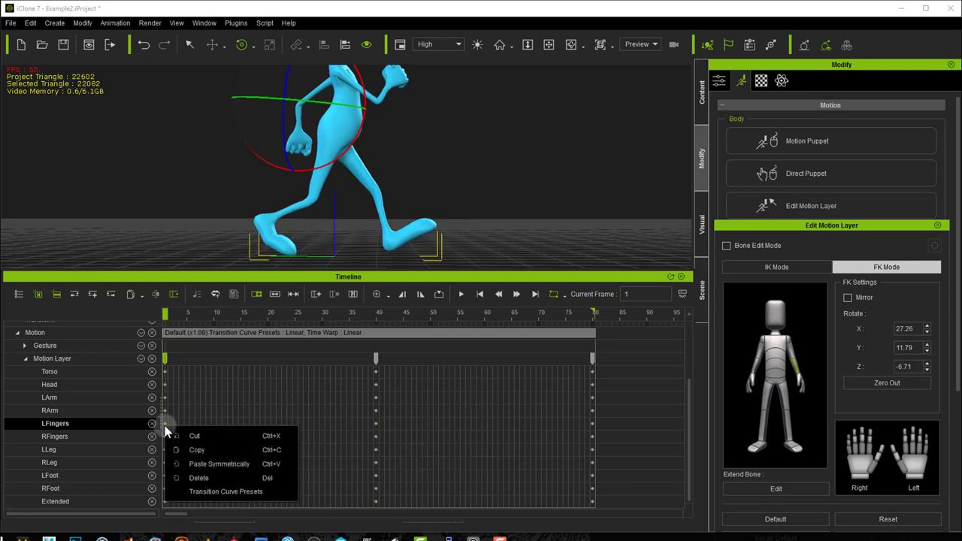
left_click(184, 449)
left_click(185, 449)
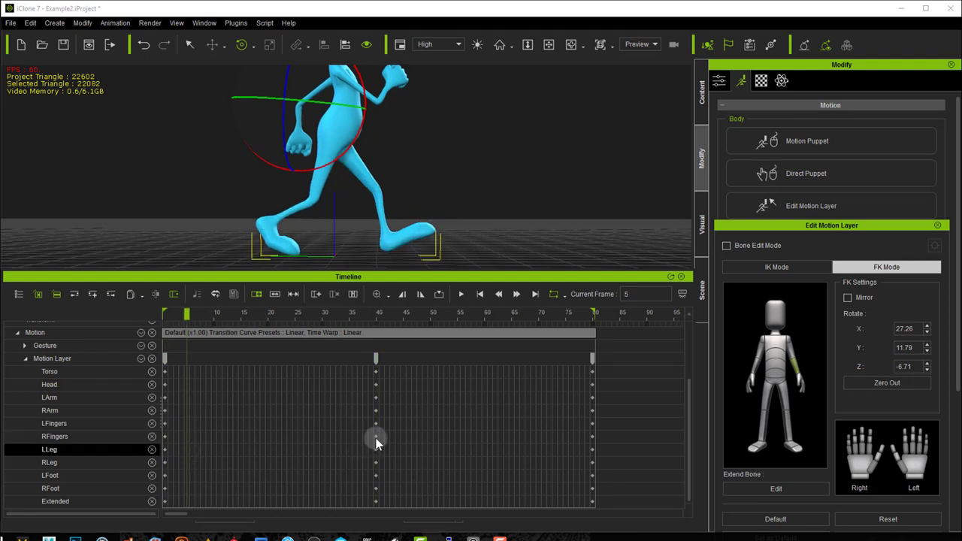
right_click(164, 424)
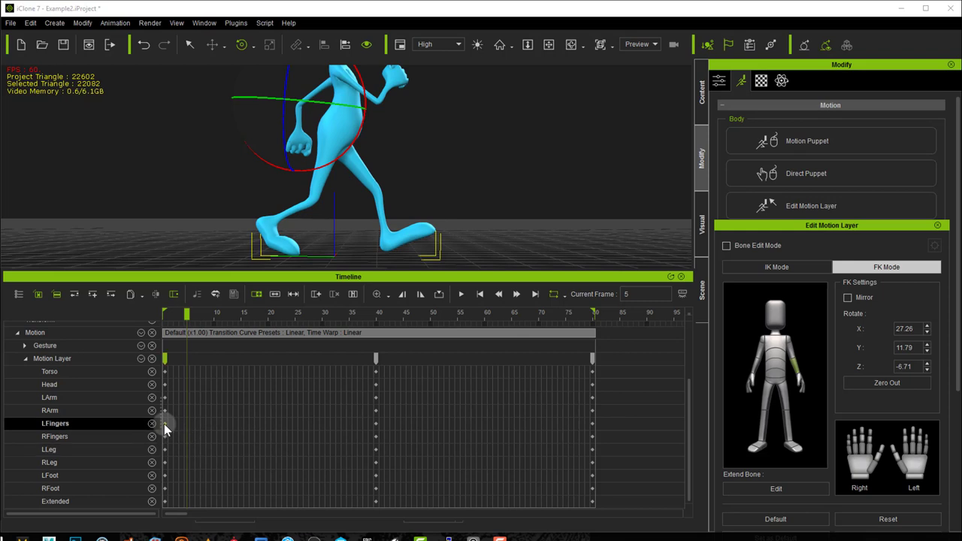
left_click(191, 449)
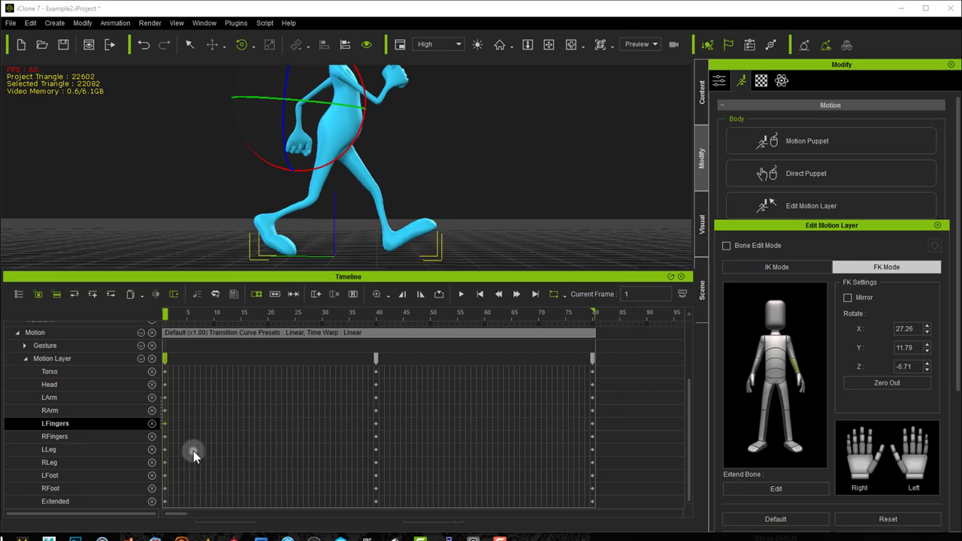
left_click(375, 437)
right_click(376, 436)
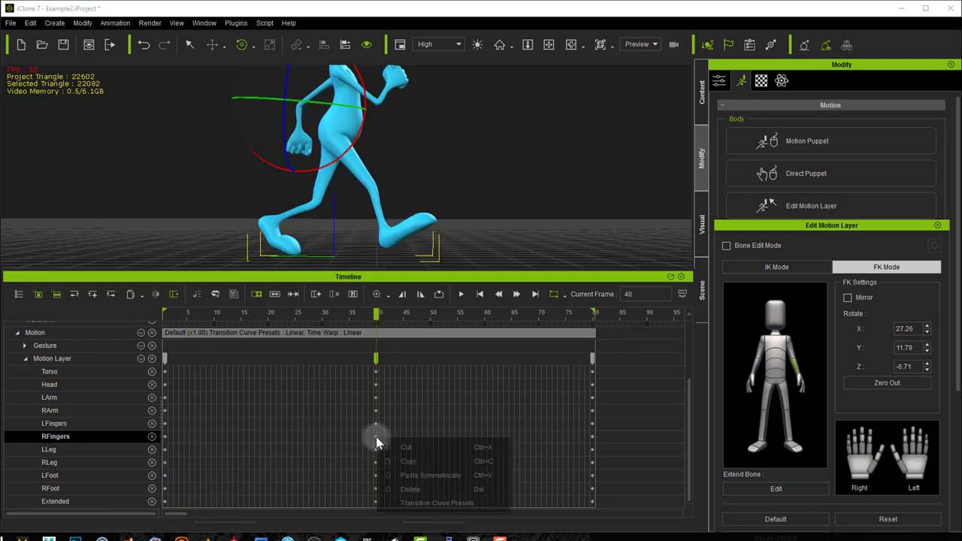
left_click(410, 474)
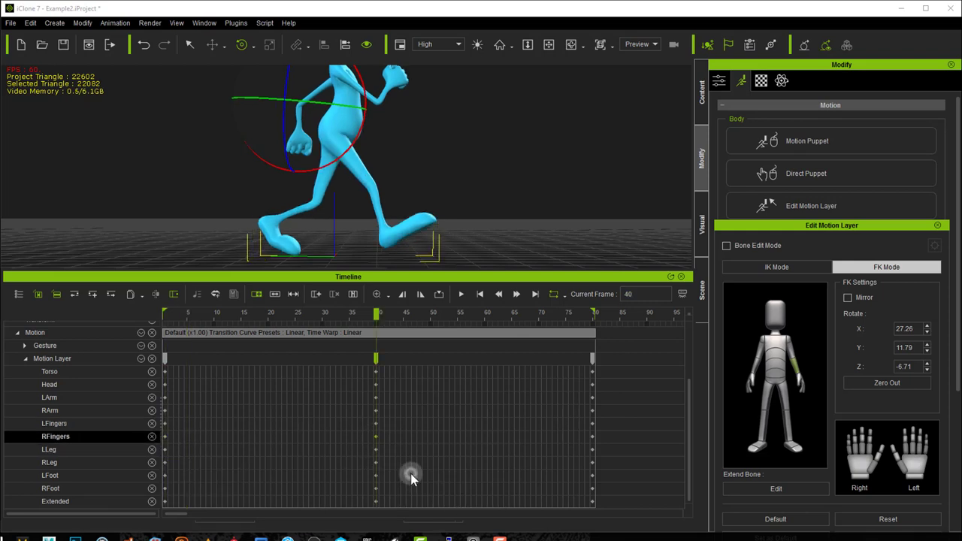
Step: Copy the RArm key at frame 1 and paste it symmetrically onto the LArm track at frame 40
left_click(164, 411)
right_click(166, 413)
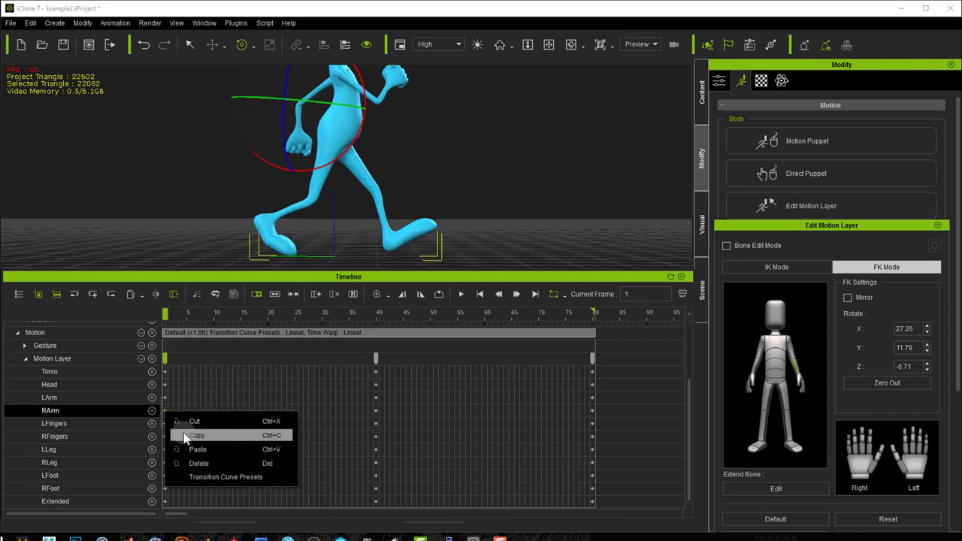
left_click(183, 433)
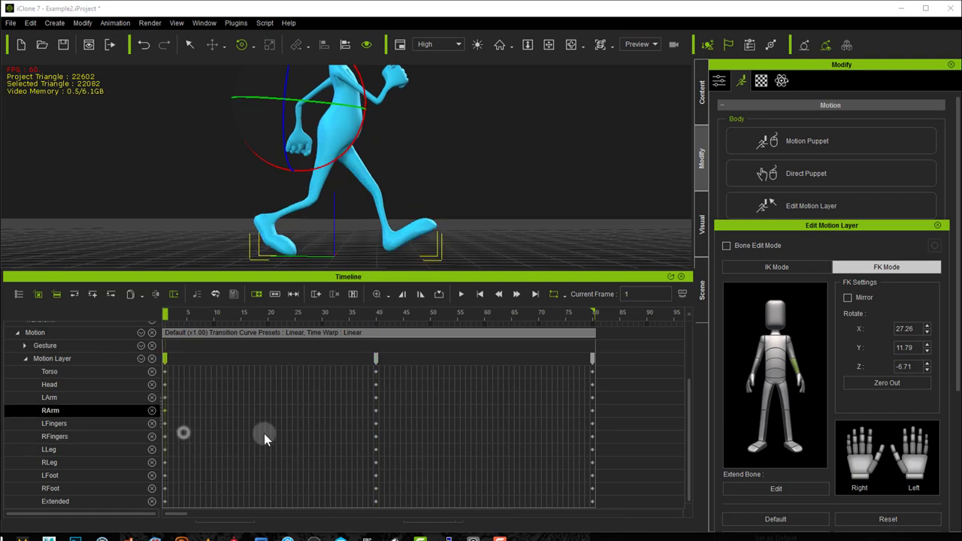
left_click(92, 398)
right_click(377, 398)
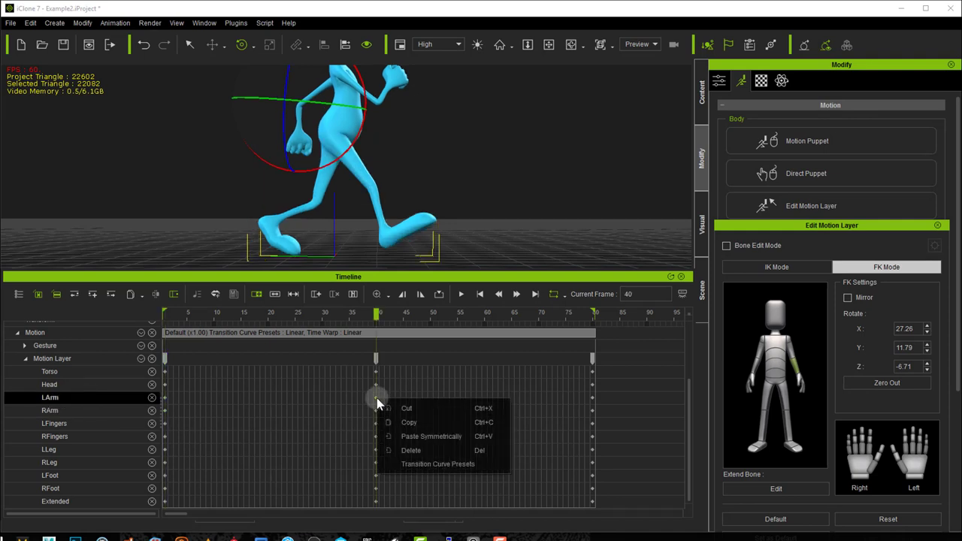
left_click(419, 437)
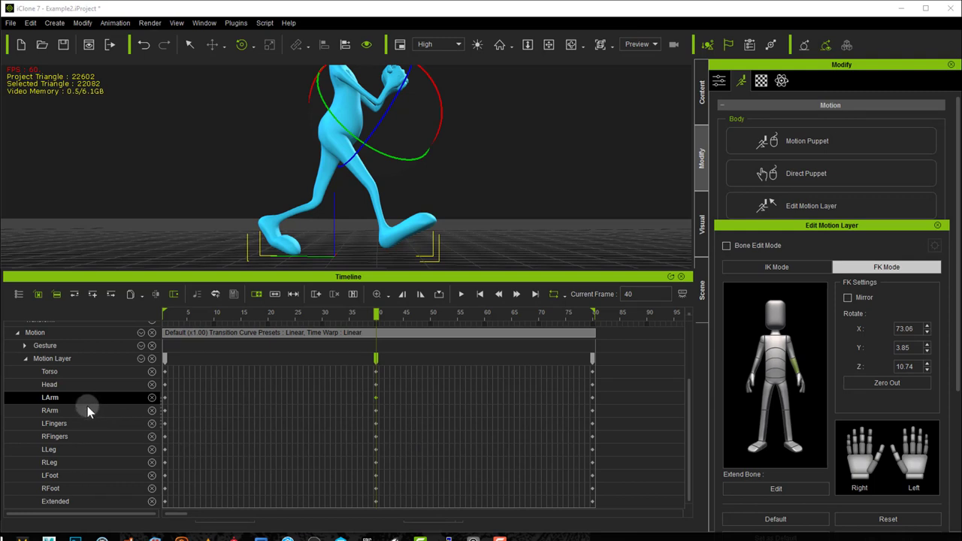
Step: Copy the LArm key at frame 1 and paste it symmetrically onto the RArm track at frame 40
left_click(371, 314)
left_click_drag(286, 321, 376, 333)
right_click(164, 399)
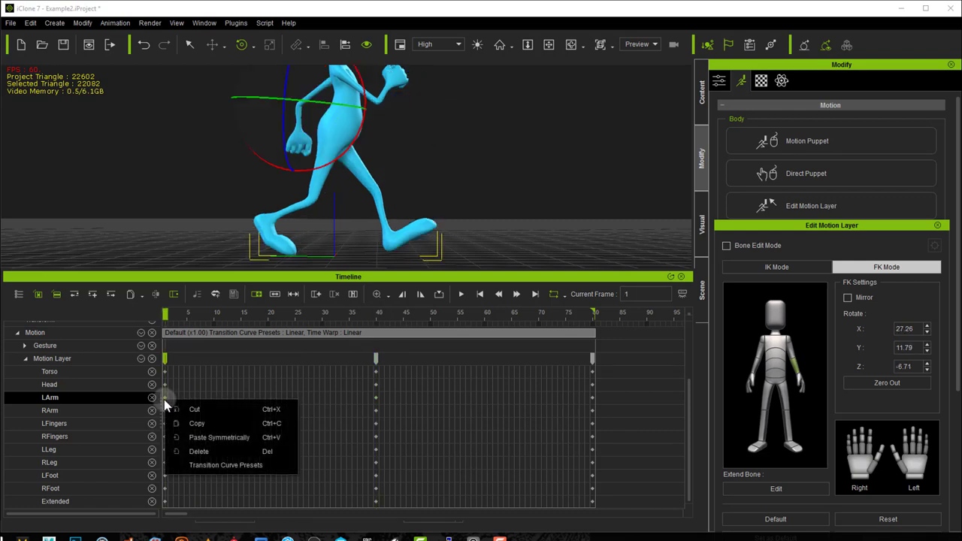
left_click(196, 425)
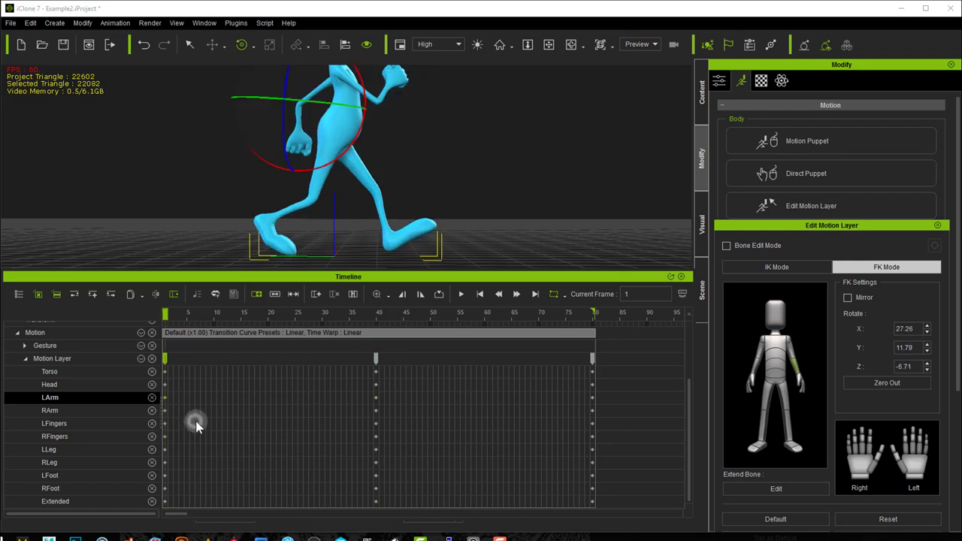
left_click(373, 410)
right_click(373, 411)
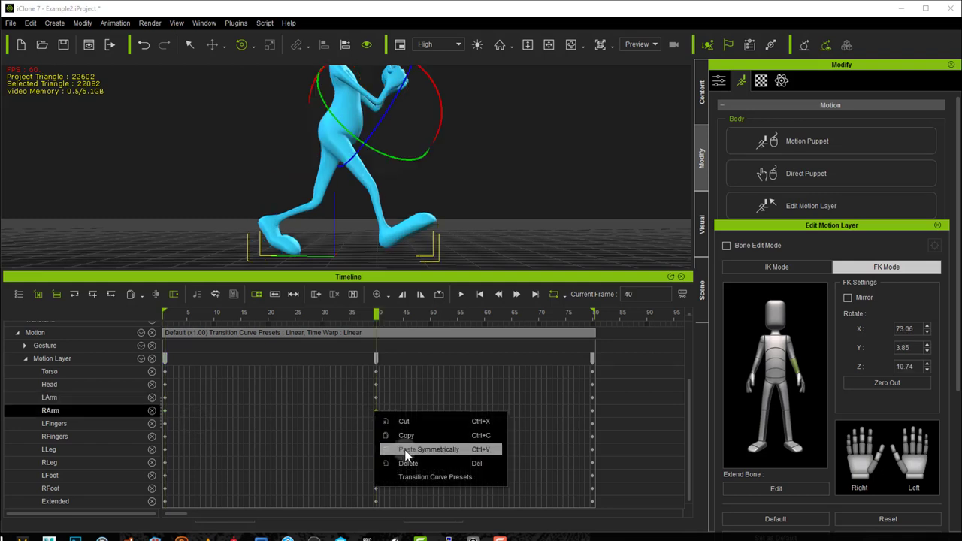
left_click(405, 450)
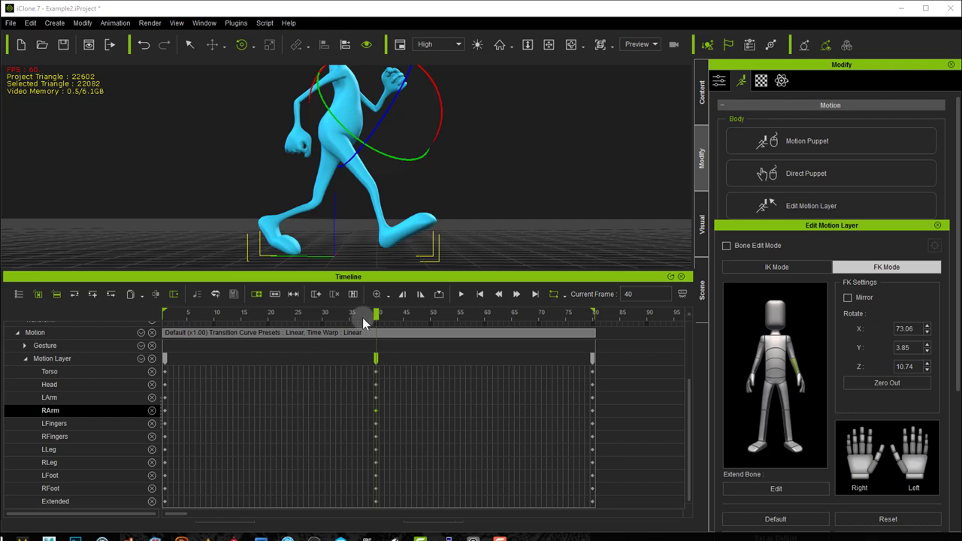
Step: Scrub through the animation between frames 1 and 40 to review the mirrored arm and leg motion
left_click_drag(375, 313, 166, 314)
key("space")
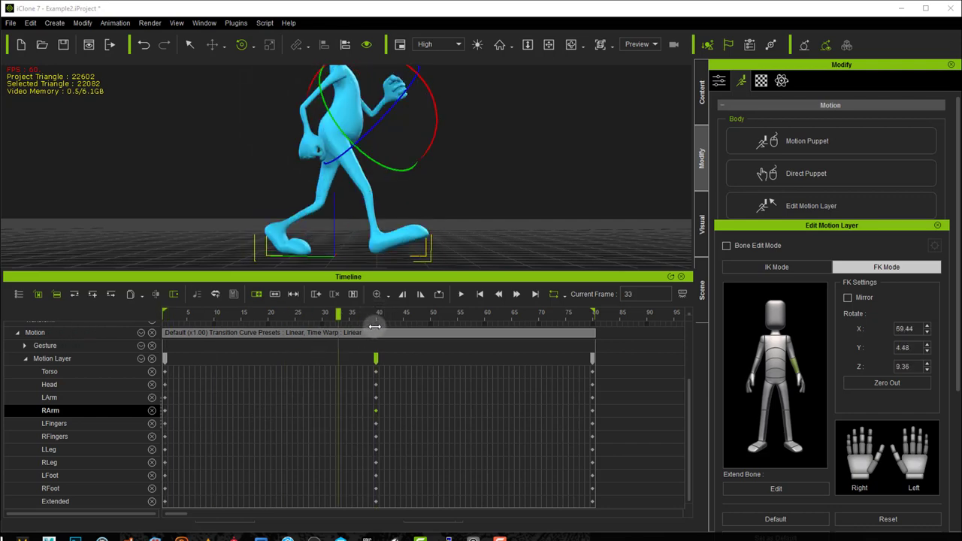
left_click(107, 332)
left_click(308, 334)
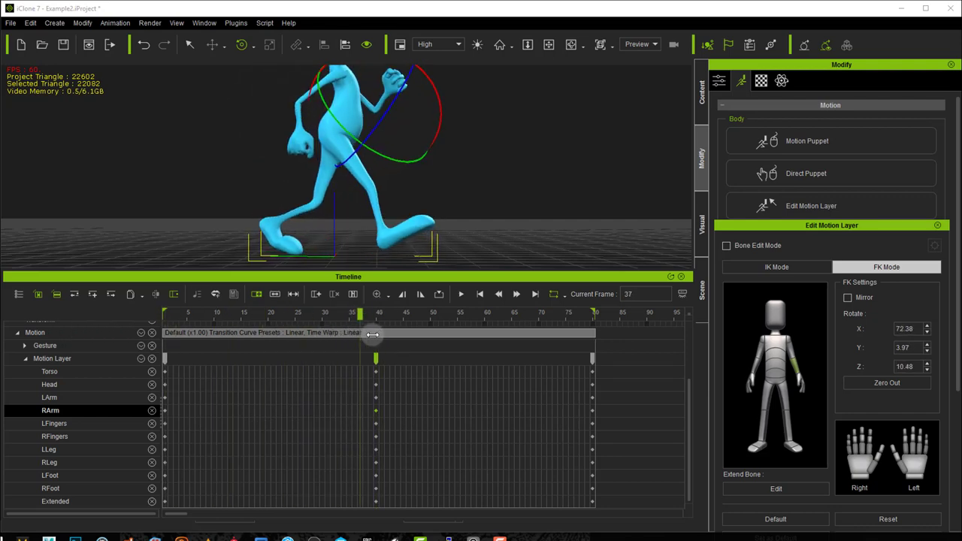
Step: Try flipping the signs of the left forearm's rotation at frame 40 to Y -3.85 and Z -10.74, and undo it
right_click_drag(516, 180, 511, 176)
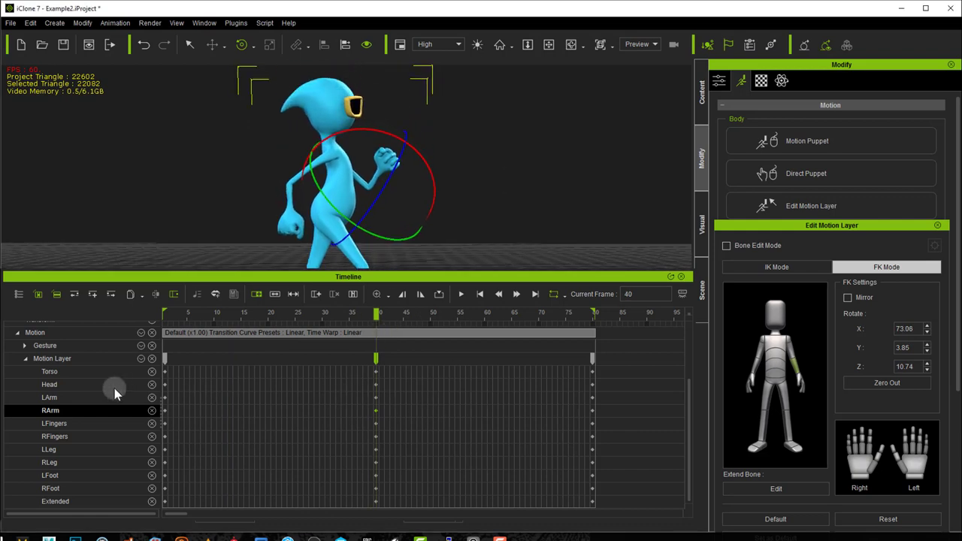
left_click(81, 386)
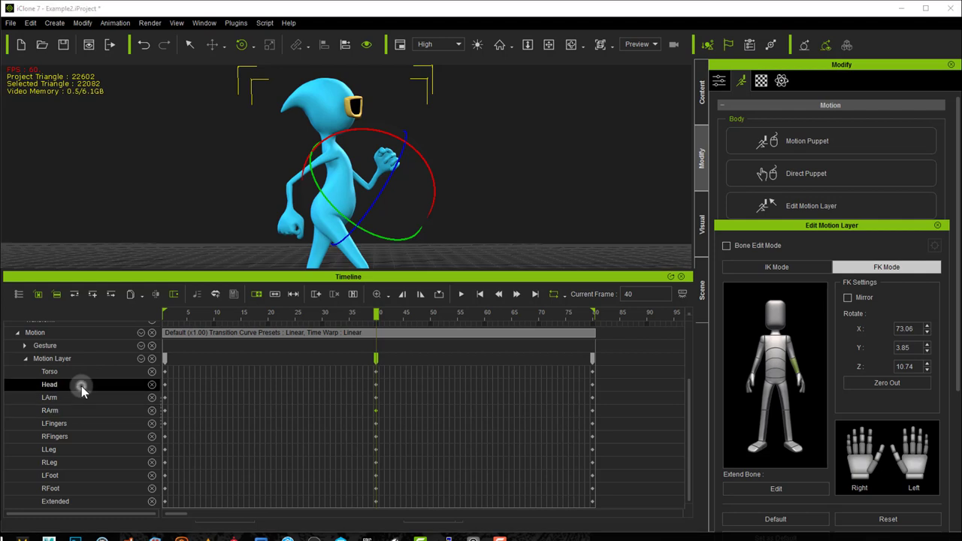
left_click(376, 372)
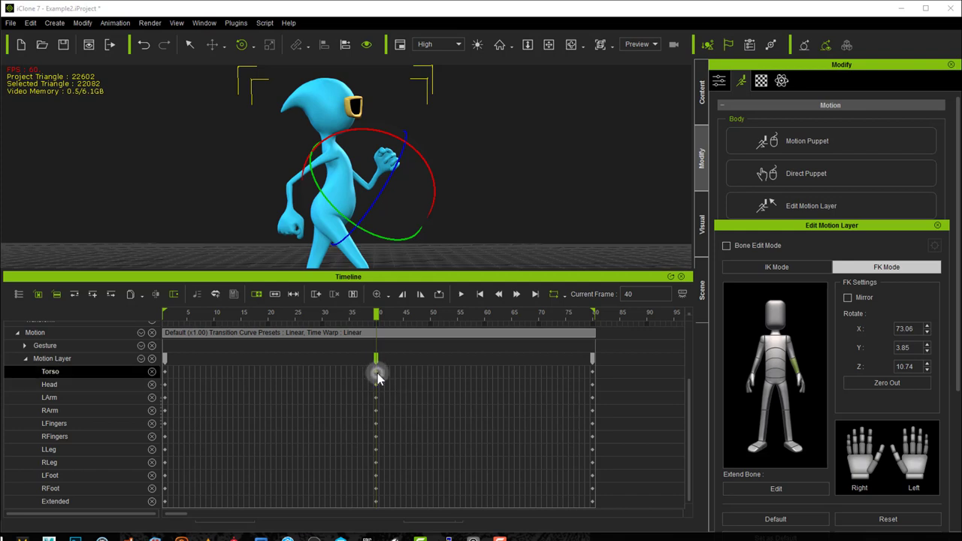
left_click(377, 384)
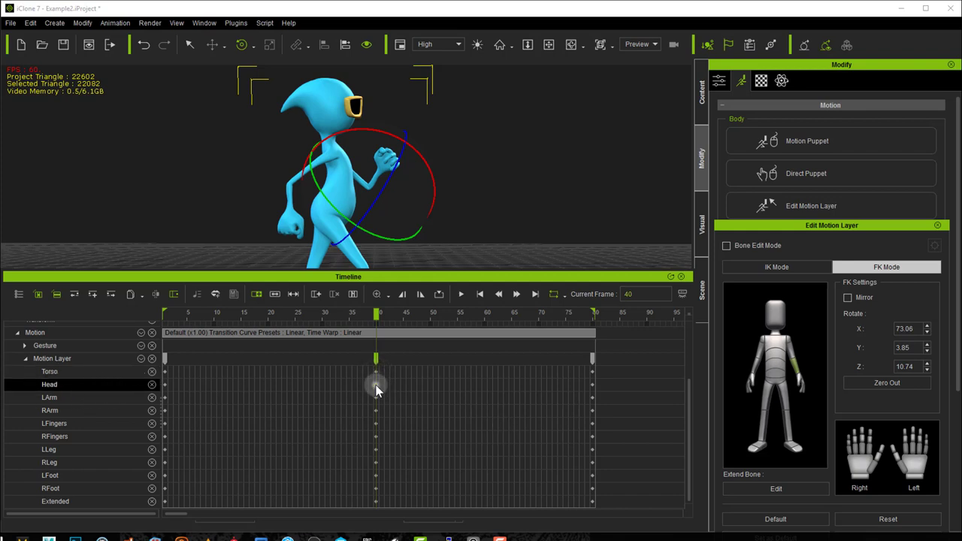
right_click_drag(492, 221, 148, 213)
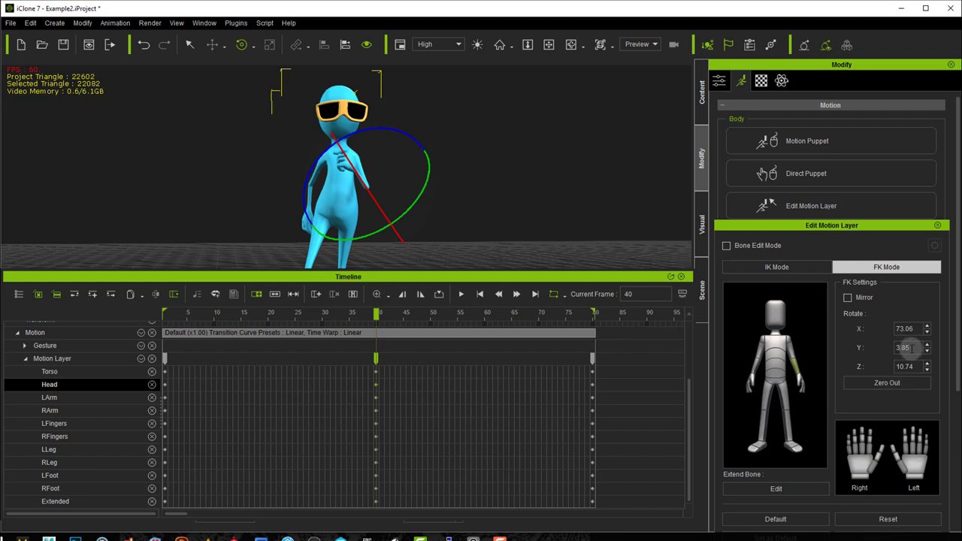
left_click_drag(902, 347, 888, 368)
type("-")
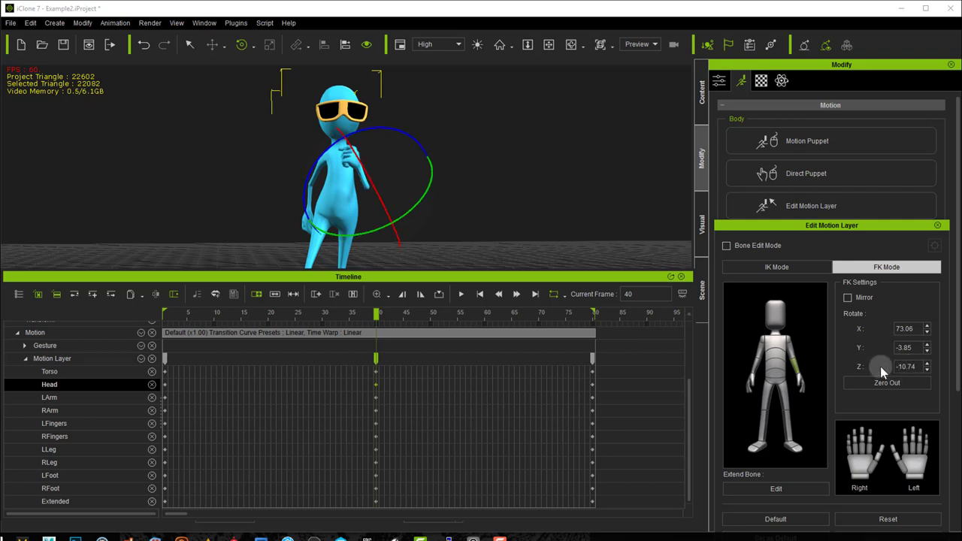
key("Return")
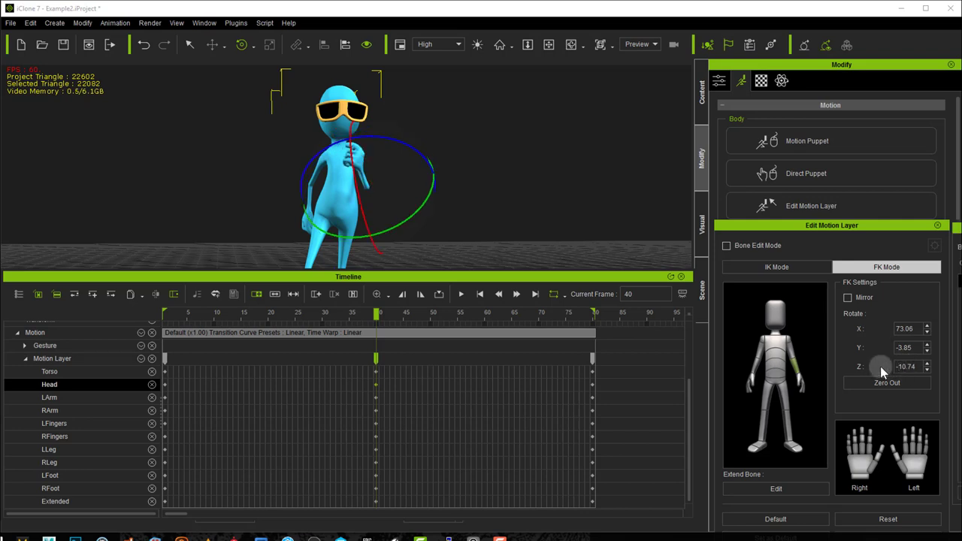
key("ctrl+z")
Step: Try a head X rotation of -13.66 at frame 40 and restore it to 13.66
left_click(884, 380)
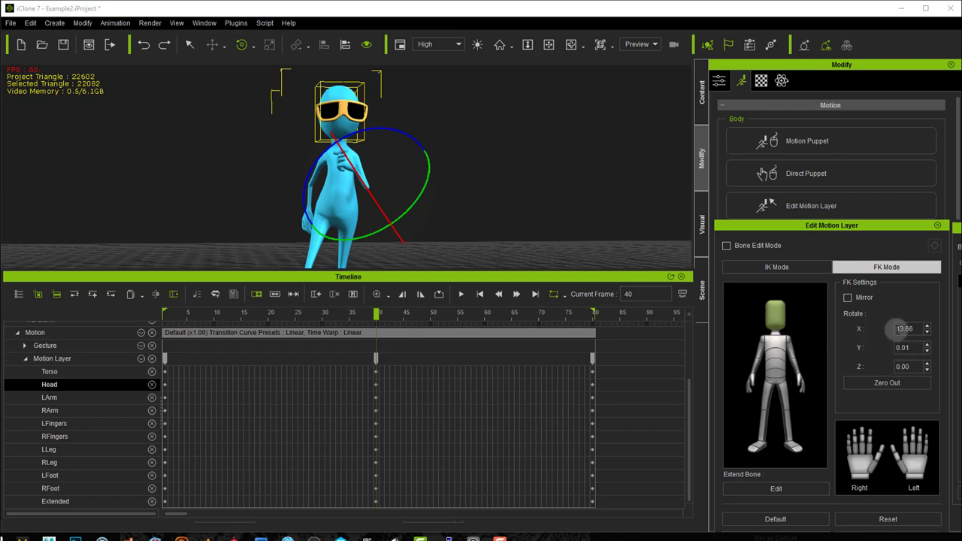
left_click(869, 346)
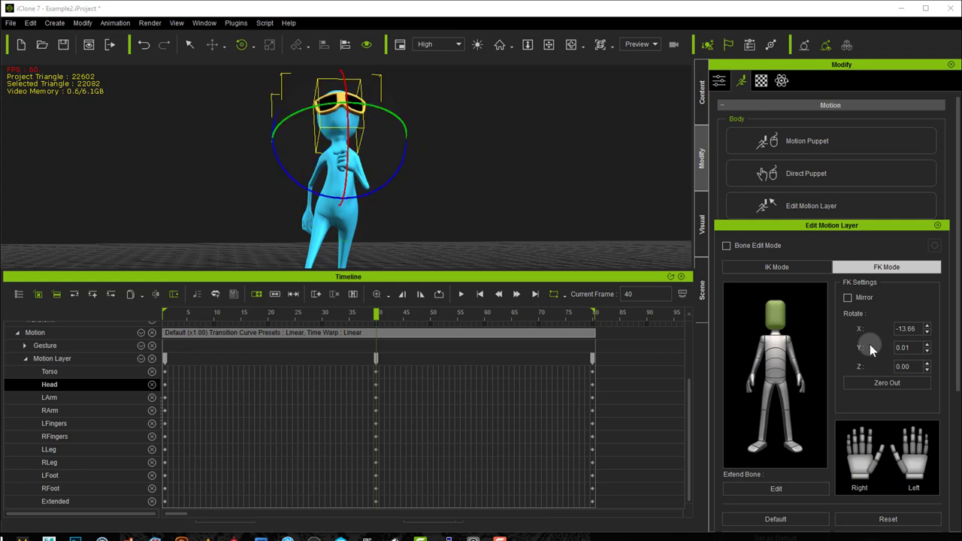
left_click(898, 328)
key("BackSpace")
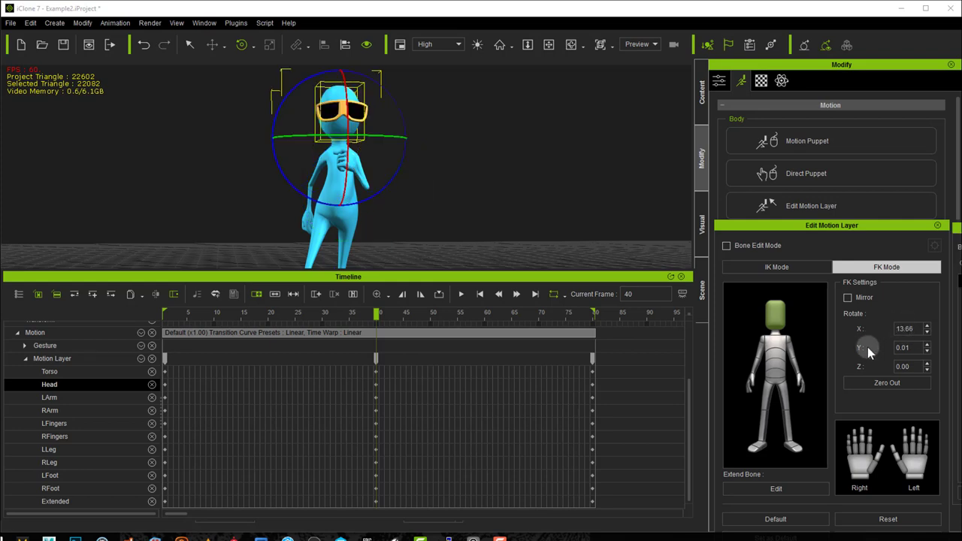
Step: Mirror the waist's rotation at frame 40 by setting Y to -5.55 and Z to -4.67
left_click(376, 390)
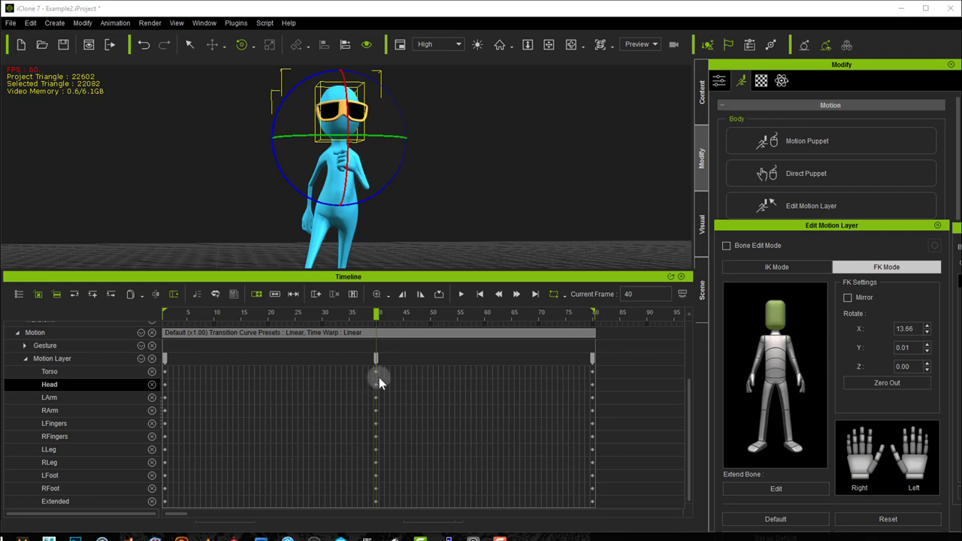
left_click(376, 371)
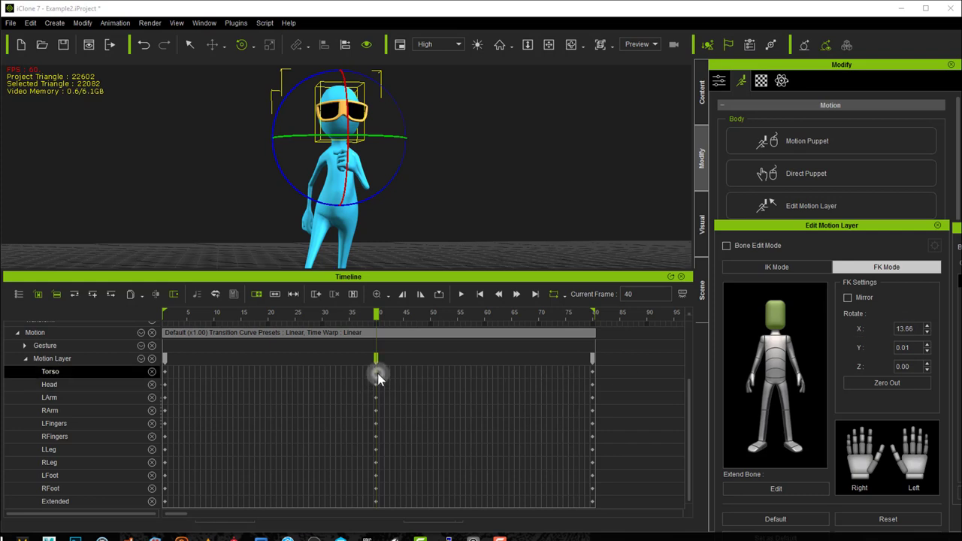
left_click(777, 380)
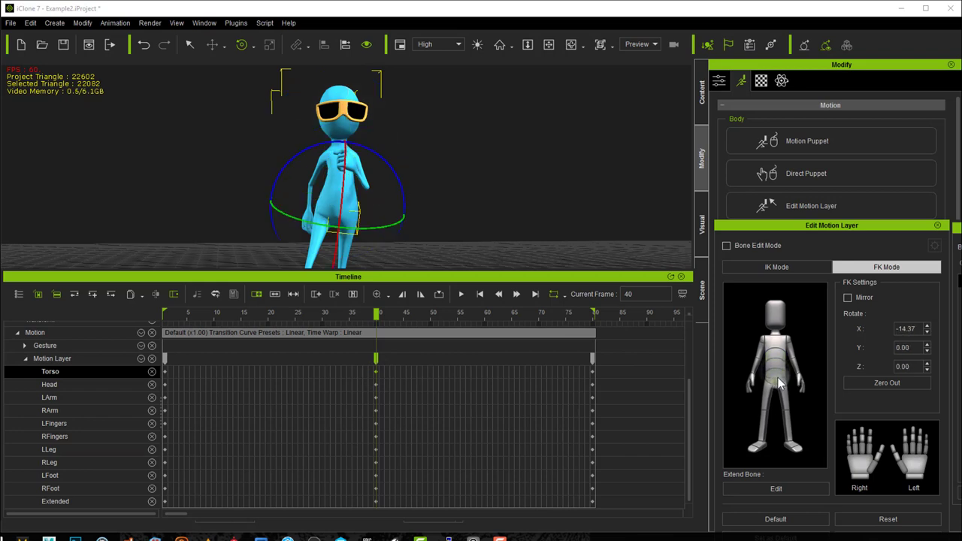
left_click(777, 362)
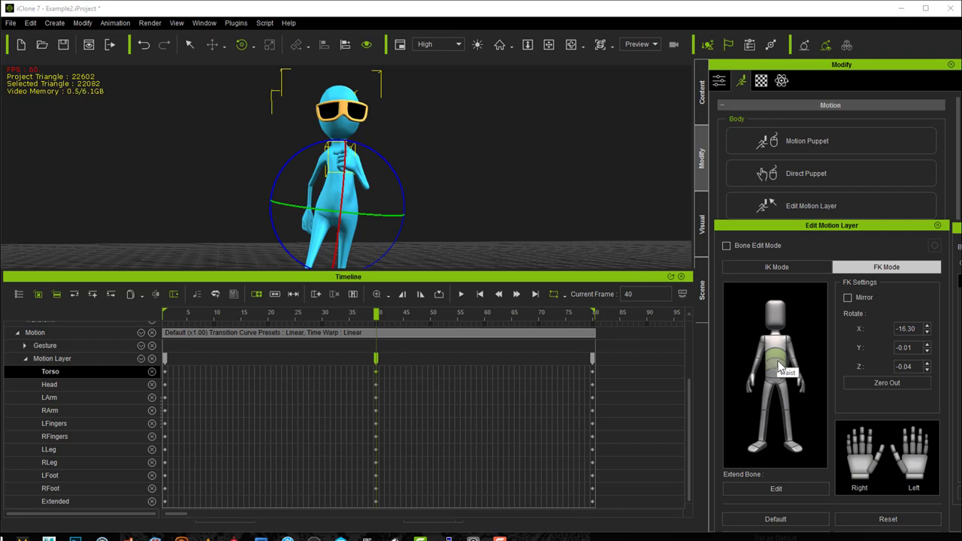
left_click(776, 364)
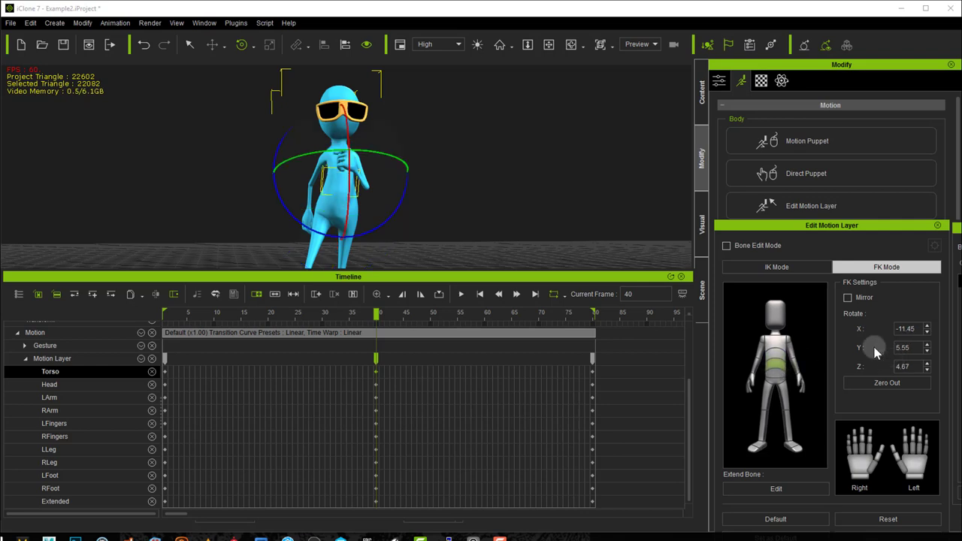
left_click(901, 348)
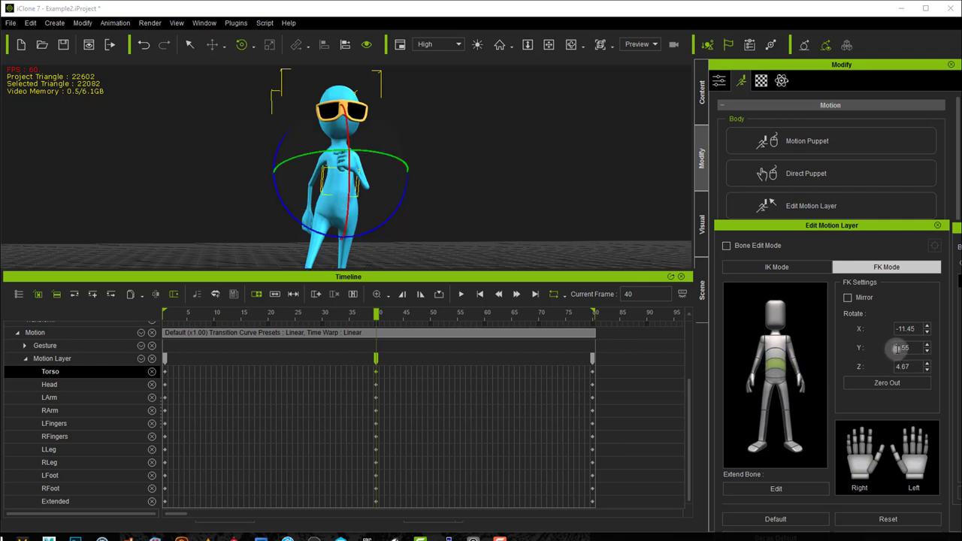
type("-")
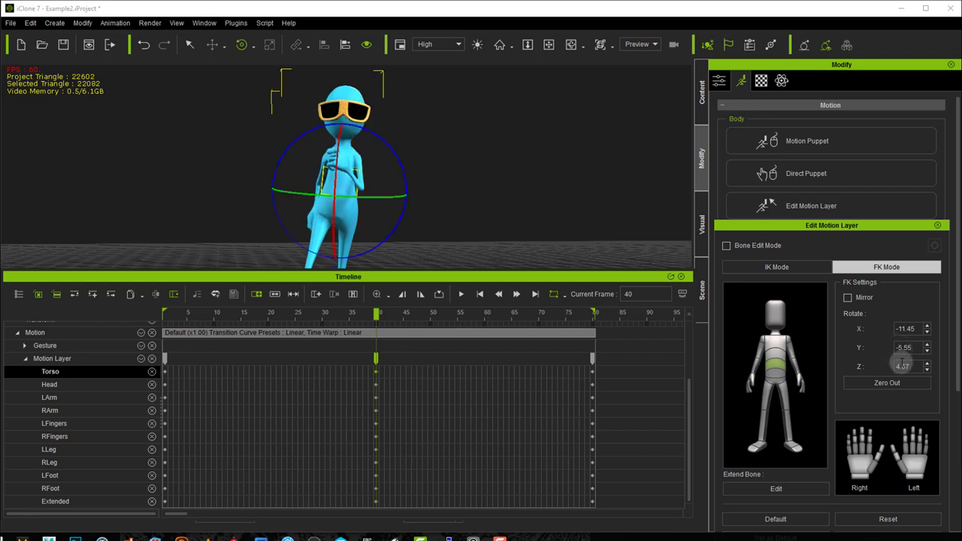
left_click(898, 367)
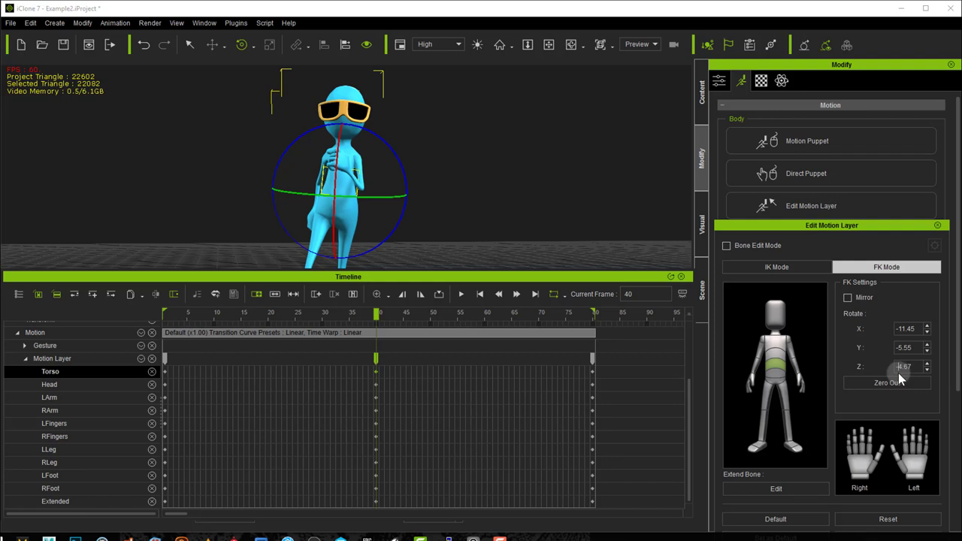
type("-")
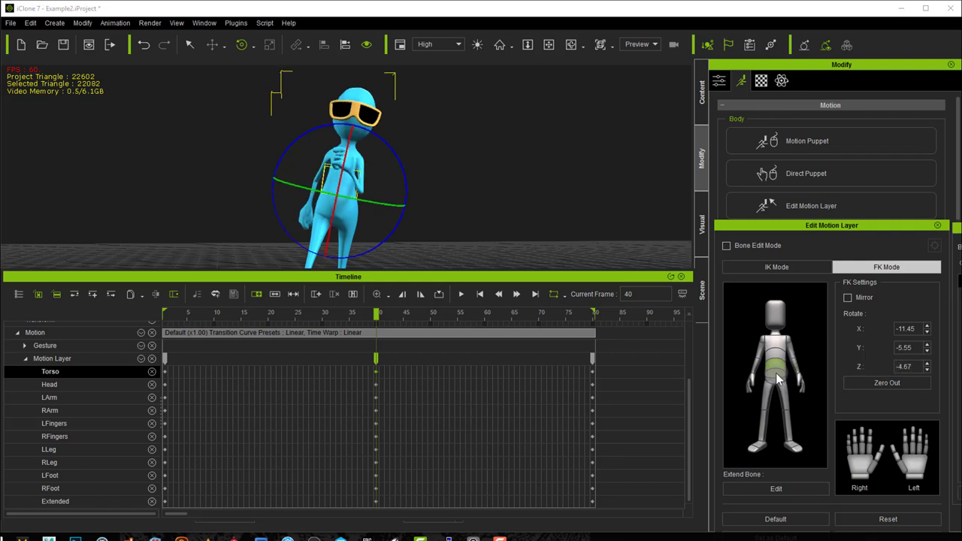
Step: Mirror the rotation of the torso segment just below the waist at frame 40, setting Z to 4.05 and Y to -6.03
left_click(778, 379)
left_click(898, 367)
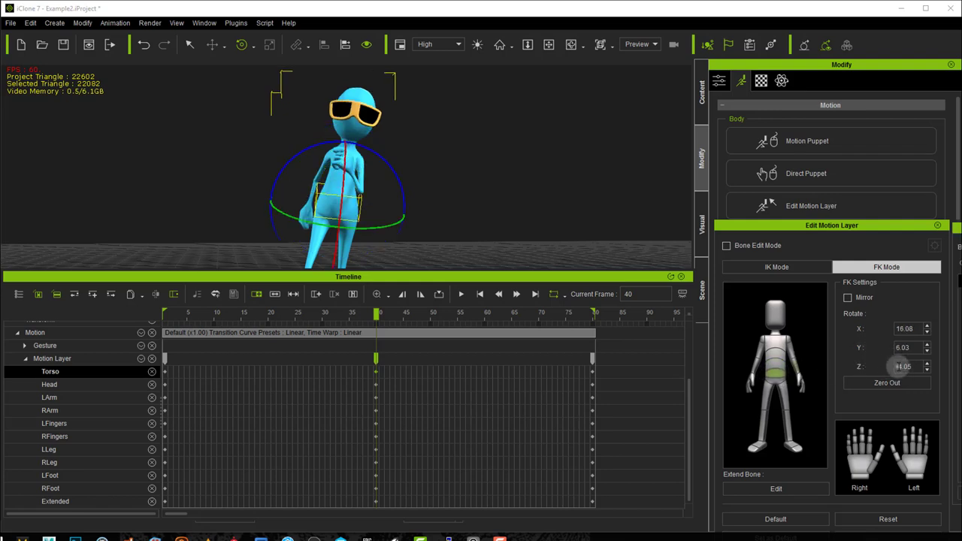
key("BackSpace")
left_click(894, 348)
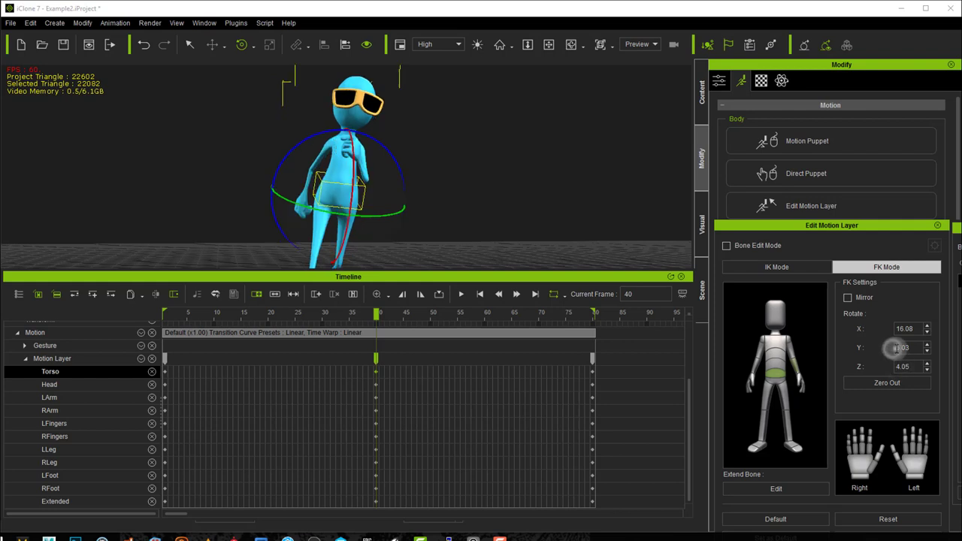
key("BackSpace")
key("Return")
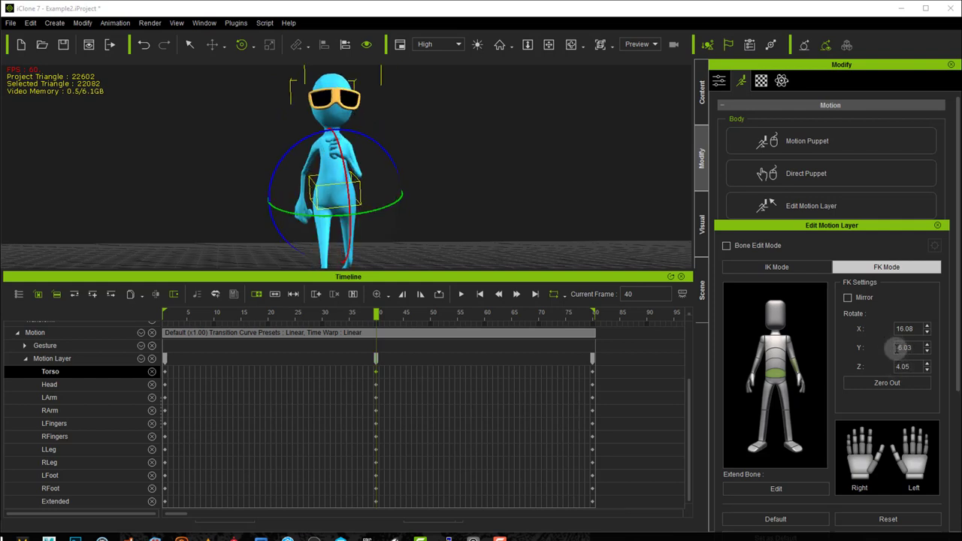
left_click(780, 387)
left_click(856, 364)
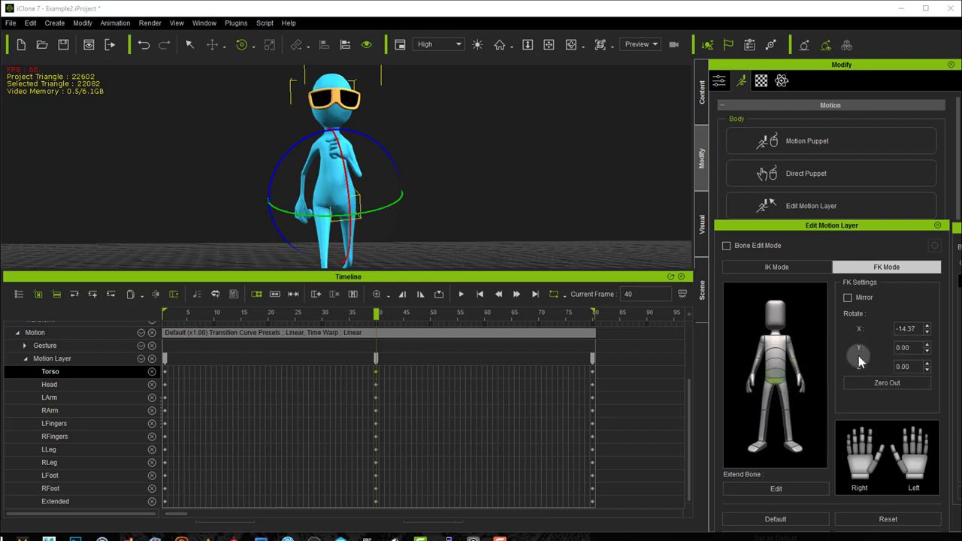
Step: Return to the frame 1 pose and enlarge the viewport until the whole character down to the feet fits
mouse_move(526, 222)
right_mouse_down()
mouse_move(732, 219)
mouse_move(515, 230)
right_mouse_up()
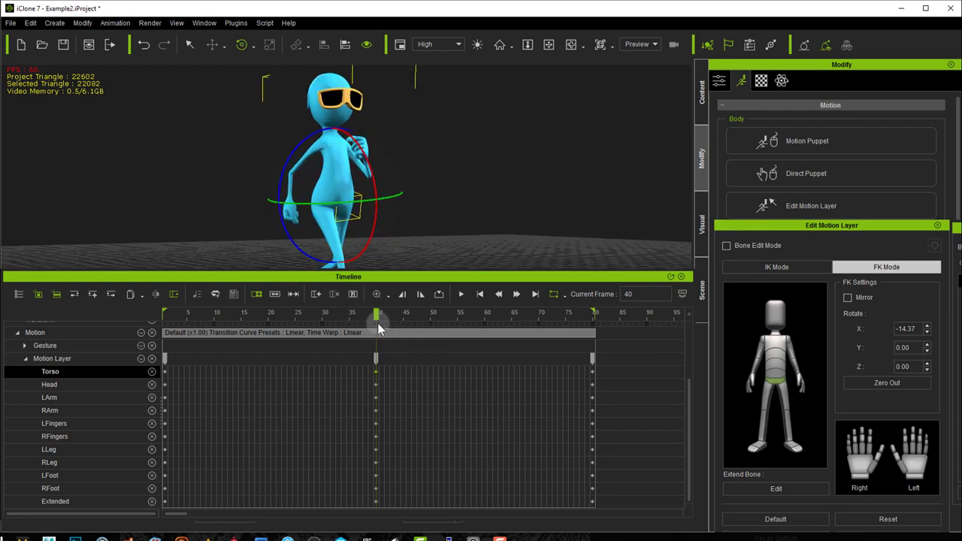
left_click_drag(377, 317, 360, 315)
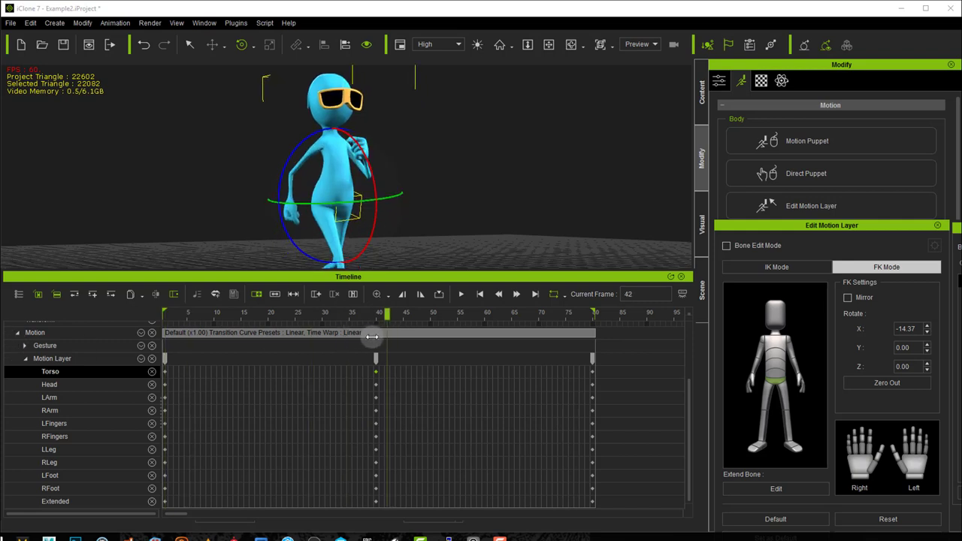
key("Left")
key("Left")
left_click(166, 358)
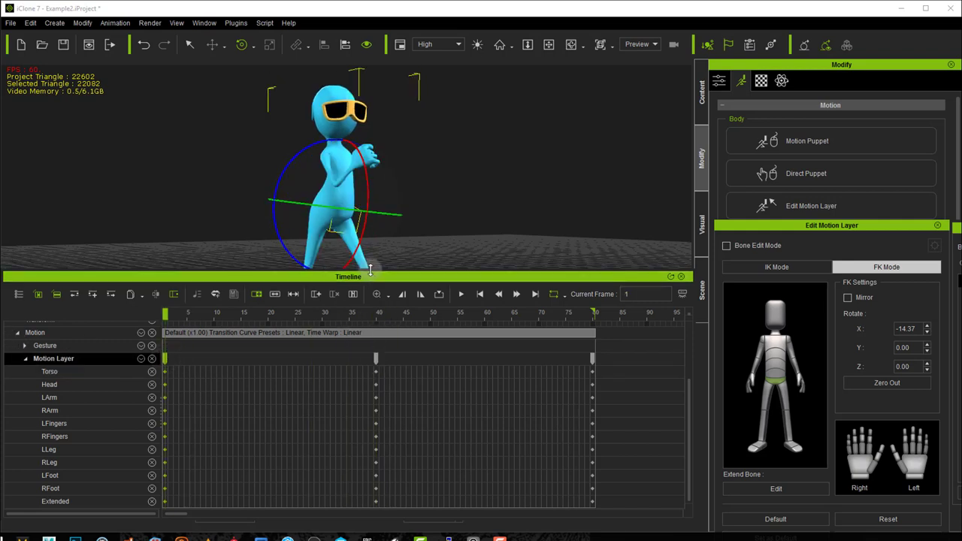
left_click_drag(370, 271, 374, 326)
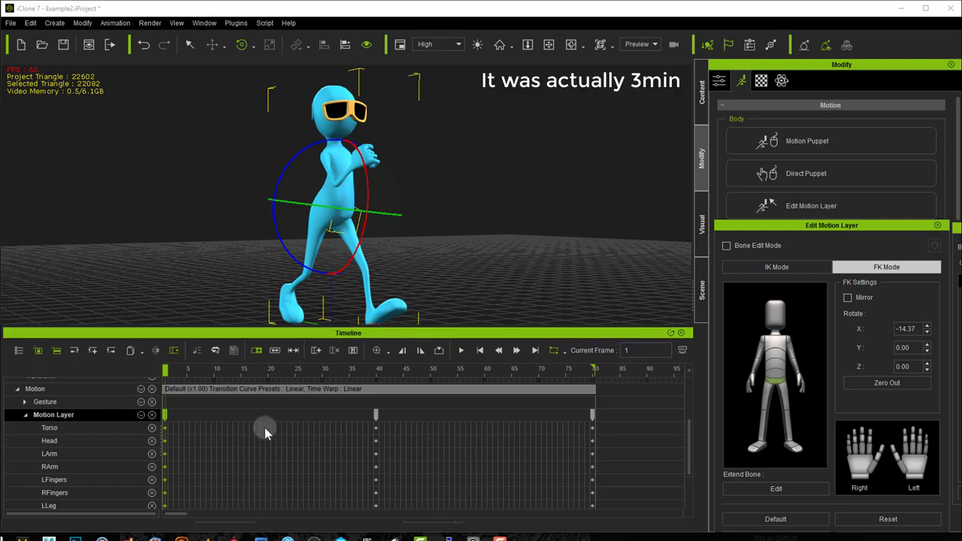
Step: Compare the mirrored contact poses at frames 1 and 40 from several viewing angles
left_click(375, 414)
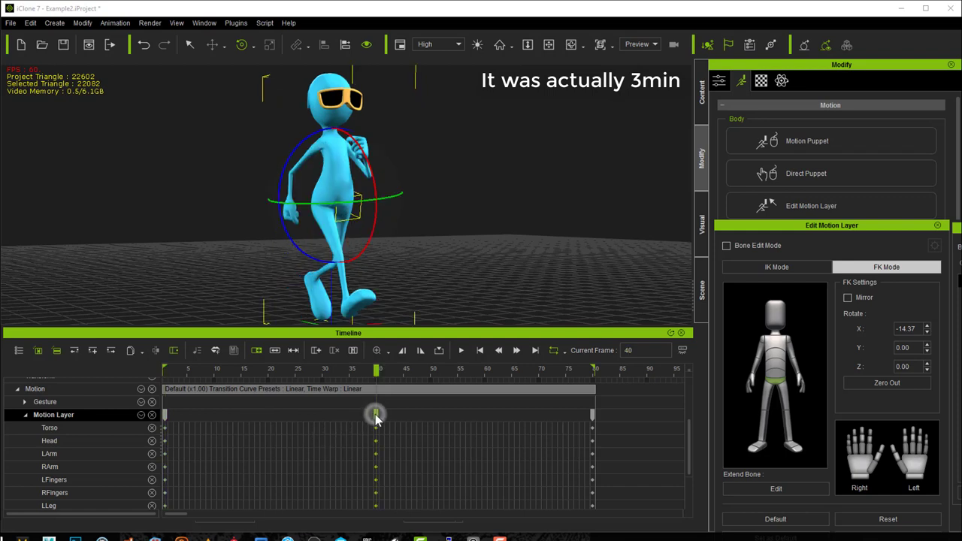
left_click(165, 414)
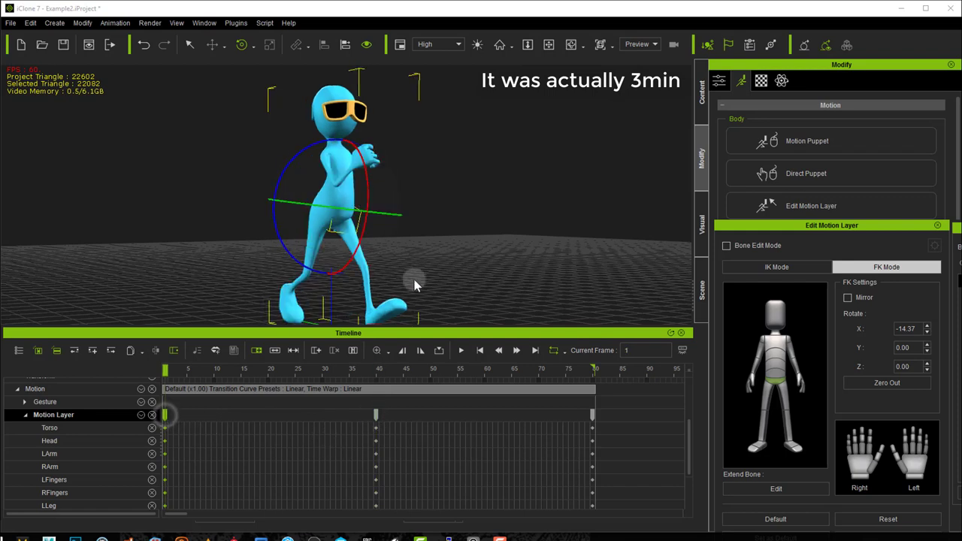
right_click_drag(414, 279, 240, 278)
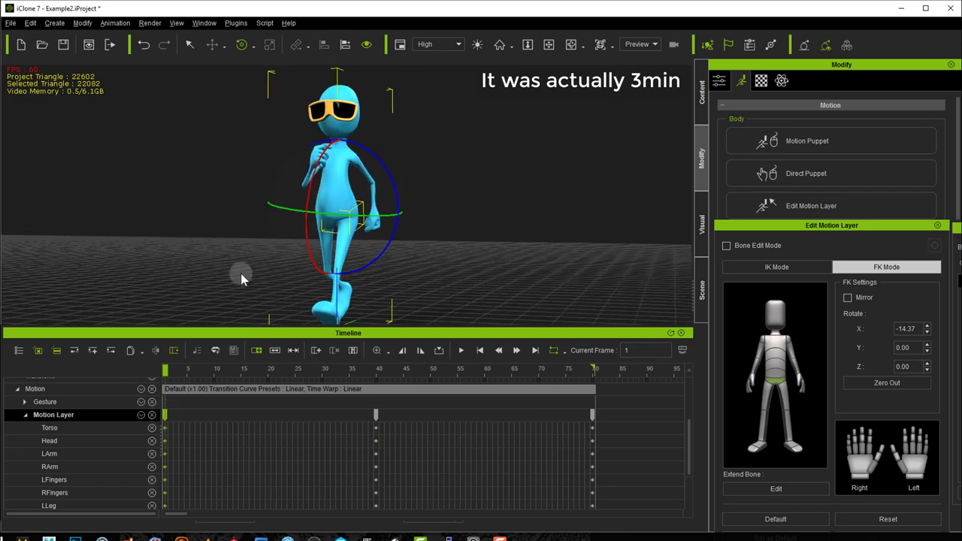
left_click(377, 414)
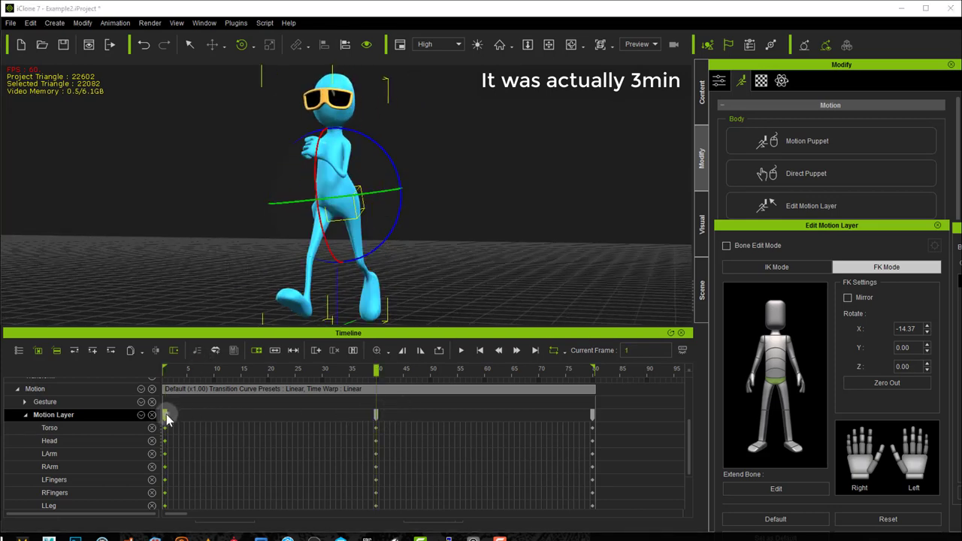
left_click(374, 414)
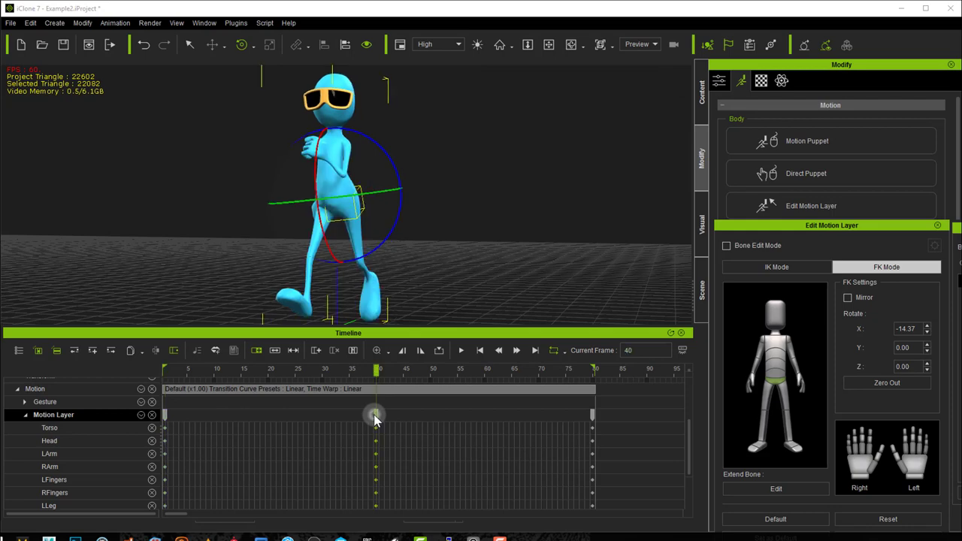
right_click_drag(142, 206, 556, 223)
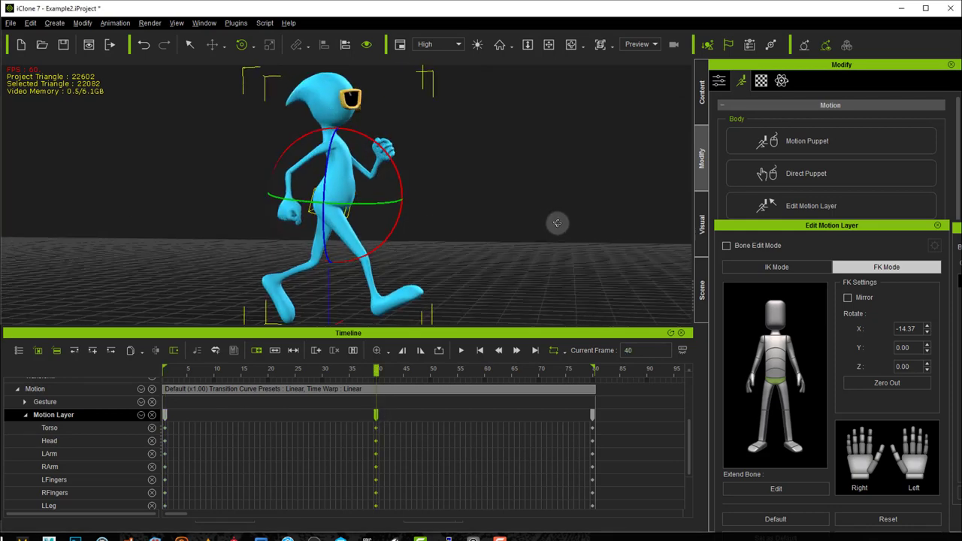
Step: Switch the motion layer editing to IK mode at frame 40
mouse_move(376, 369)
left_mouse_down()
mouse_move(167, 371)
mouse_move(373, 382)
left_mouse_up()
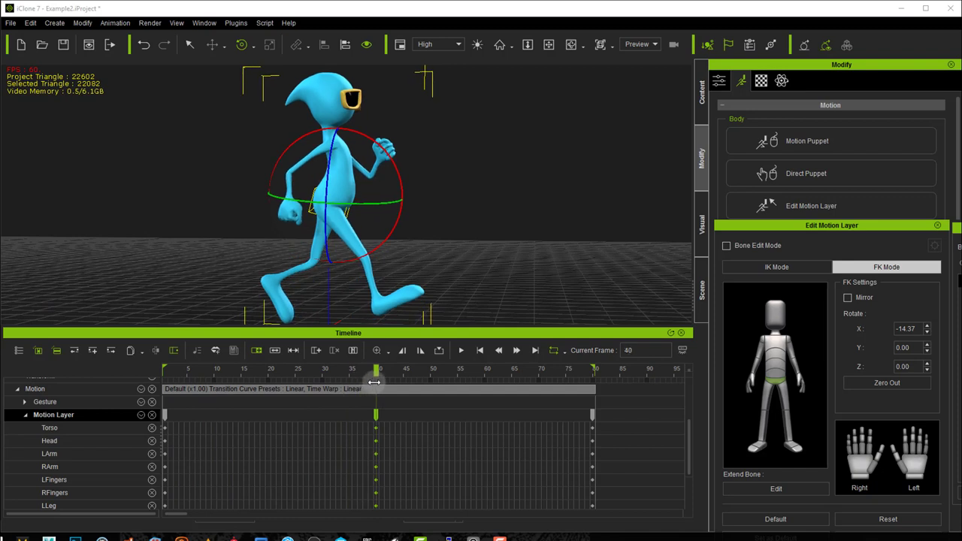
left_click(749, 269)
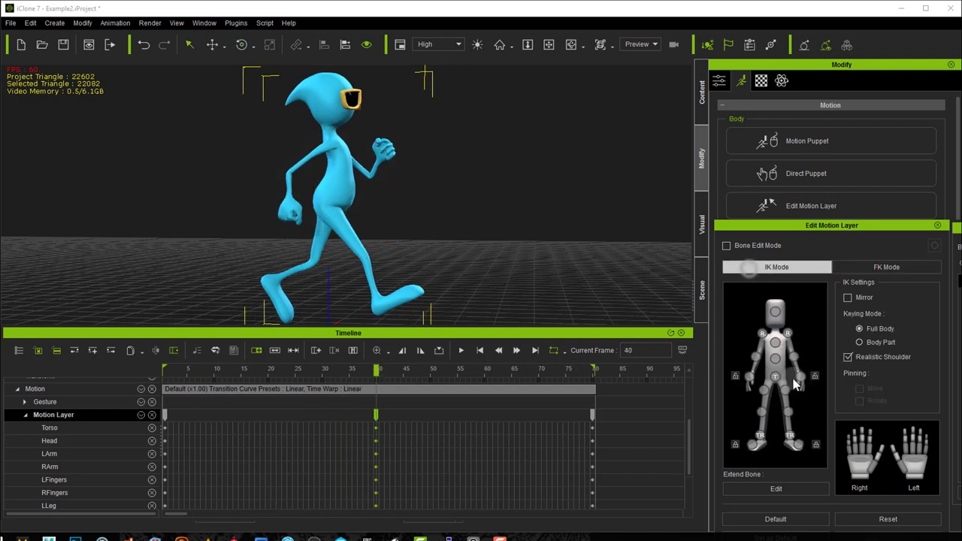
Step: Lower the hips slightly at frame 40 and reposition the rear left foot downward in IK mode
left_click(776, 383)
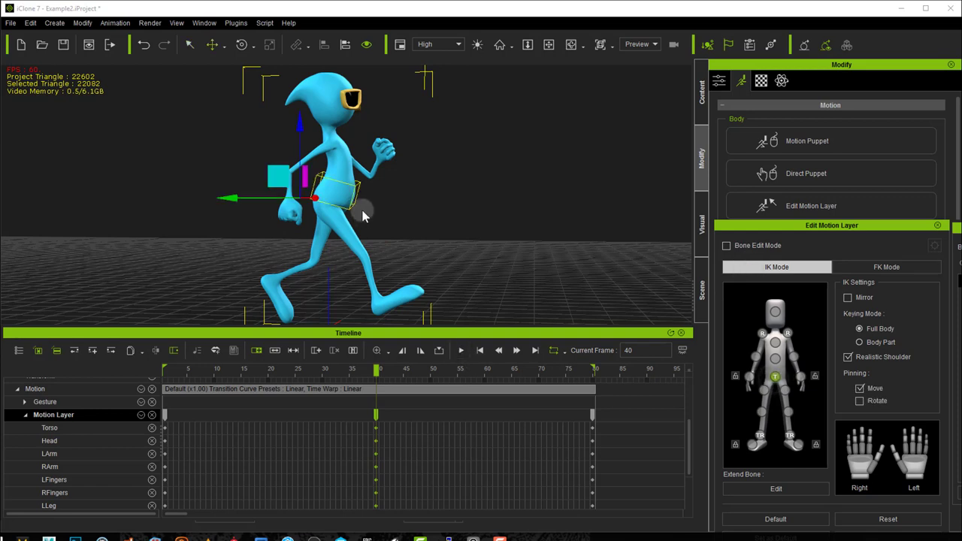
left_click_drag(299, 124, 300, 129)
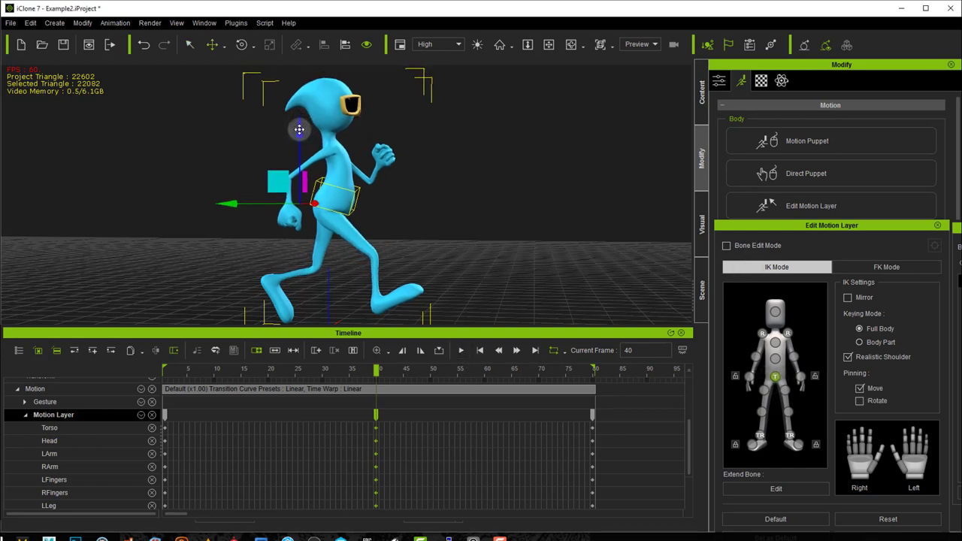
left_click(271, 282)
left_click_drag(272, 210, 272, 218)
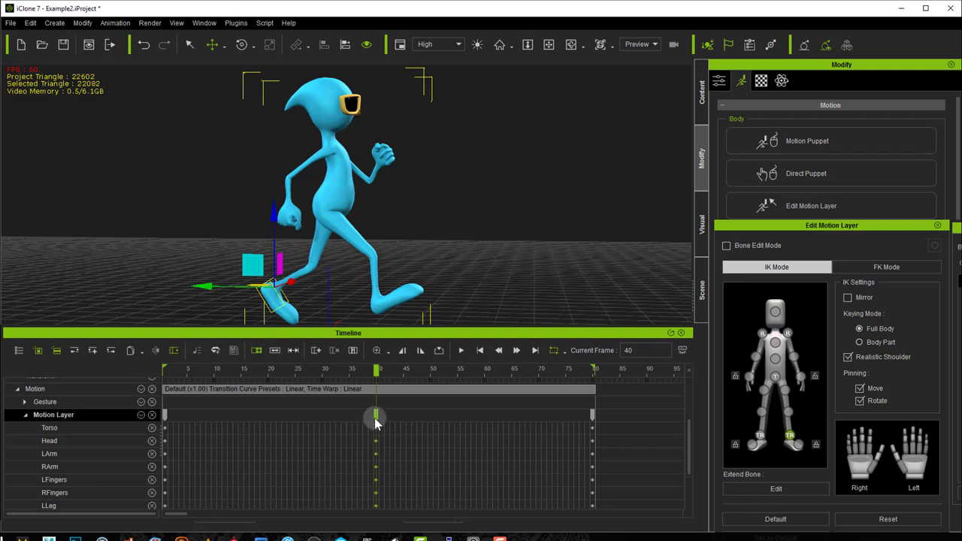
Step: Delete the hand-mirrored motion layer key at frame 40 and check the walk cycle reference image
scroll(338, 443, "down", 3)
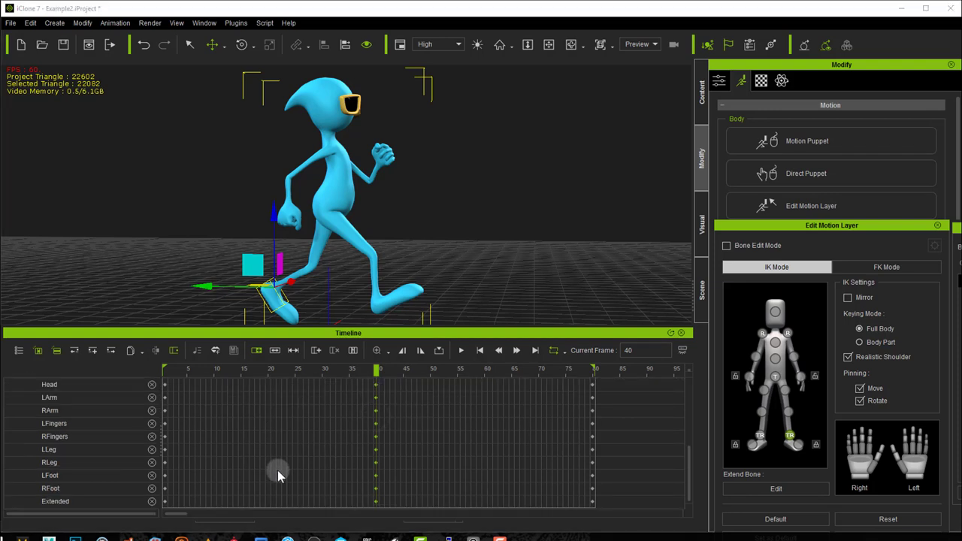
scroll(329, 463, "up", 3)
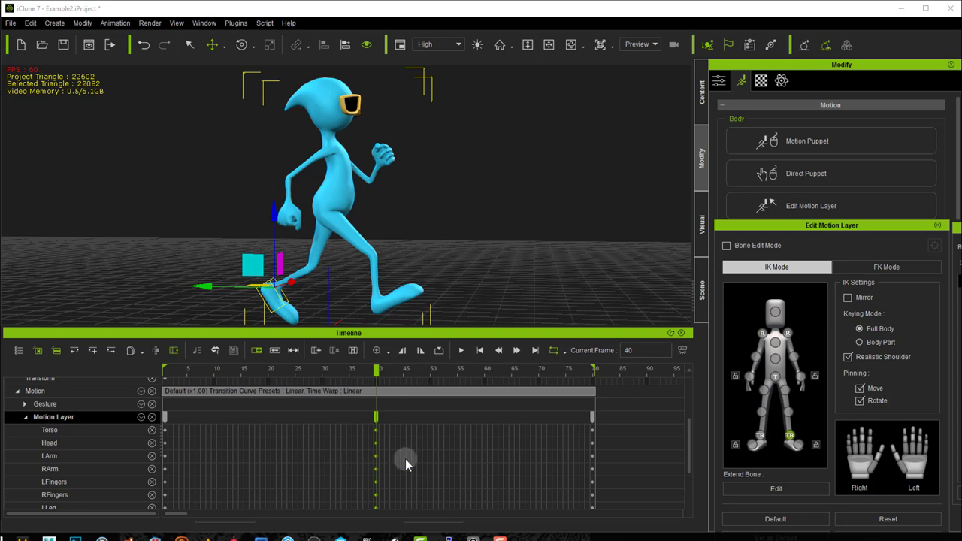
key("Delete")
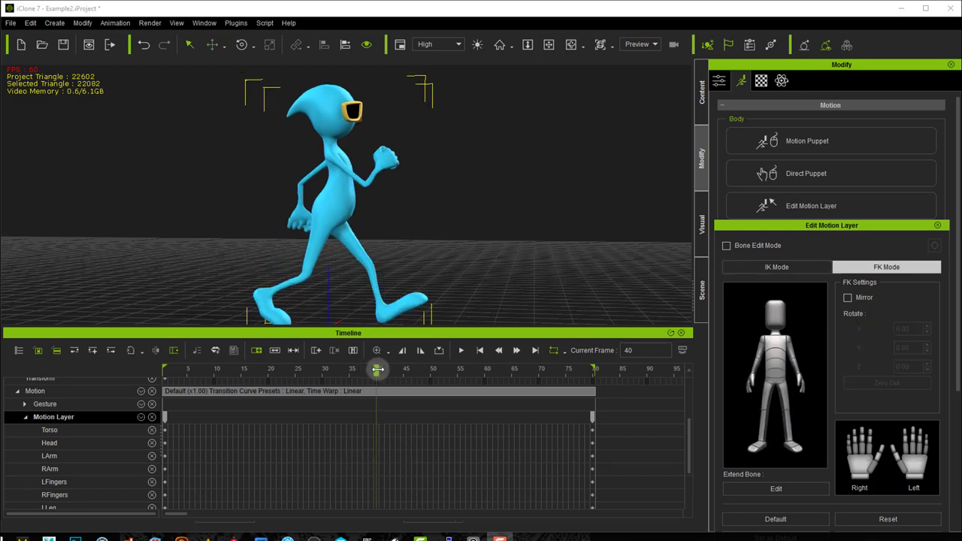
key("alt+Tab")
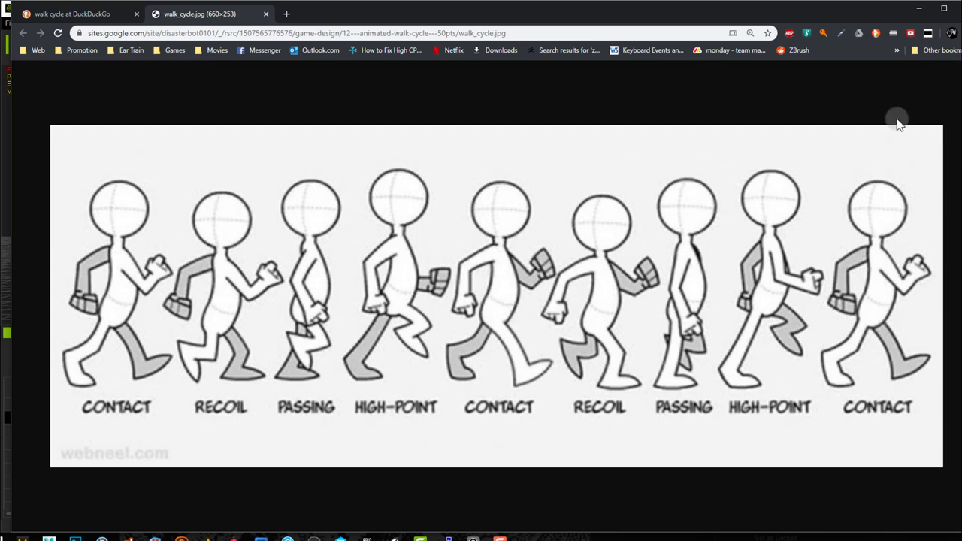
left_click(918, 9)
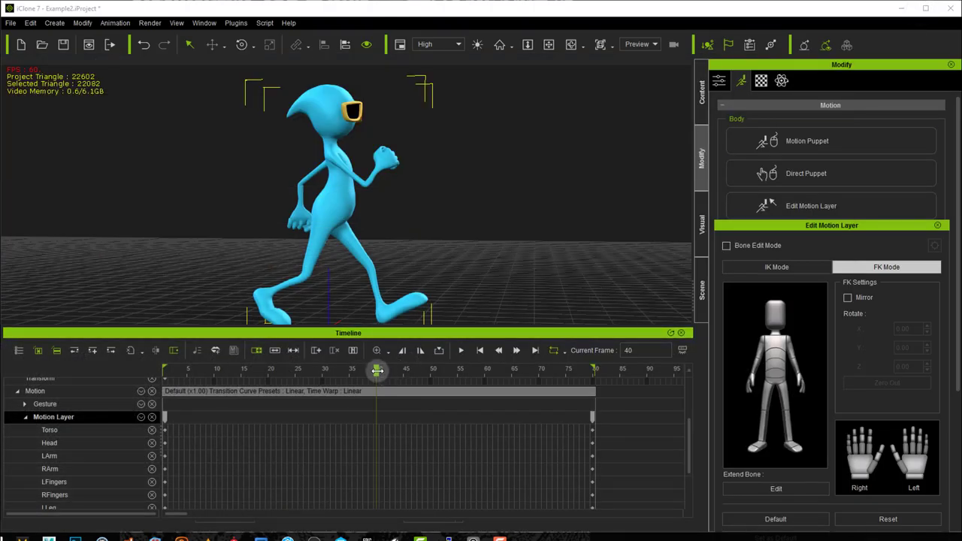
Step: Add a motion layer key at frame 40 and mirror its contact pose with the Invert Pose plugin
left_click(376, 428)
left_click(245, 29)
mouse_move(256, 88)
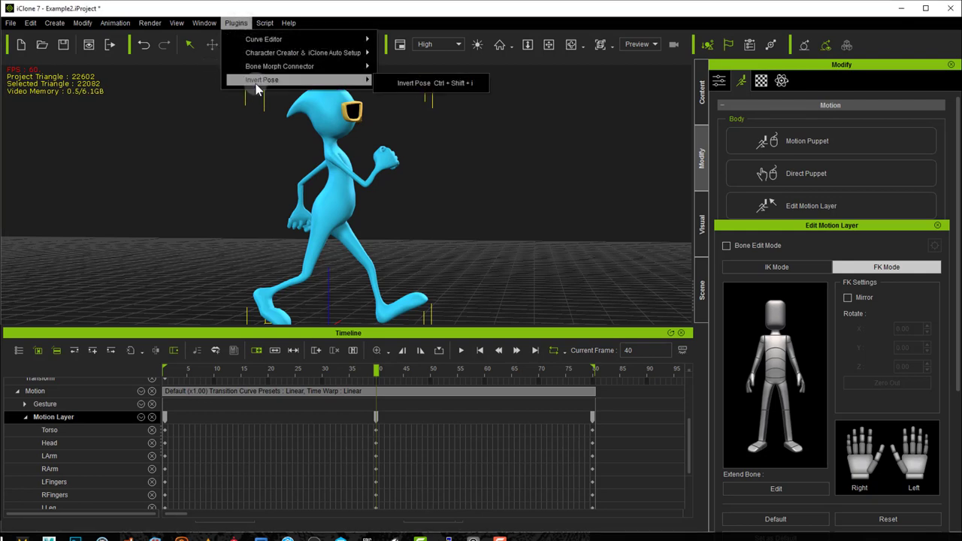
left_click(420, 83)
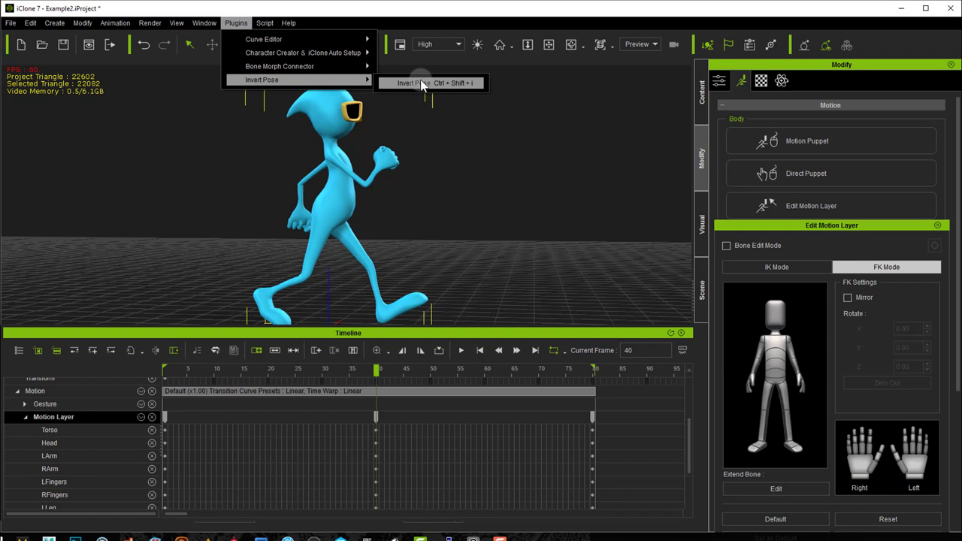
left_click(421, 84)
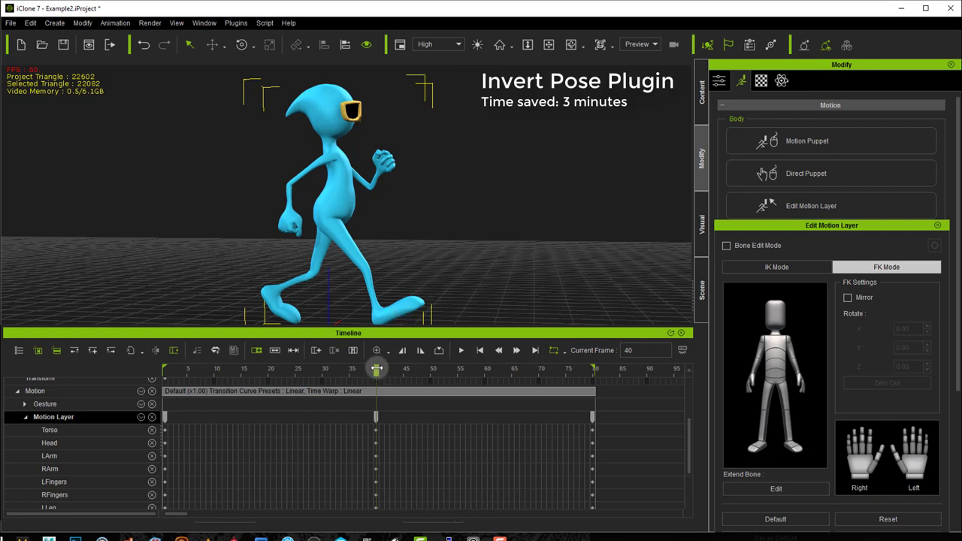
Step: Compare the pose at frame 20 with the passing pose in the walk cycle reference and add a motion layer key there
left_click_drag(375, 369, 267, 370)
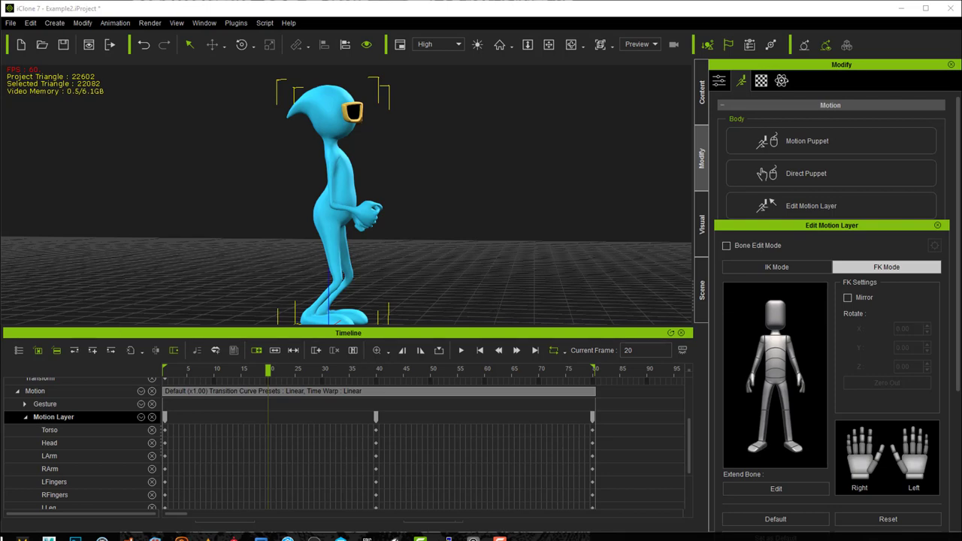
key("alt+Tab")
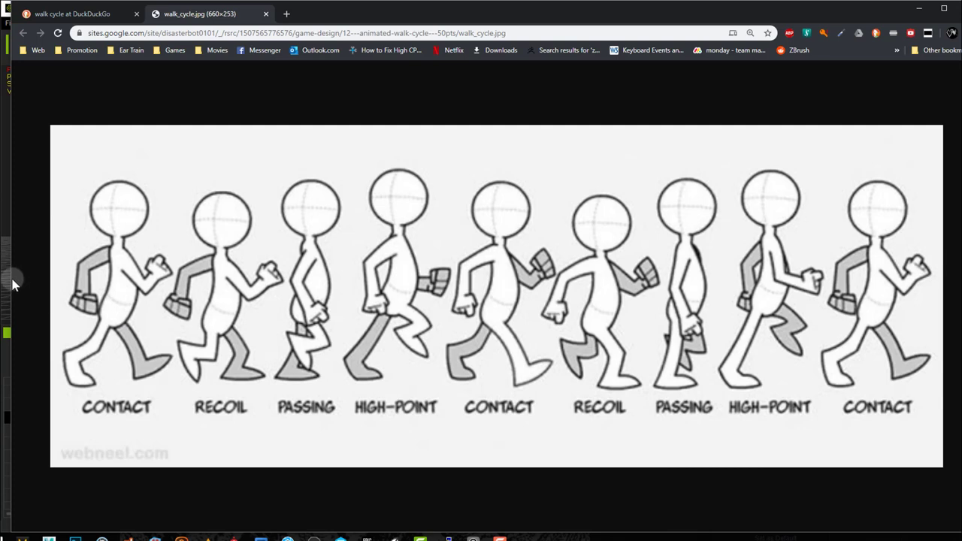
key("alt+Tab")
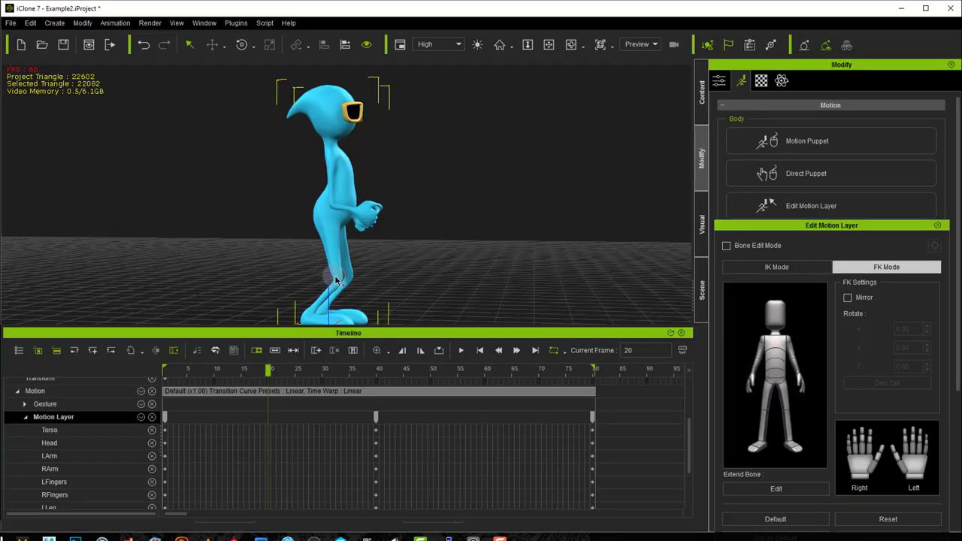
key("alt+Tab")
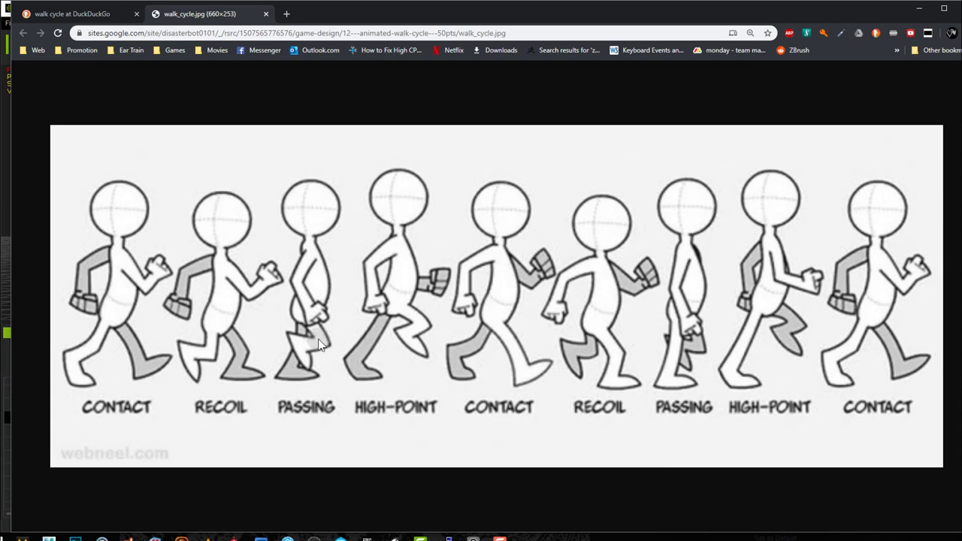
key("alt+Tab")
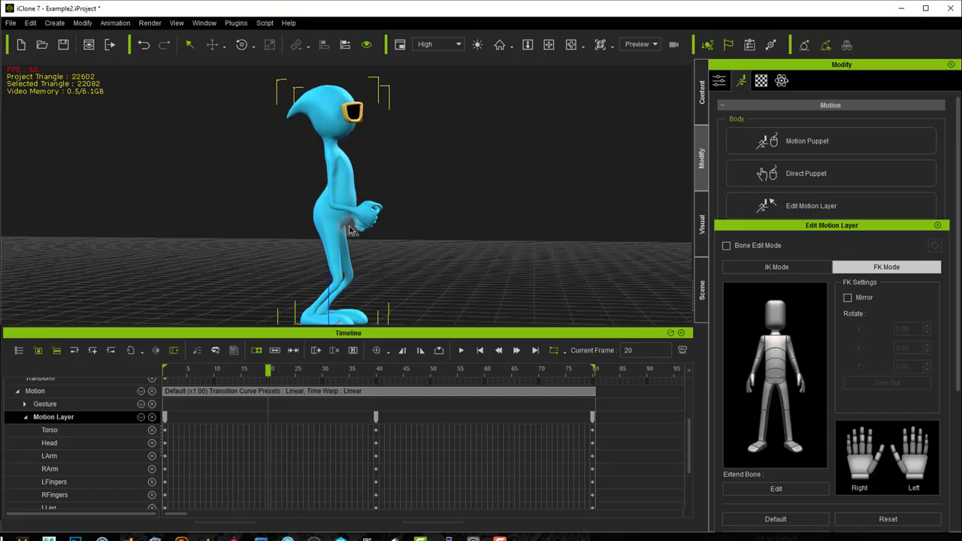
left_click(404, 250)
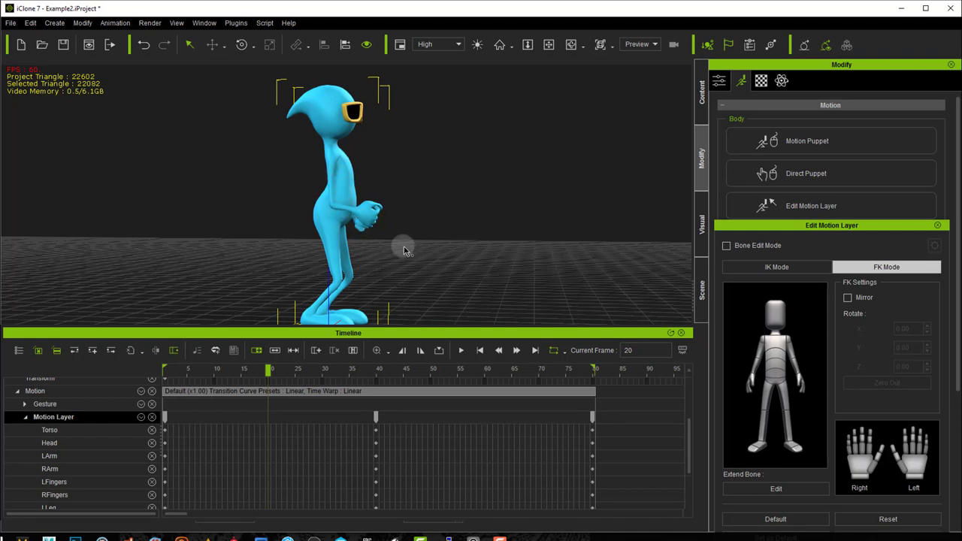
left_click(350, 253)
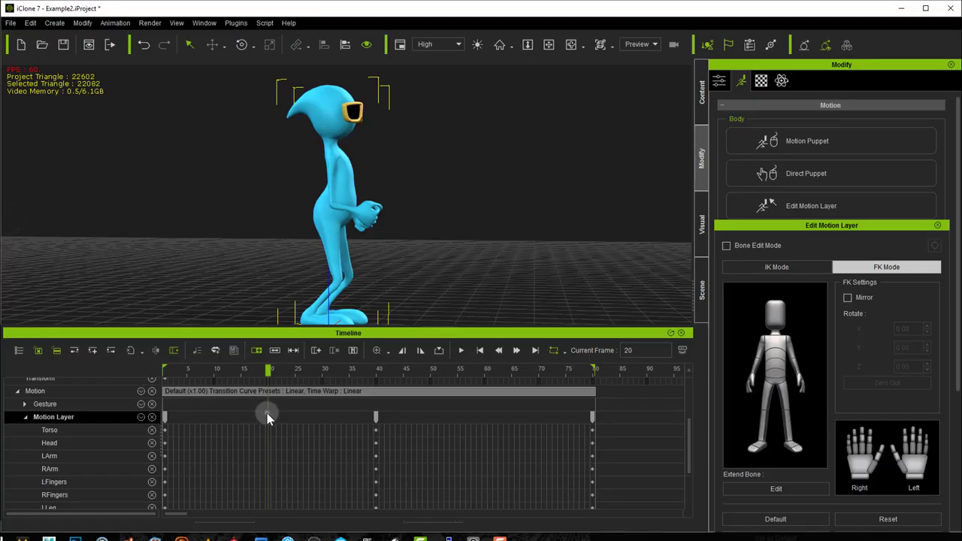
left_click(267, 412)
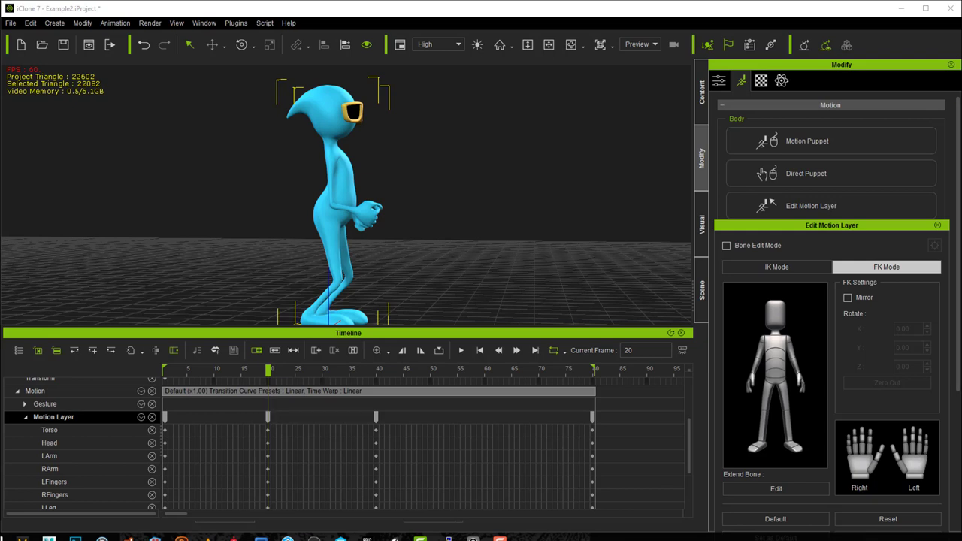
Step: At frame 20, rotate the right upper arm to about X -4.57, Y -20.18, Z -4.35 and the right forearm to about X 24.74, Y -6.31, Z 1.77
left_click(758, 368)
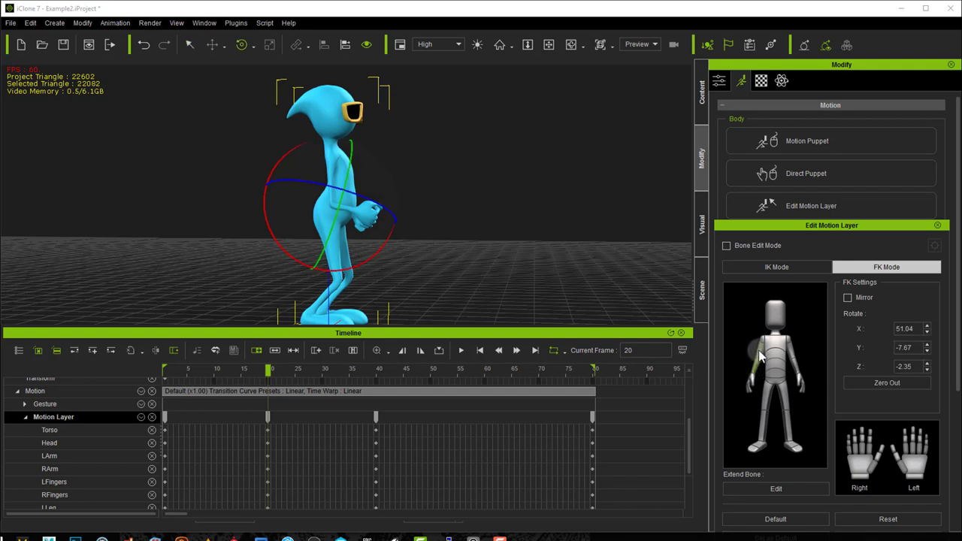
left_click(759, 349)
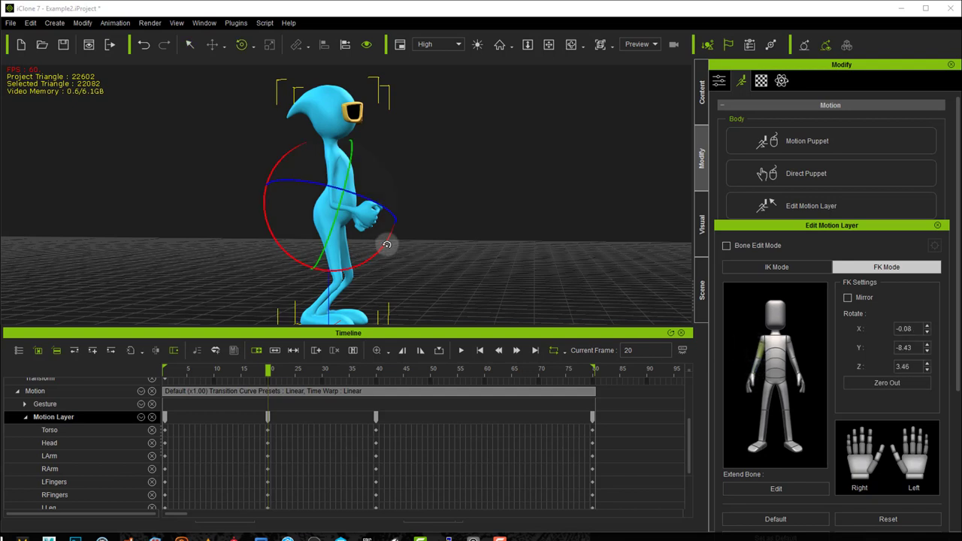
left_click_drag(391, 243, 377, 247)
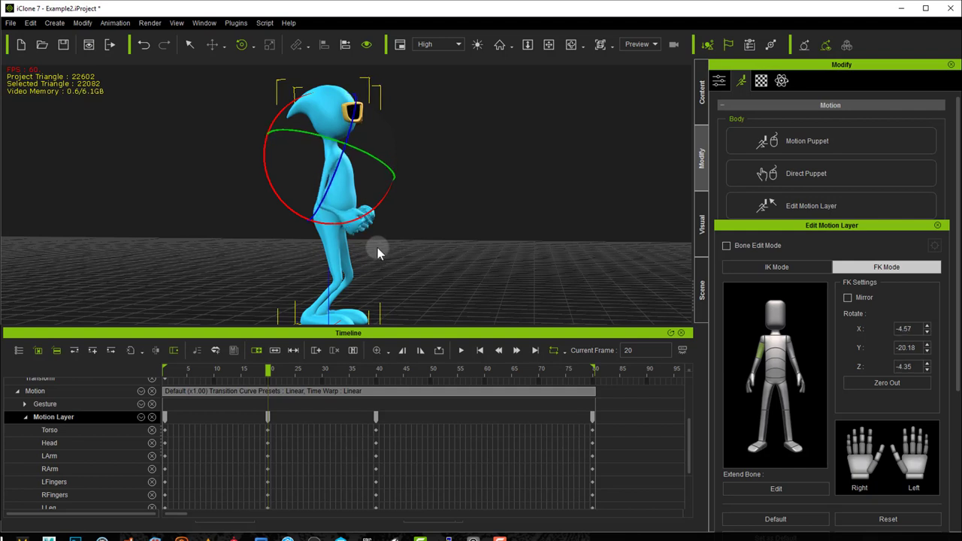
left_click(753, 365)
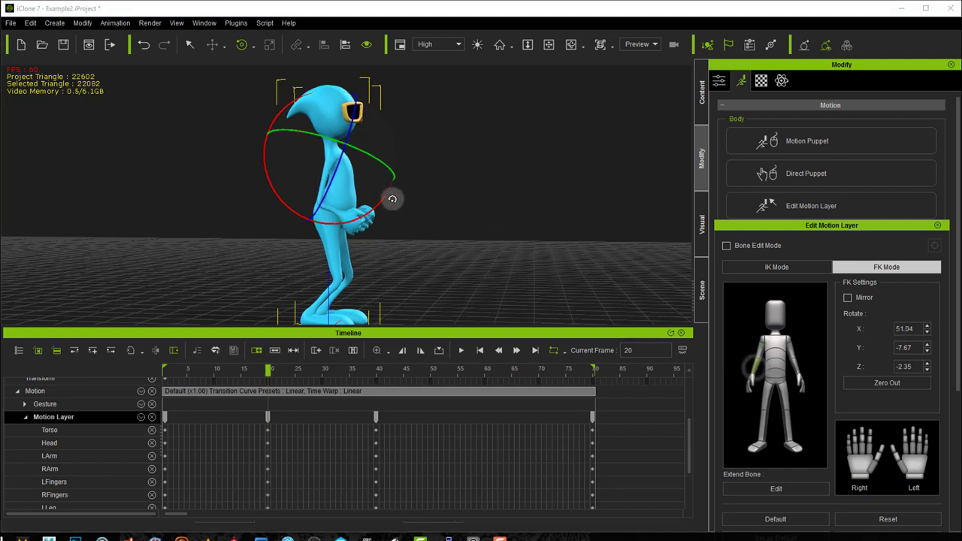
left_click_drag(380, 197, 374, 210)
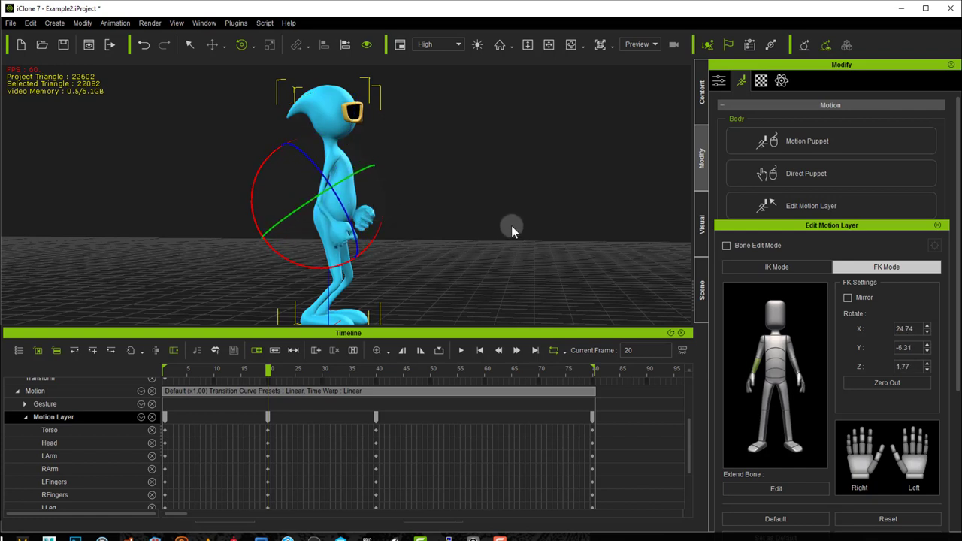
Step: Straighten the left forearm to about X -17.35, Y 1.49, Z -6.52 and rotate the left upper arm to about X 0.59, Y 9.45, Z 1.96
left_click(796, 366)
left_click(798, 369)
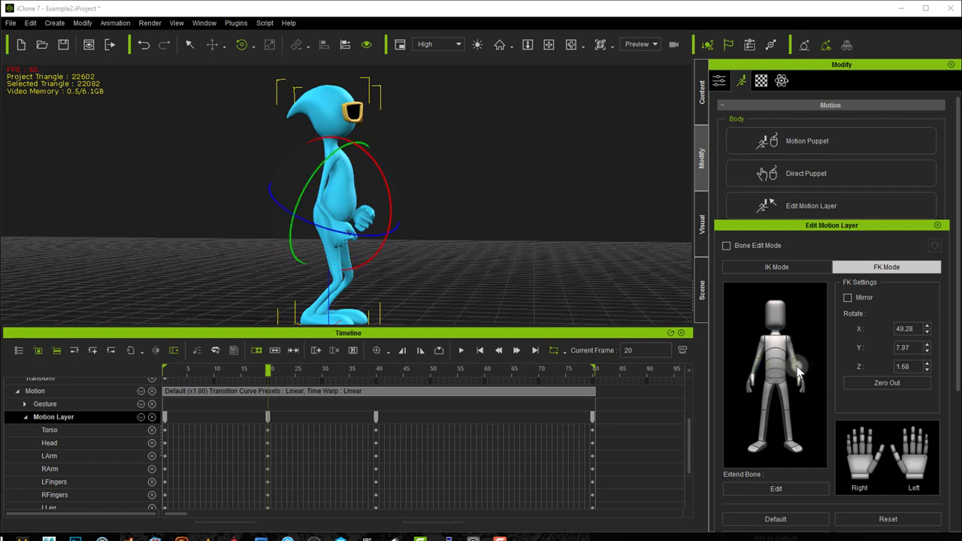
left_click_drag(387, 178, 393, 216)
right_click_drag(498, 224, 150, 214)
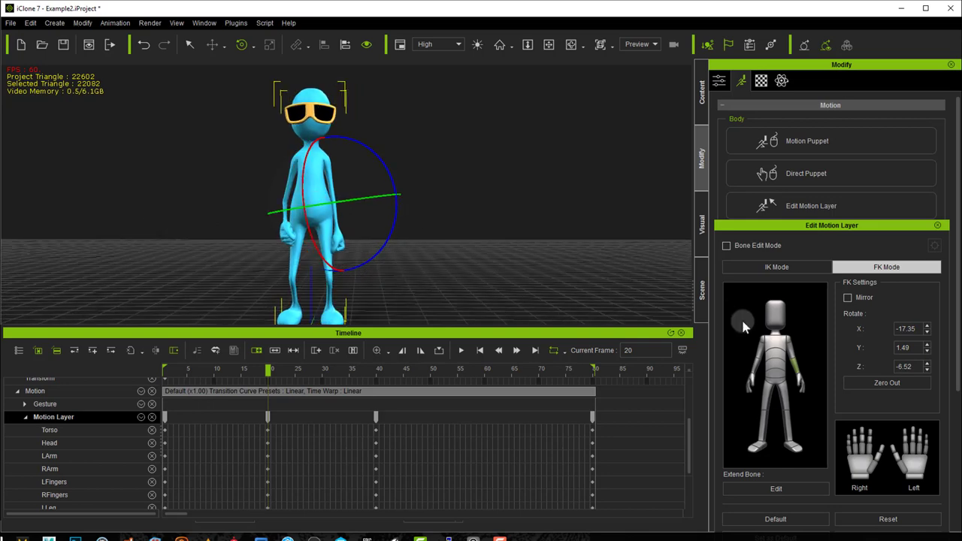
left_click(794, 351)
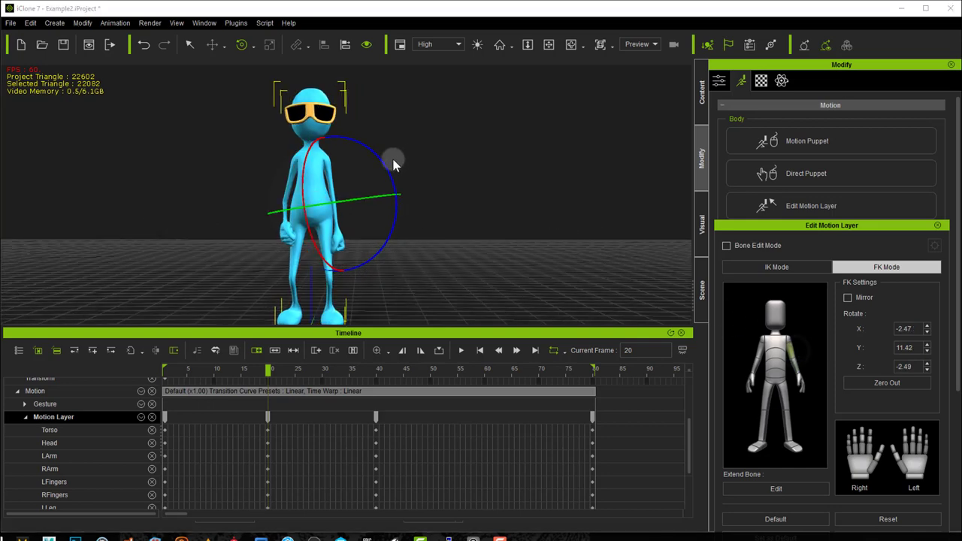
left_click_drag(391, 157, 386, 183)
right_click_drag(405, 243, 451, 245)
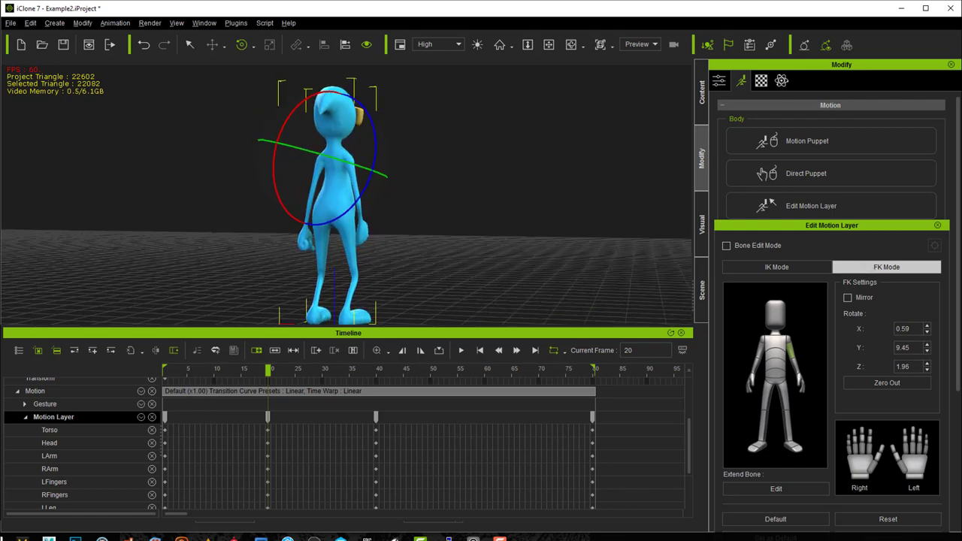
Step: Refine the right upper arm's rotation at frame 20 to about X -6.44, Y -14.54, Z -10.39
left_click(762, 350)
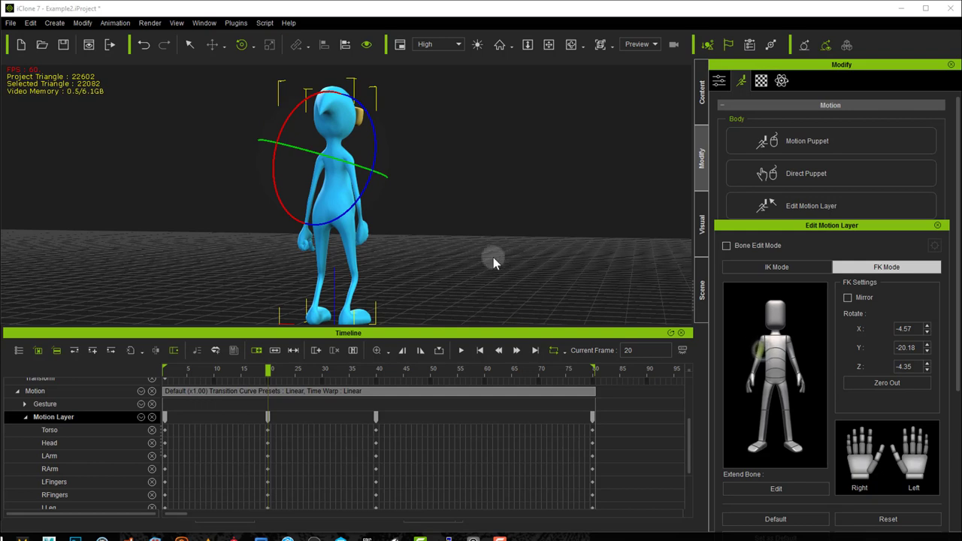
left_click(757, 350)
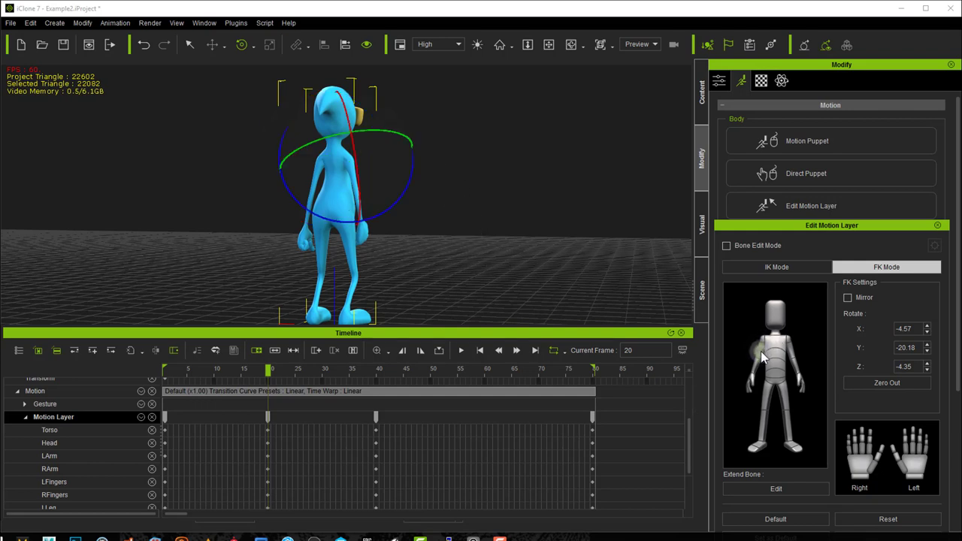
left_click_drag(401, 193, 401, 188)
right_click_drag(429, 225, 478, 226)
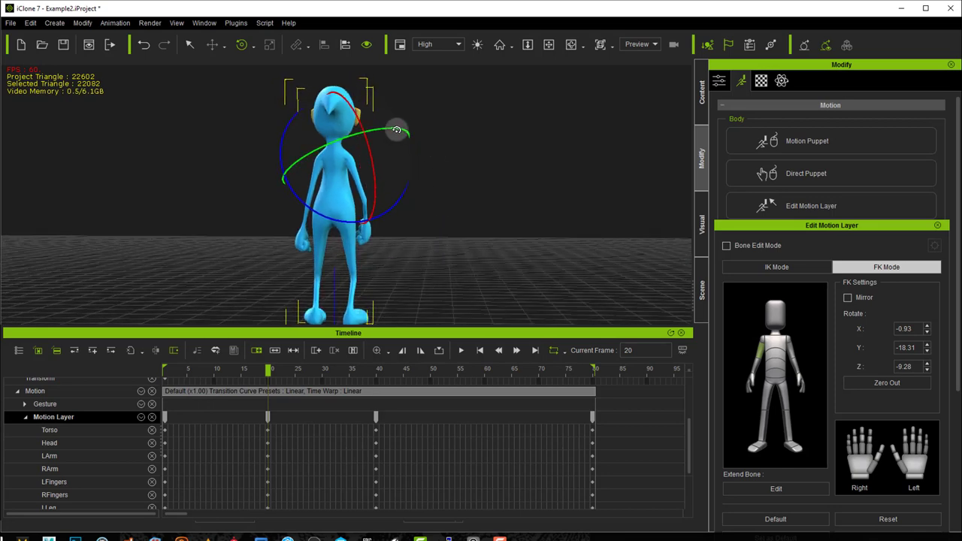
left_click_drag(393, 127, 402, 142)
right_click_drag(401, 142, 159, 273)
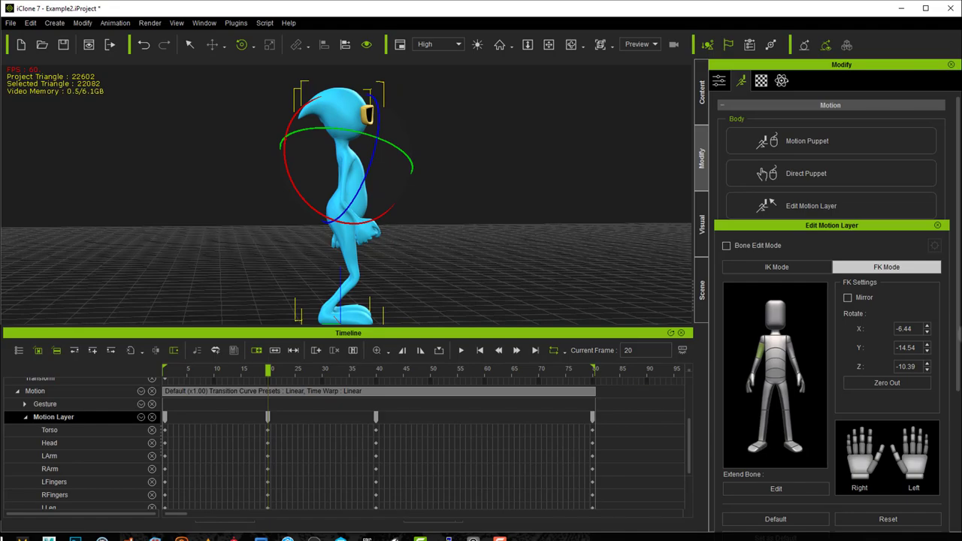
Step: Check the adjusted frame 20 pose against the legs of the passing pose in the walk cycle reference image
key("alt+Tab")
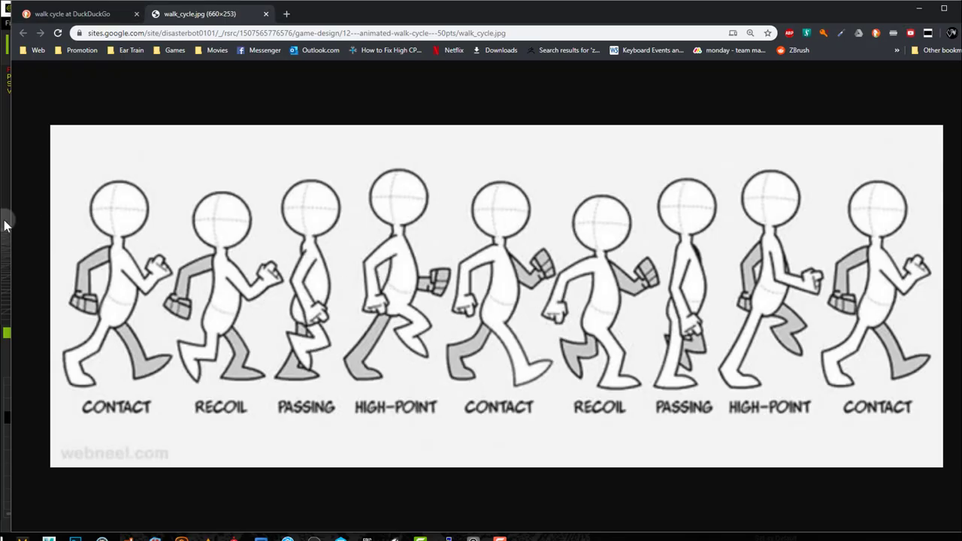
key("alt+Tab")
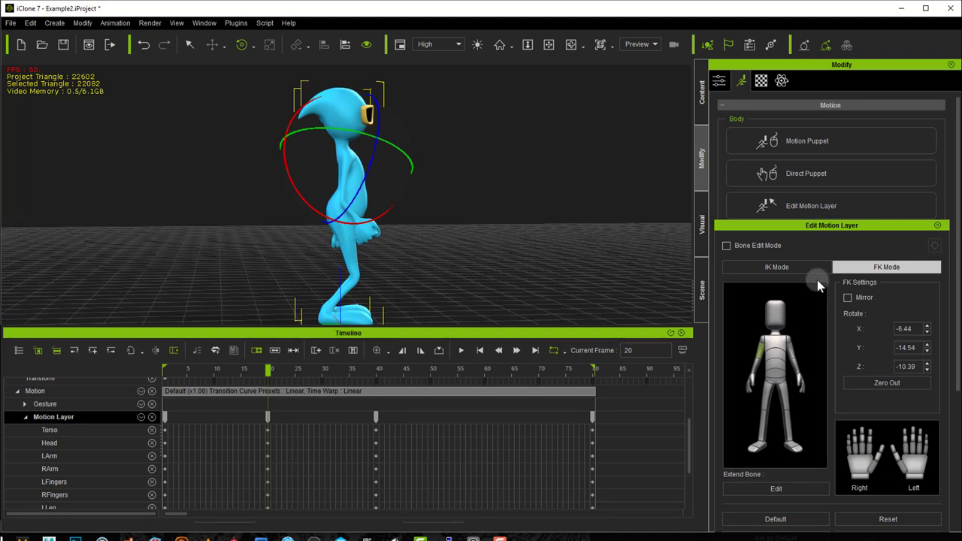
key("alt+Tab")
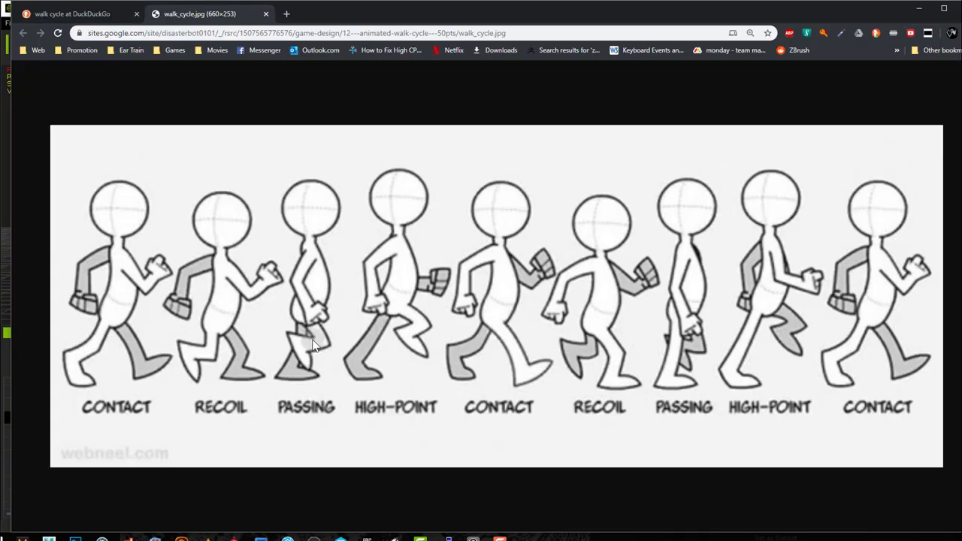
Step: In iClone, rotate the right thigh at frame 20 to about X -7.83, Y -2.72, Z -2.39 and lift the right foot off the ground with IK
key("alt+Tab")
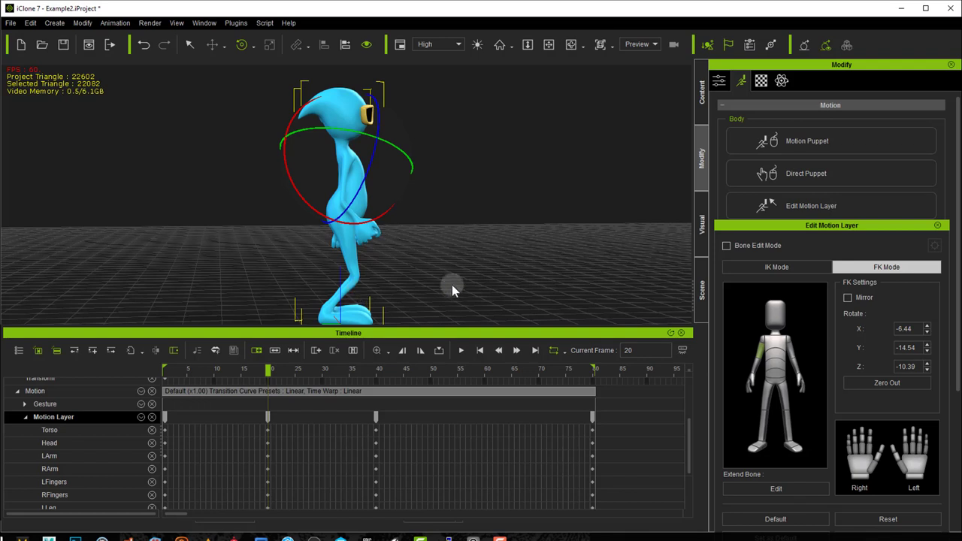
left_click(781, 392)
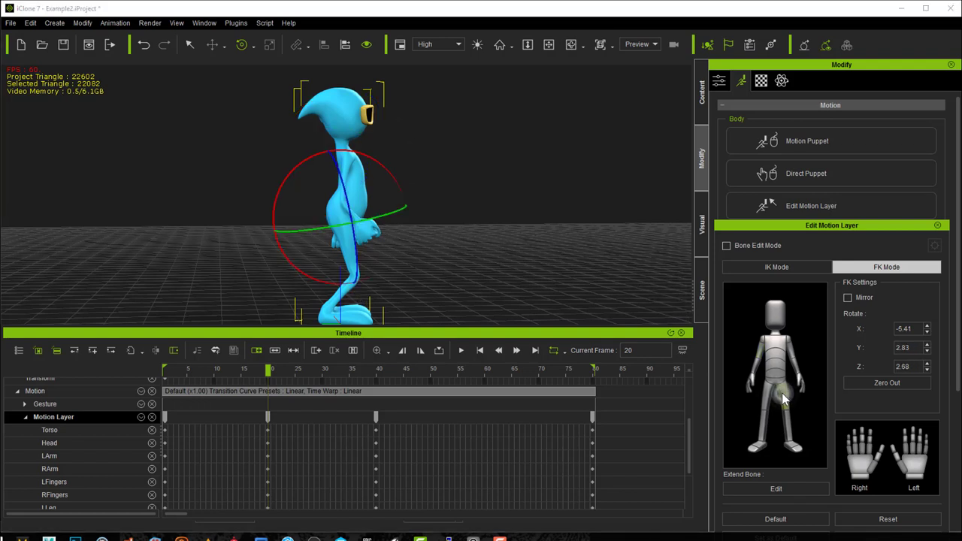
left_click(768, 396)
left_click_drag(394, 244, 393, 236)
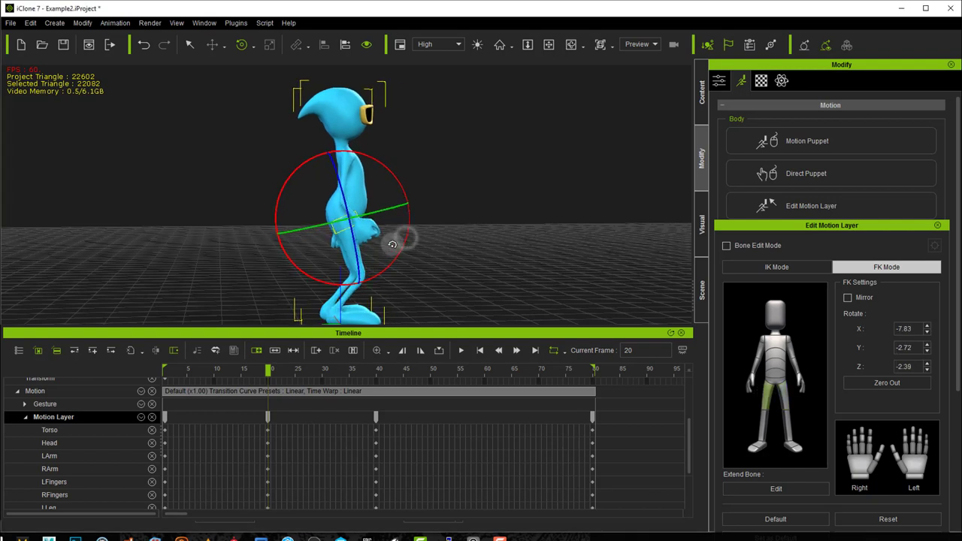
left_click(811, 277)
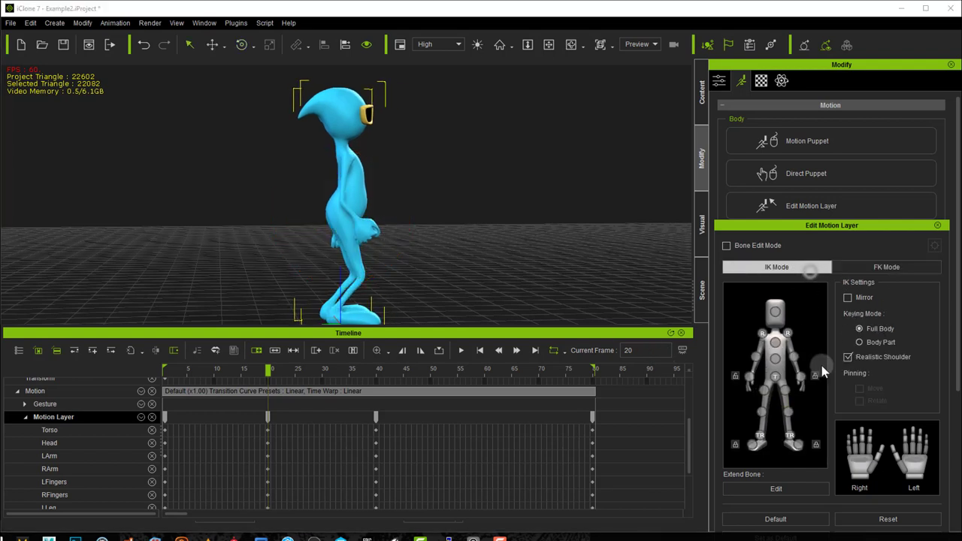
left_click(764, 439)
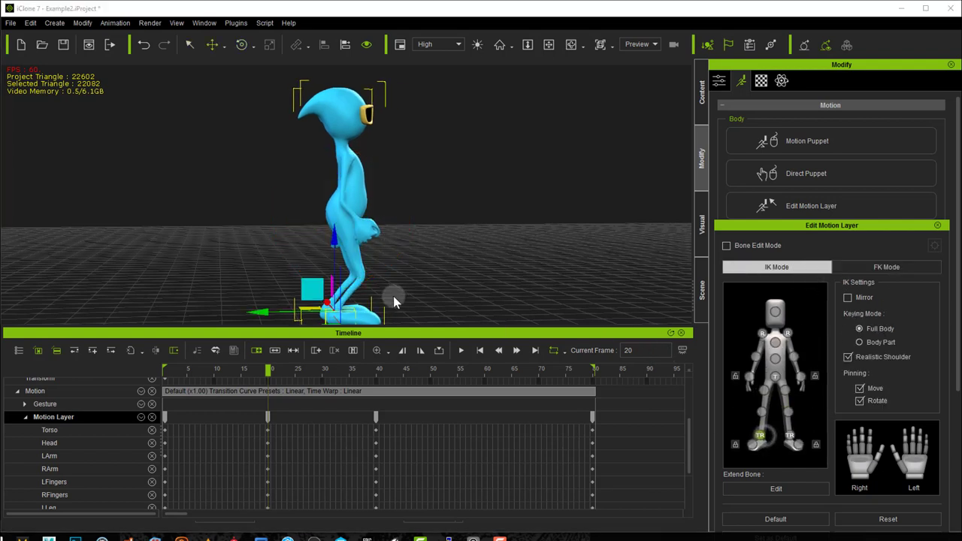
left_click_drag(331, 248, 330, 209)
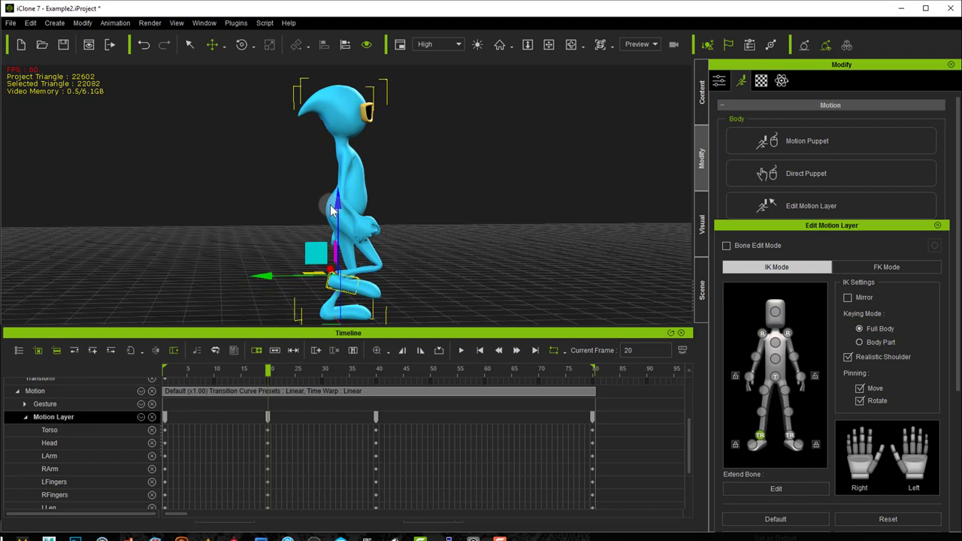
Step: Rotate the right foot toe-down in FK mode to about X 0.81, Y -5.34, Z -1.19
left_click(856, 272)
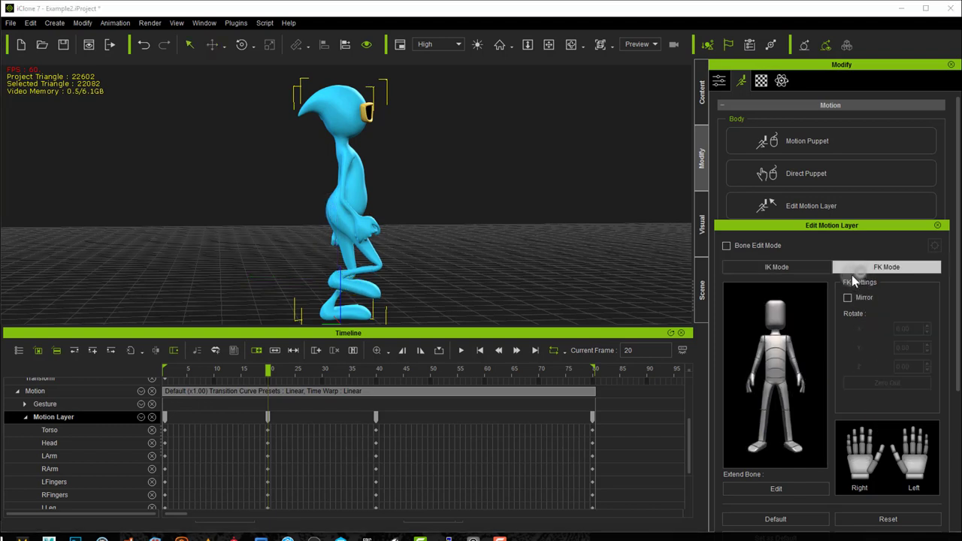
left_click(764, 446)
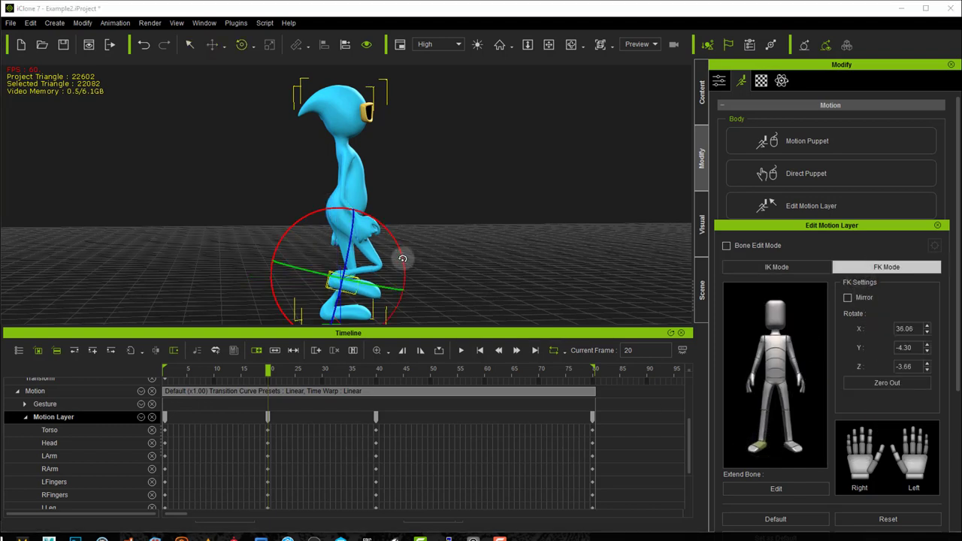
mouse_move(398, 271)
left_mouse_down()
mouse_move(397, 284)
mouse_move(396, 278)
left_mouse_up()
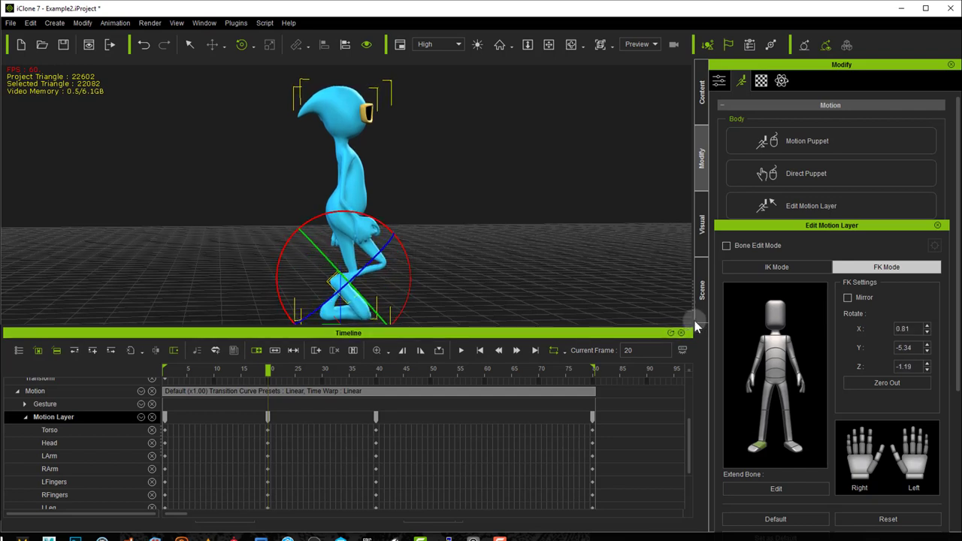
Step: Shift the right foot slightly backward and up with IK, then rotate it in FK mode to about X 3.44, Y -6.14, Z -1.24
right_click_drag(523, 259, 495, 247)
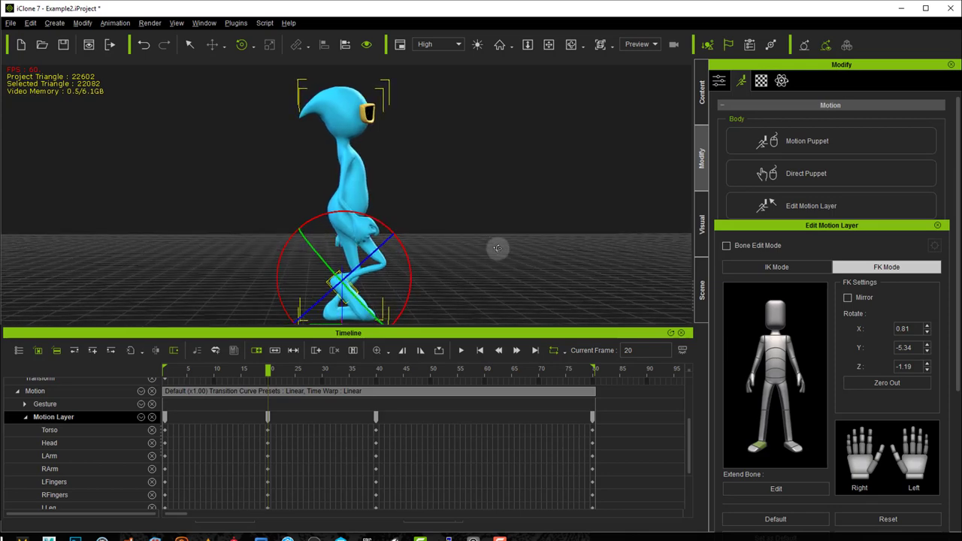
left_click(789, 267)
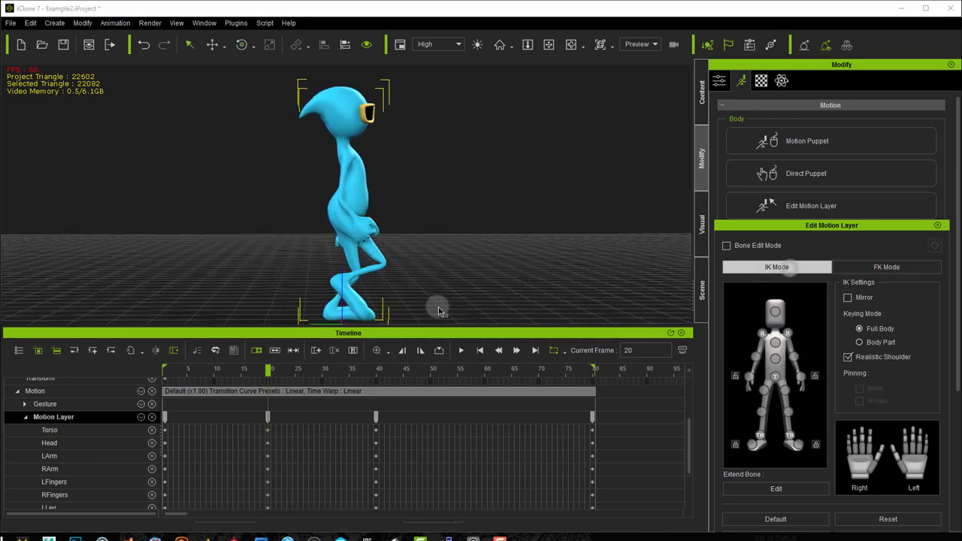
left_click(759, 441)
left_click_drag(270, 275, 311, 256)
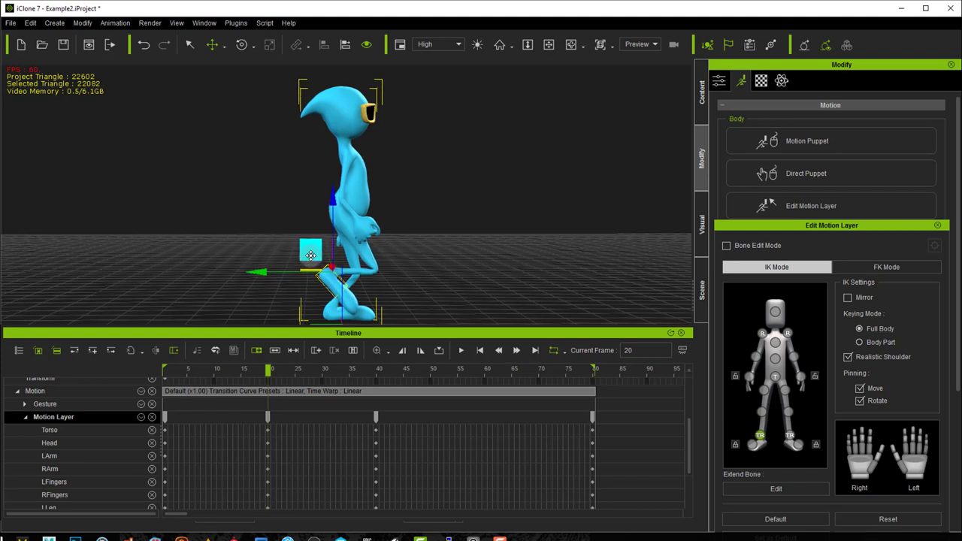
left_click(853, 265)
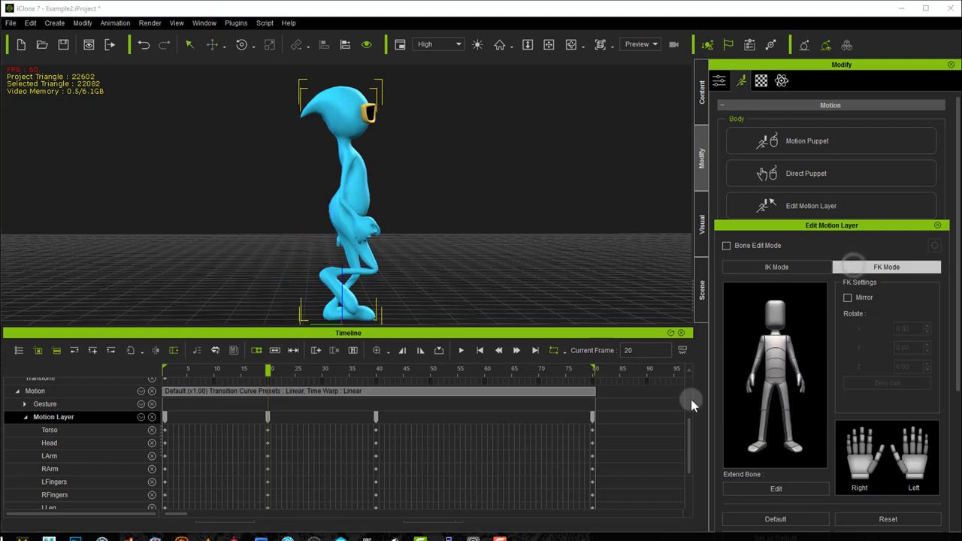
left_click(764, 445)
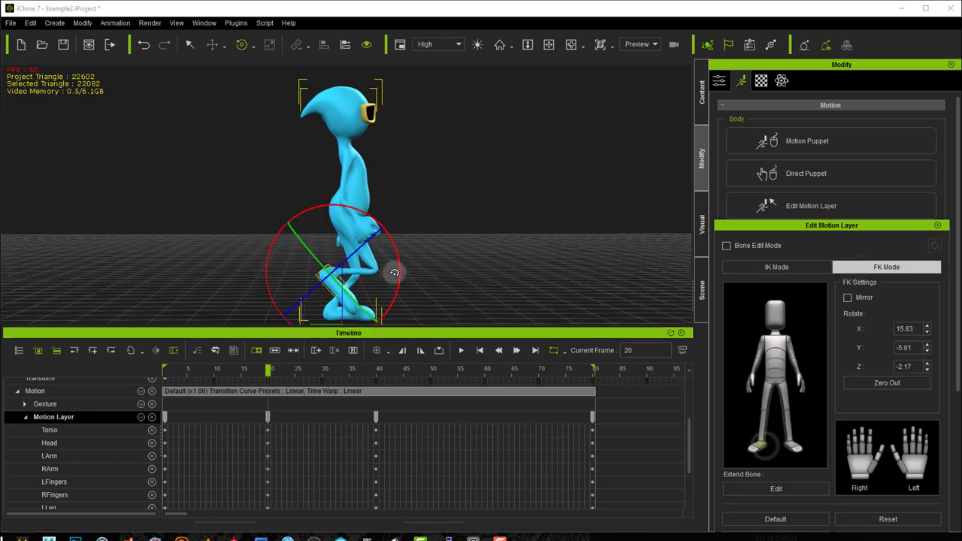
left_click_drag(398, 277, 394, 282)
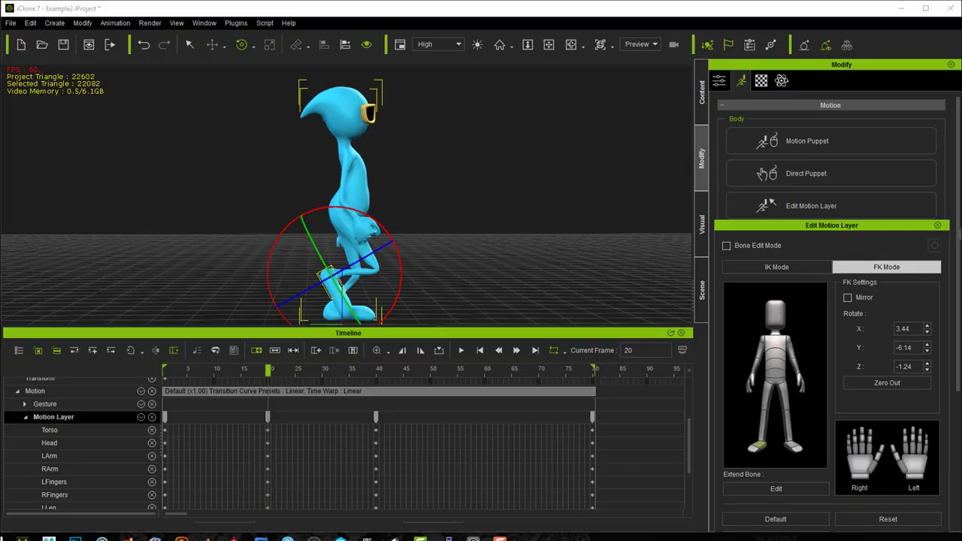
Step: Check the standing leg in the reference image's passing pose and move the left foot slightly backward with IK to match it
key("alt+Tab")
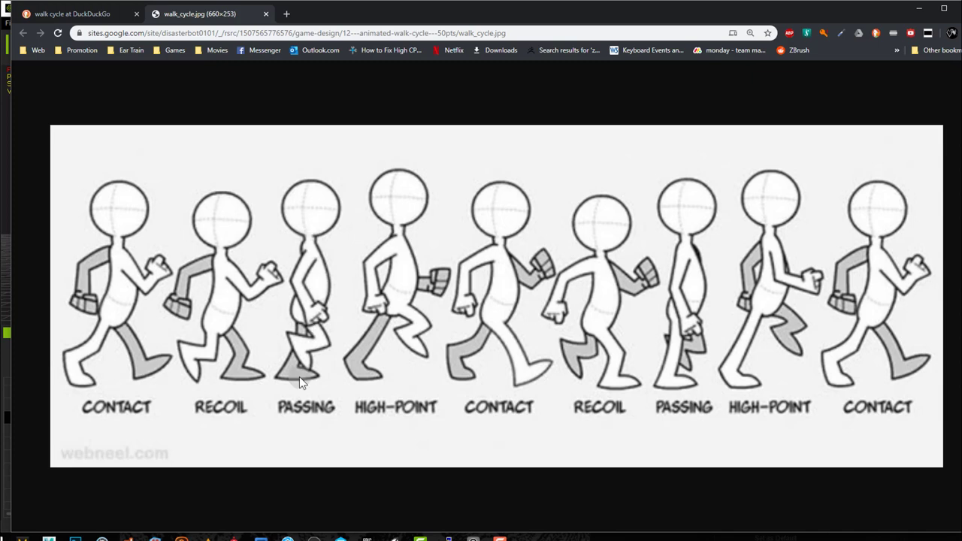
left_click(7, 293)
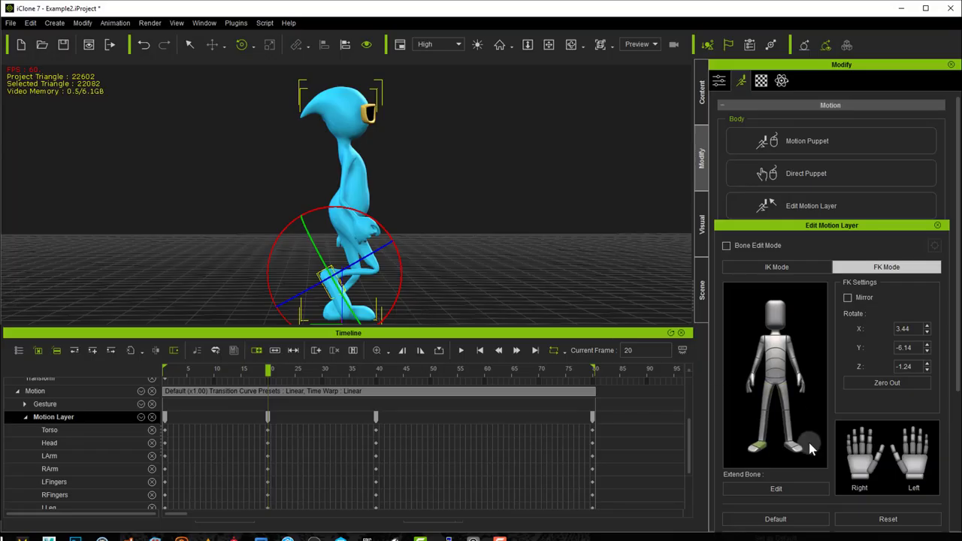
left_click(802, 266)
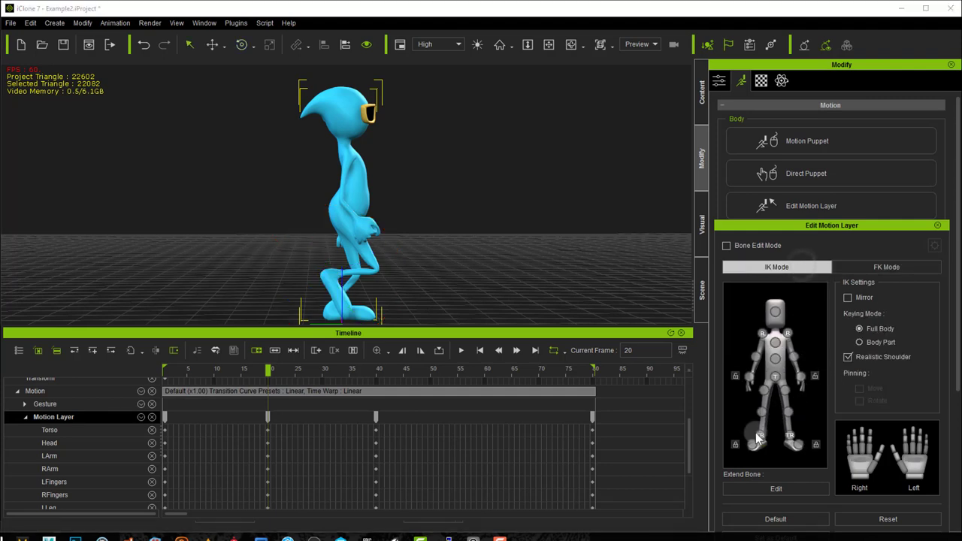
left_click(790, 435)
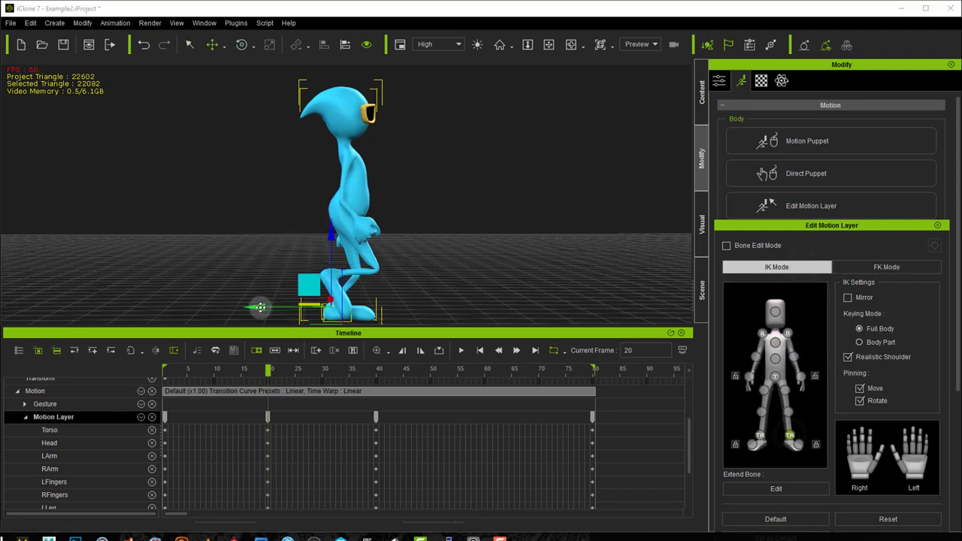
left_click_drag(260, 307, 251, 307)
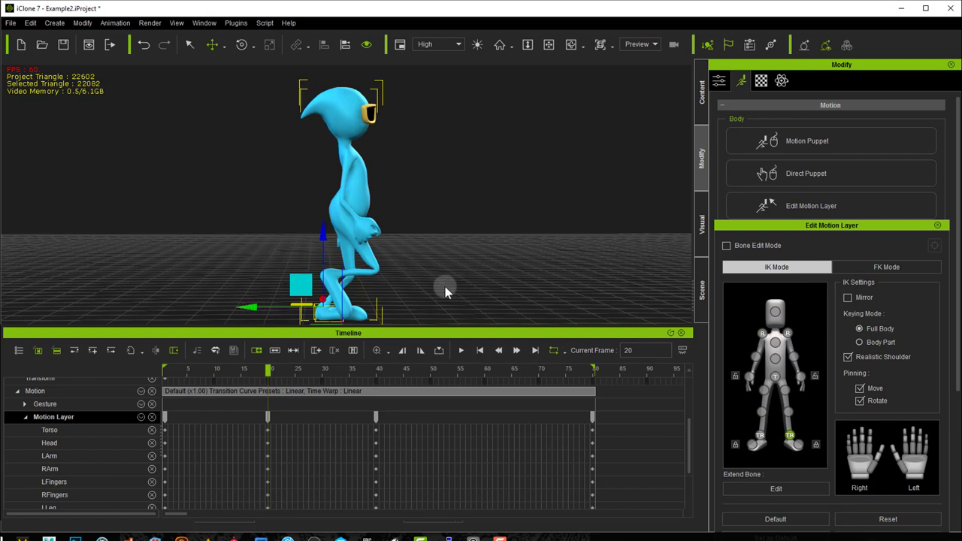
Step: Compare the frame 20 pose with the reference image, then copy its Motion Layer key to frame 60
left_click(267, 416)
key("alt+Tab")
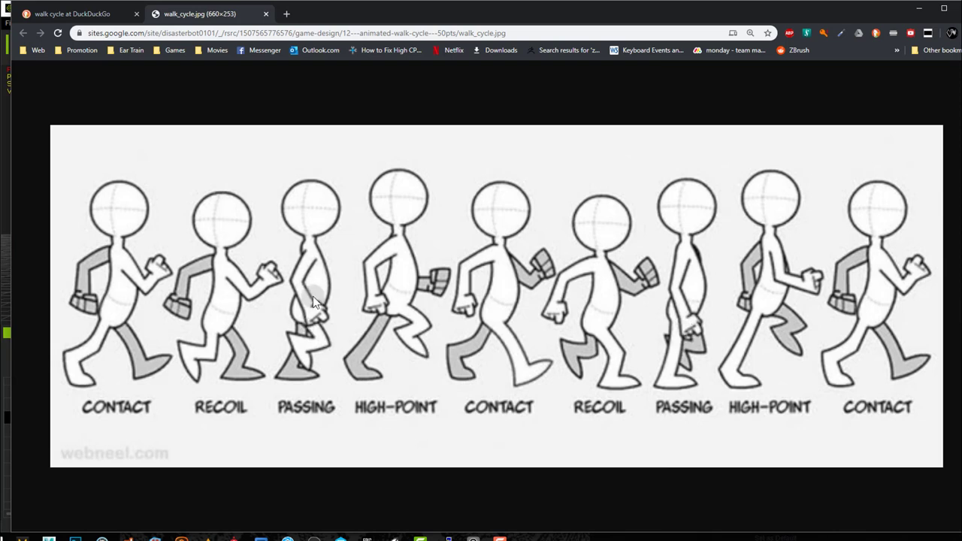
left_click(4, 274)
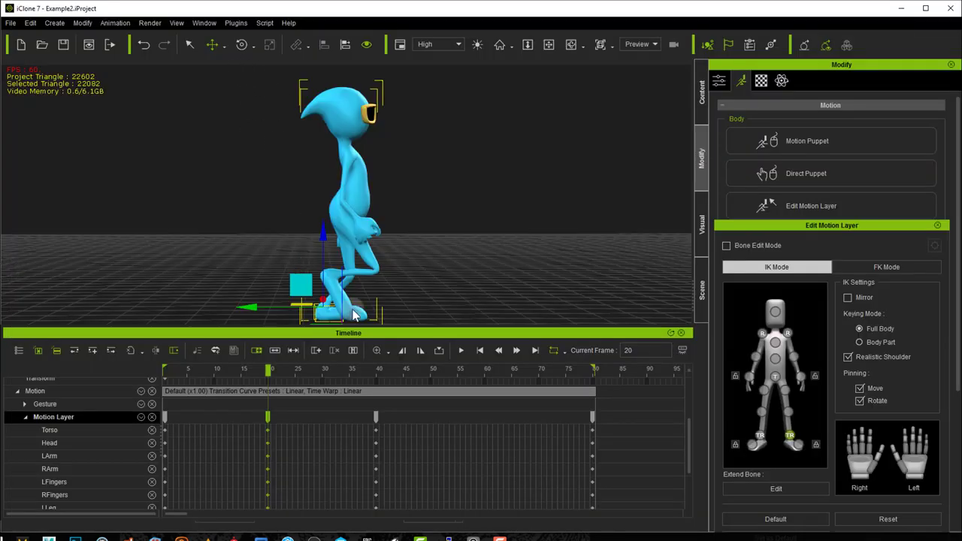
left_click(267, 416)
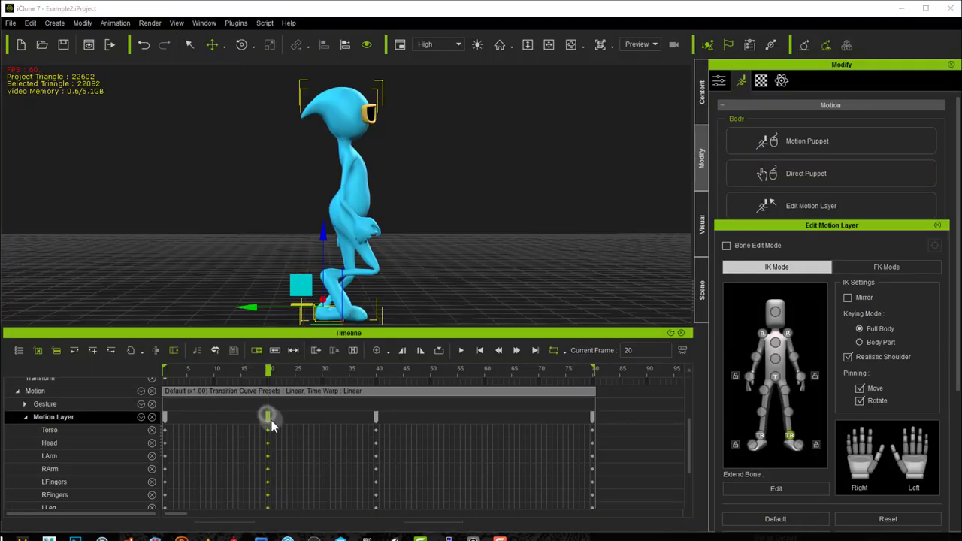
right_click(269, 417)
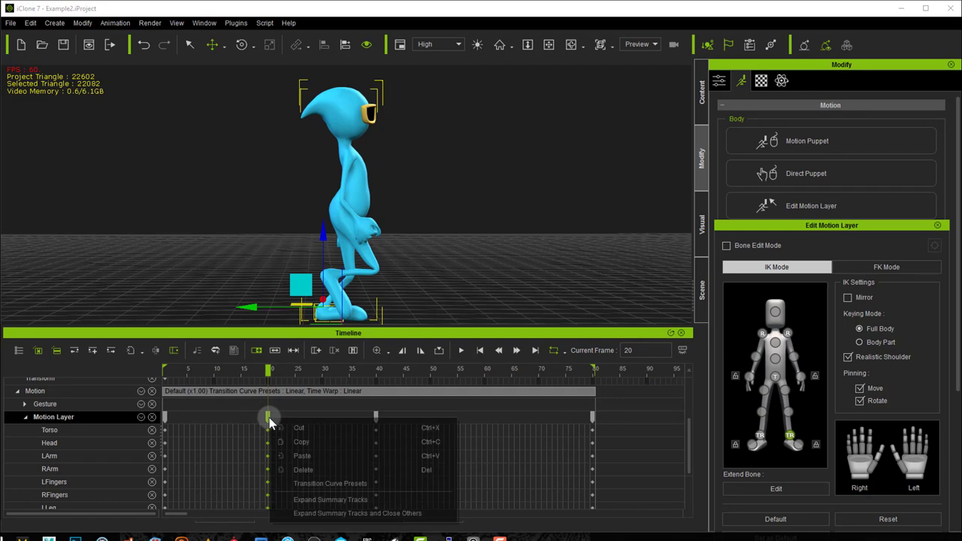
left_click(309, 442)
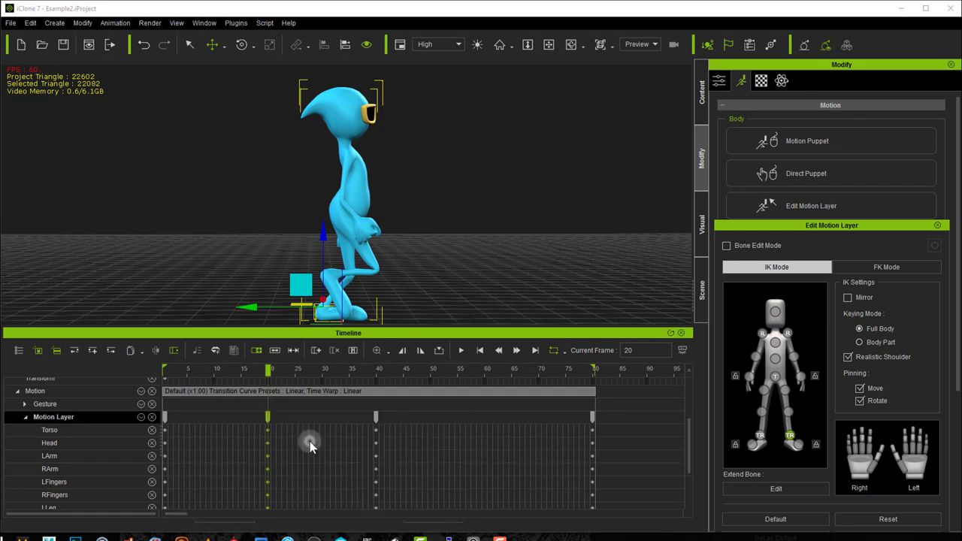
left_click(484, 420)
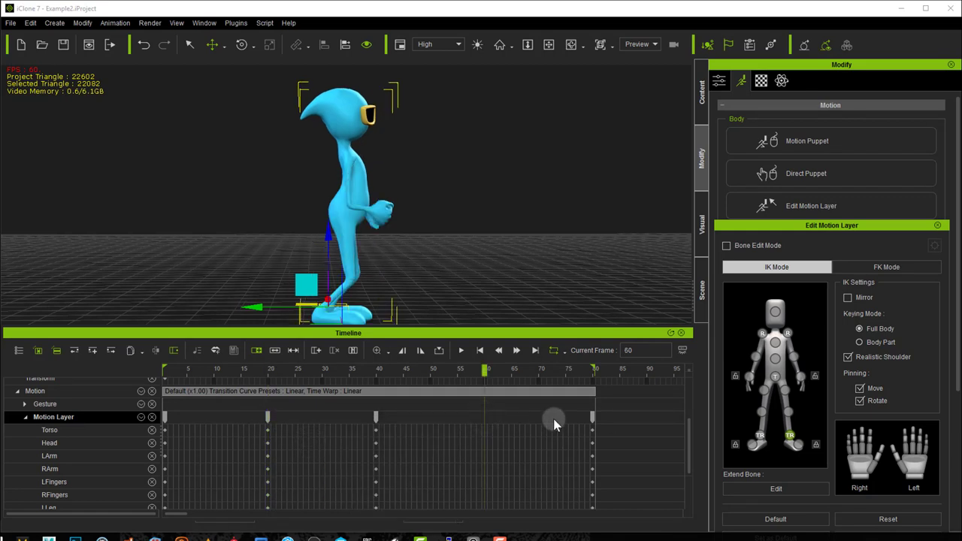
right_click(484, 417)
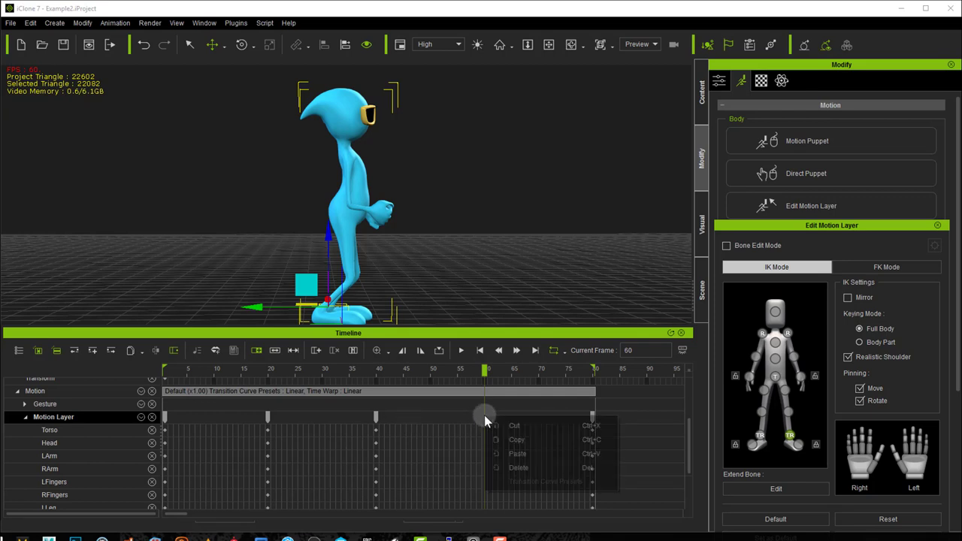
left_click(516, 454)
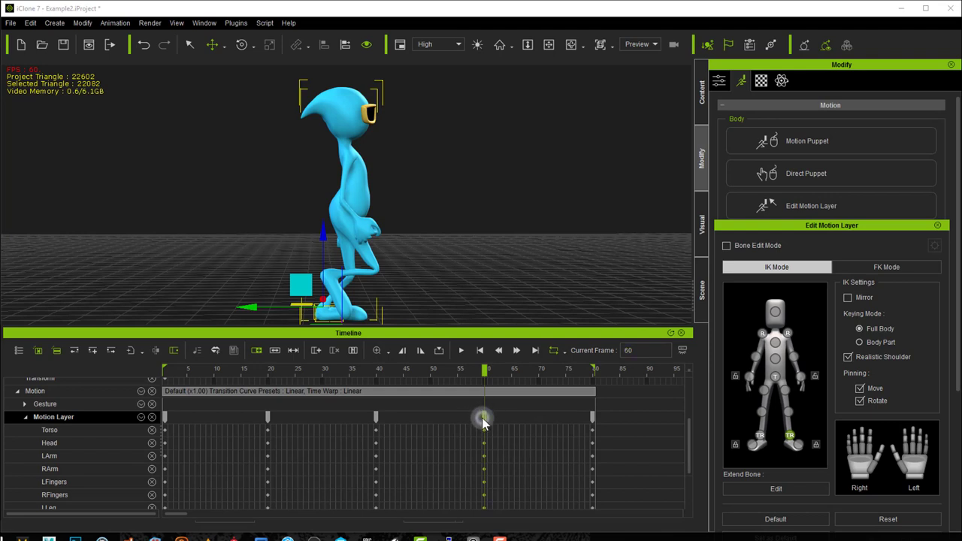
Step: Mirror the pasted passing pose at frame 60 with the Invert Pose plugin and scrub back to frame 40 to review the motion
left_click(236, 23)
mouse_move(251, 79)
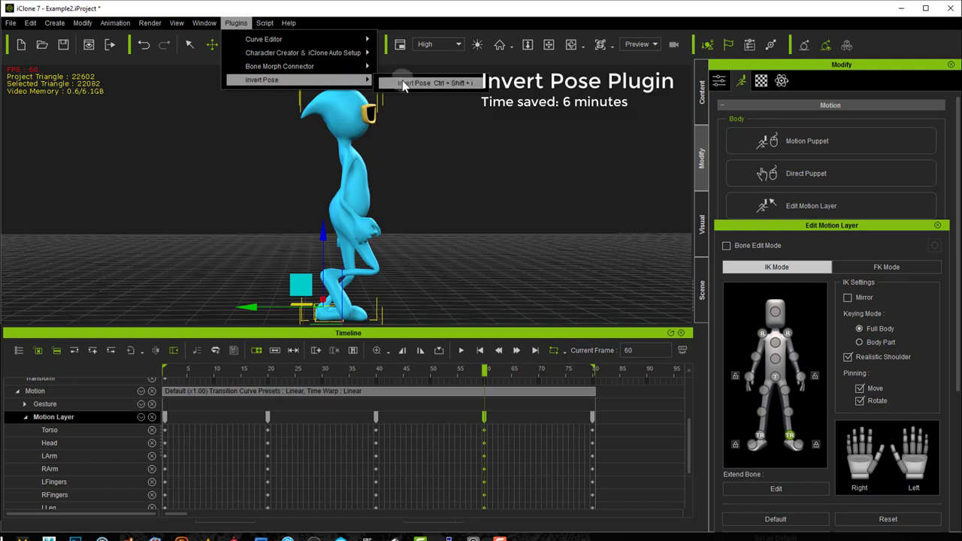
left_click(403, 84)
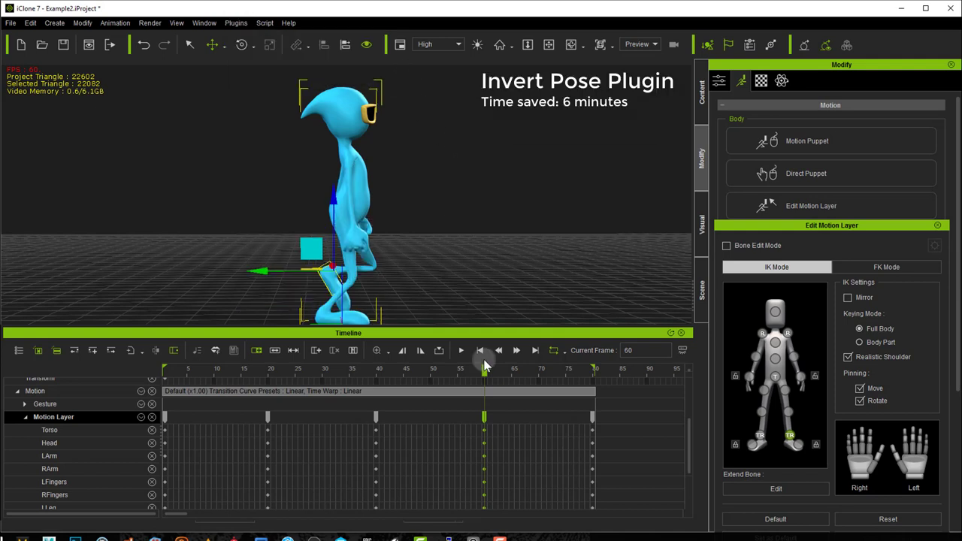
left_click_drag(484, 368, 376, 372)
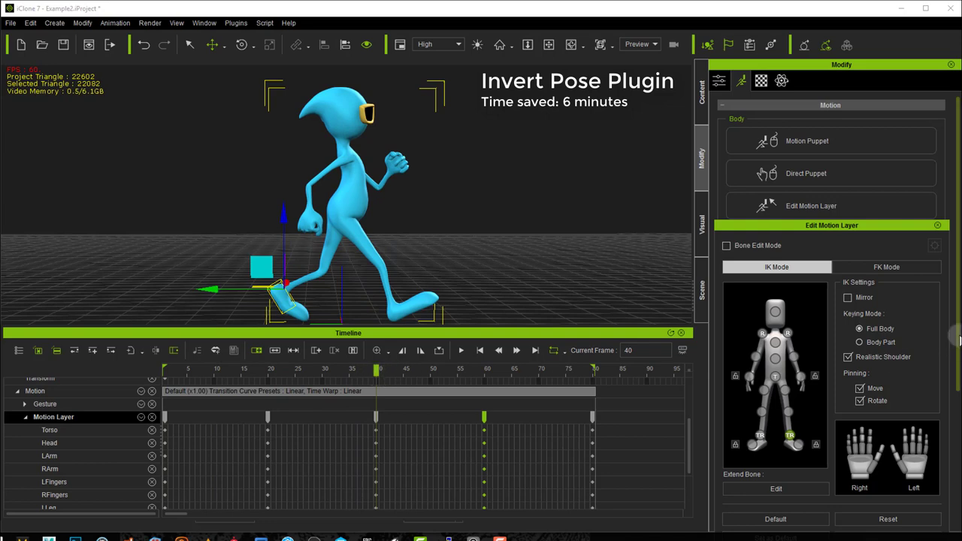
Step: Compare the motion with the recoil pose in the reference image and add a Motion Layer key at frame 10
key("alt+Tab")
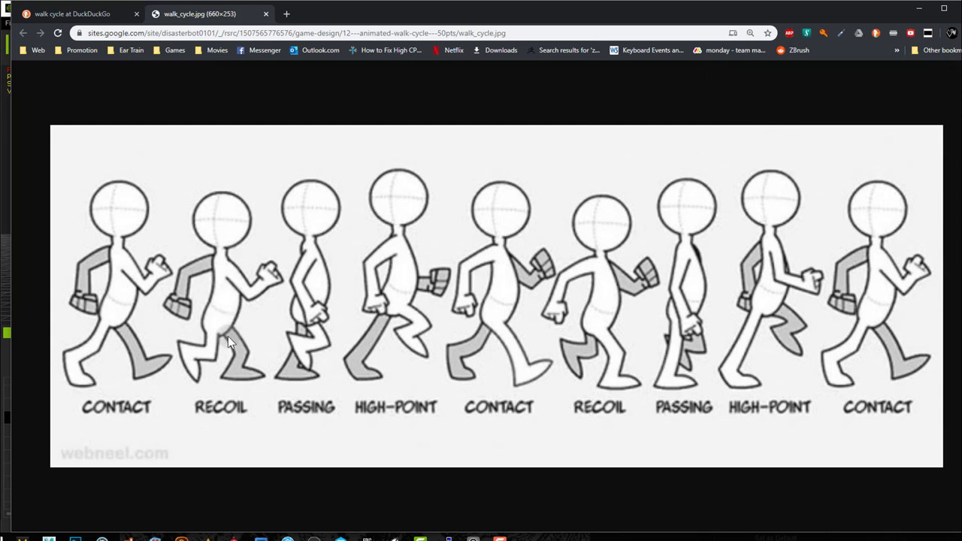
left_click(5, 259)
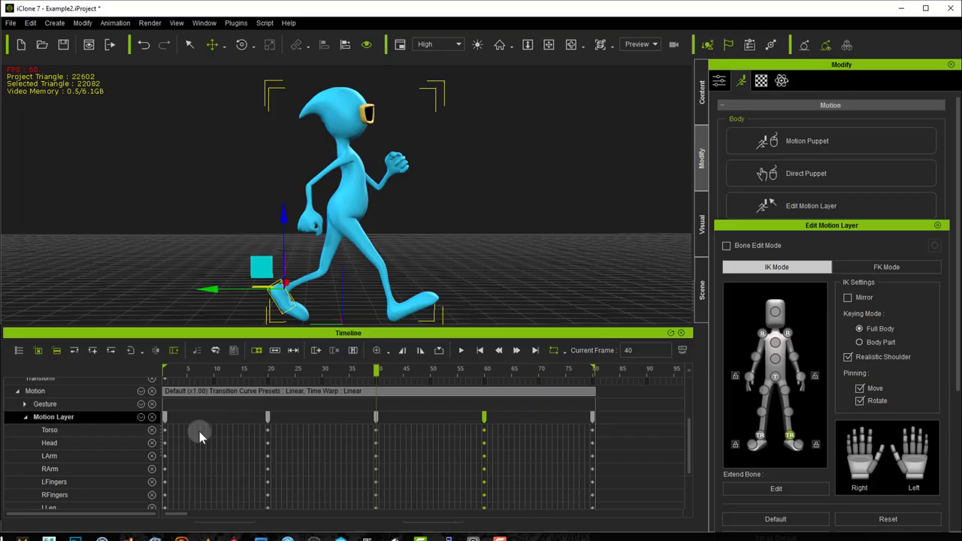
left_click(213, 369)
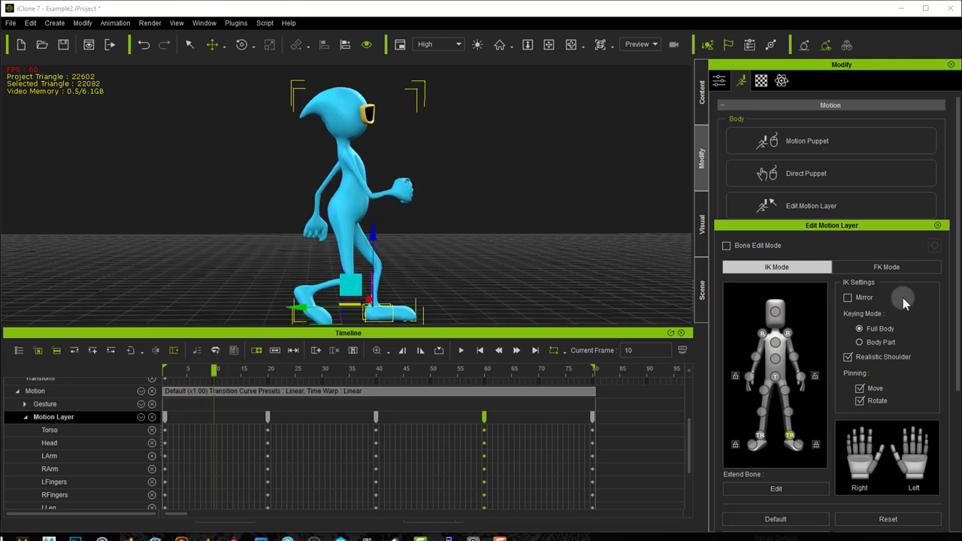
key("alt+Tab")
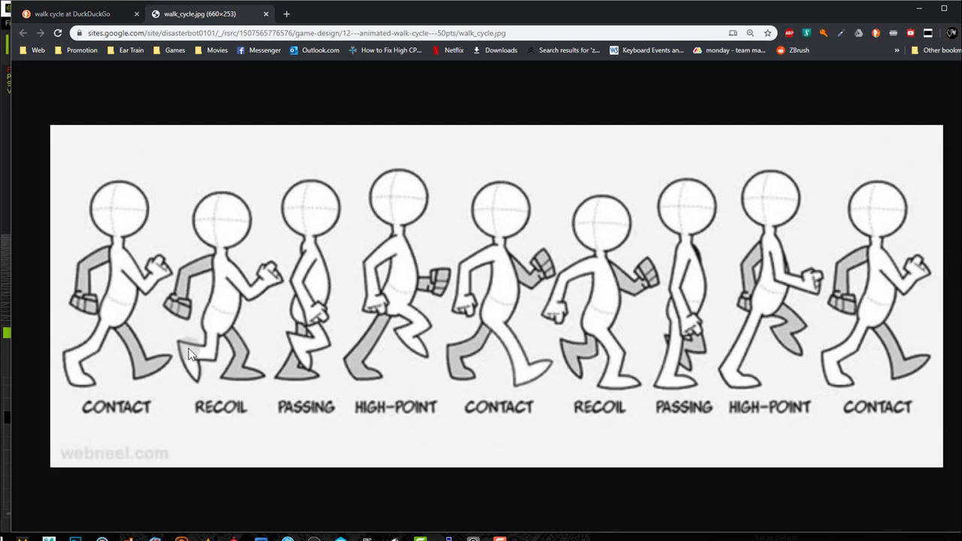
key("alt+Tab")
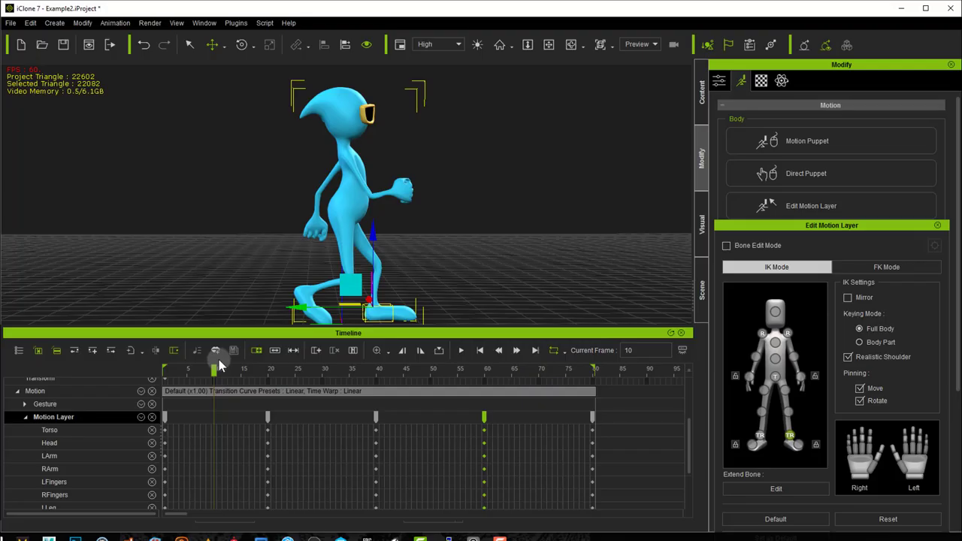
left_click(213, 415)
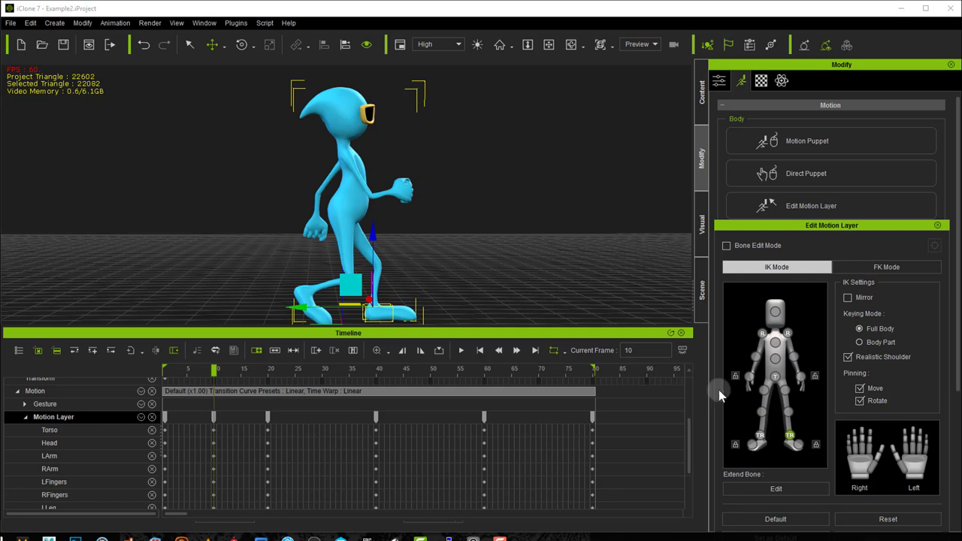
Step: Lower the hips slightly and raise the trailing right foot with IK to form the recoil pose at frame 10
left_click(776, 378)
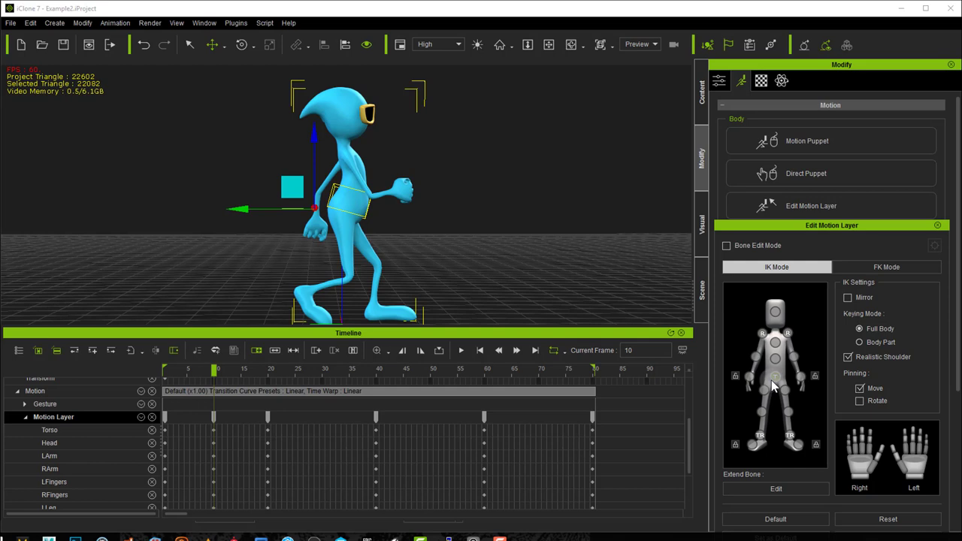
left_click_drag(311, 135, 310, 148)
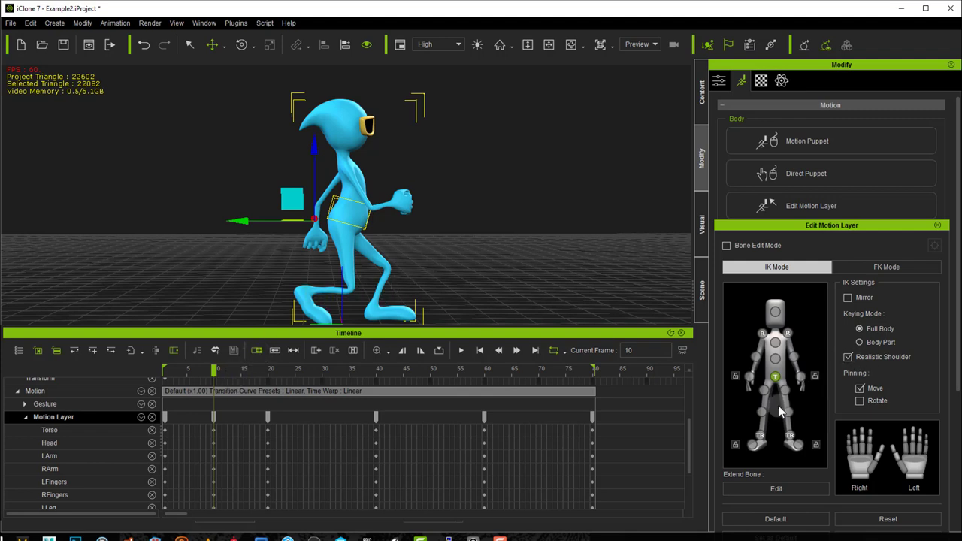
left_click(759, 435)
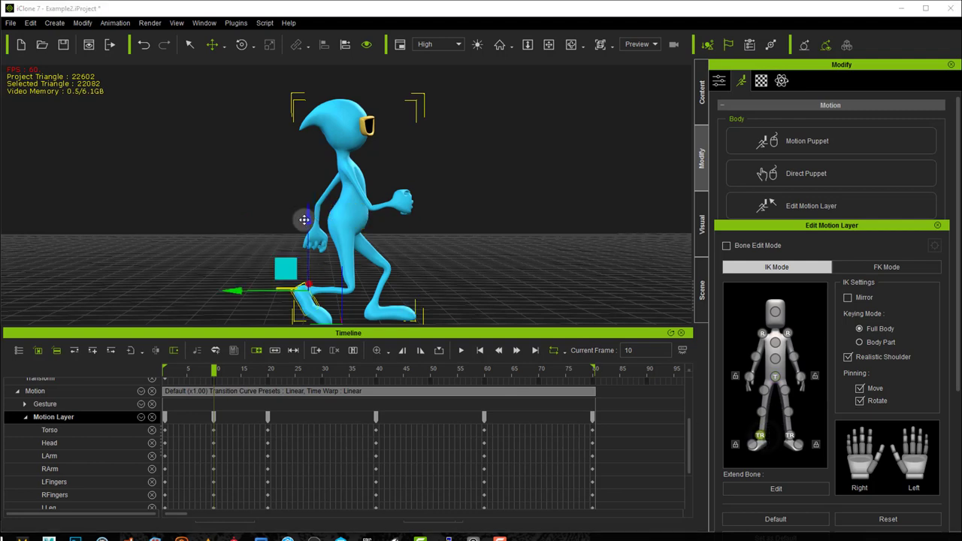
left_click_drag(310, 218, 309, 201)
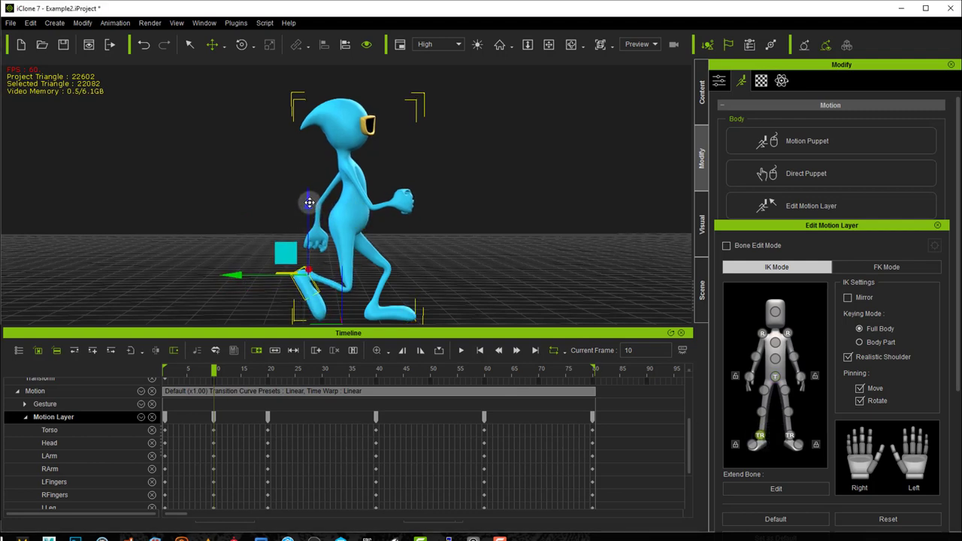
Step: Rotate the right foot in FK mode so its toes point more steeply down, then raise the hips slightly with IK
left_click(869, 266)
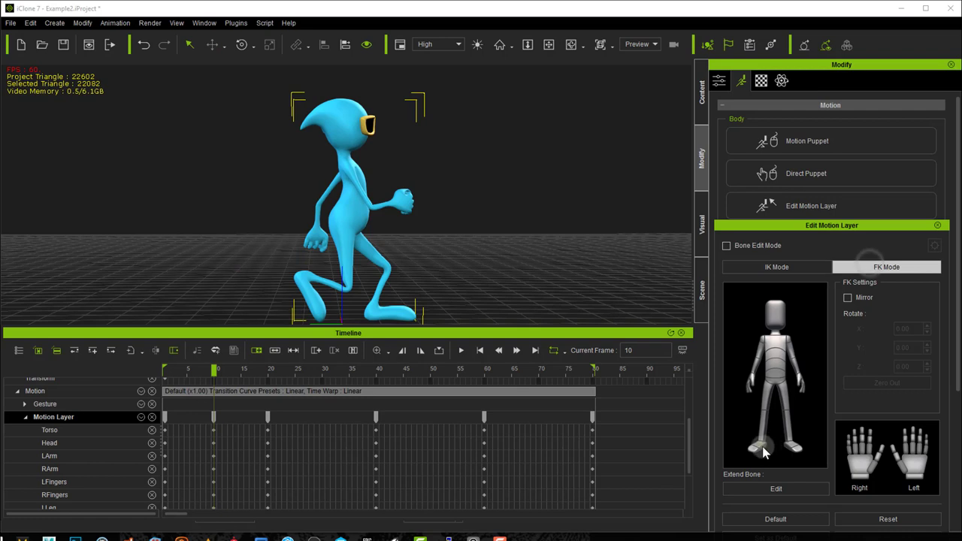
left_click(767, 447)
left_click_drag(376, 287, 371, 288)
left_click(797, 269)
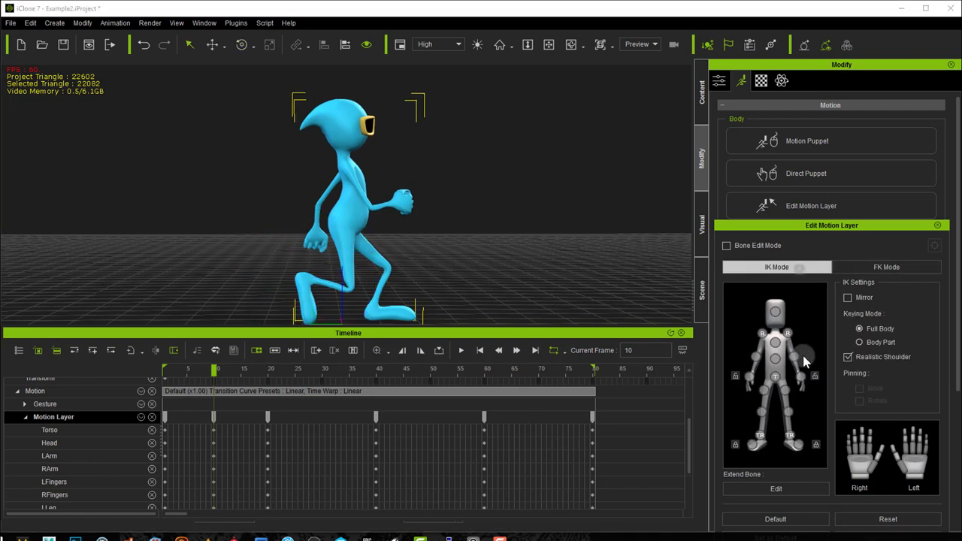
left_click(774, 376)
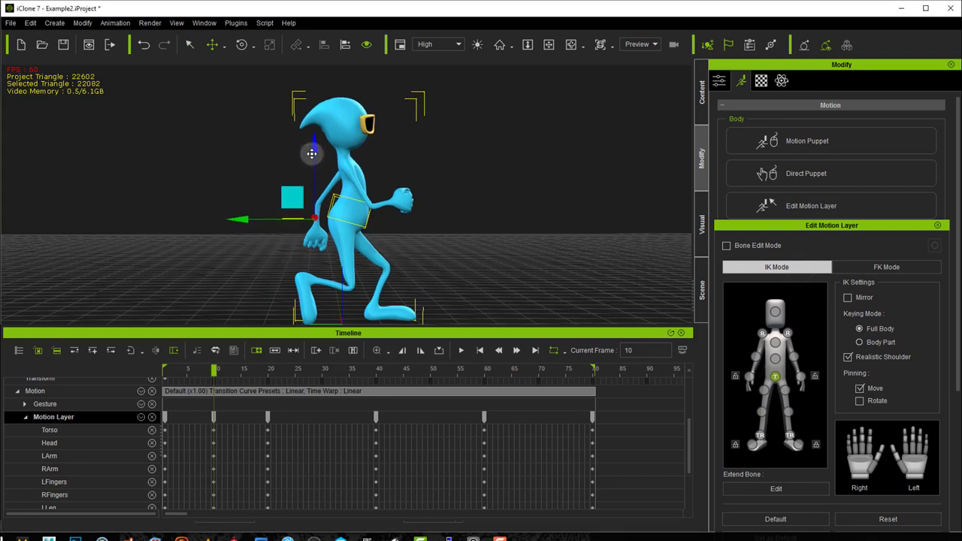
mouse_move(215, 385)
left_mouse_down()
mouse_move(268, 385)
mouse_move(216, 390)
left_mouse_up()
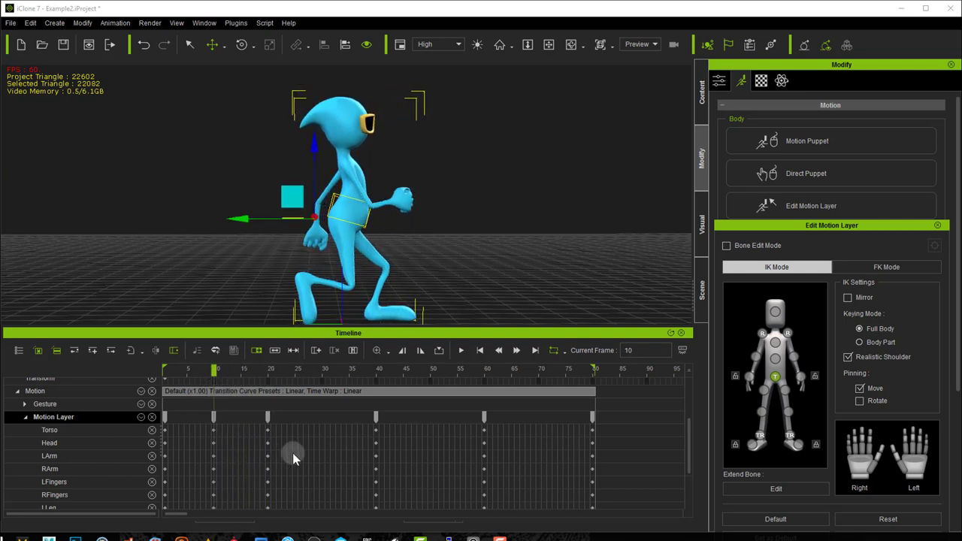
Step: Copy the recoil pose's Motion Layer key from frame 10 to frame 50
left_click(213, 417)
right_click(213, 418)
left_click(244, 439)
left_click(433, 369)
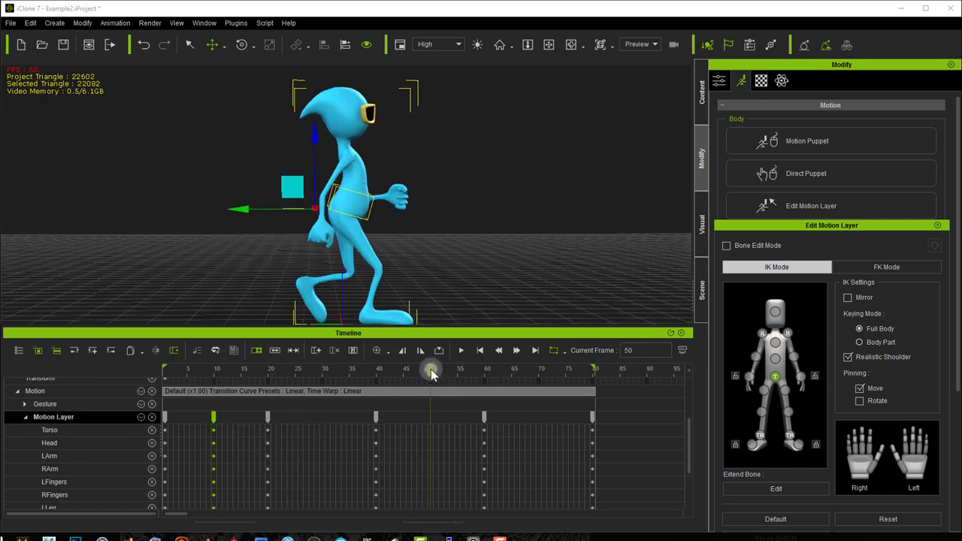
right_click(428, 423)
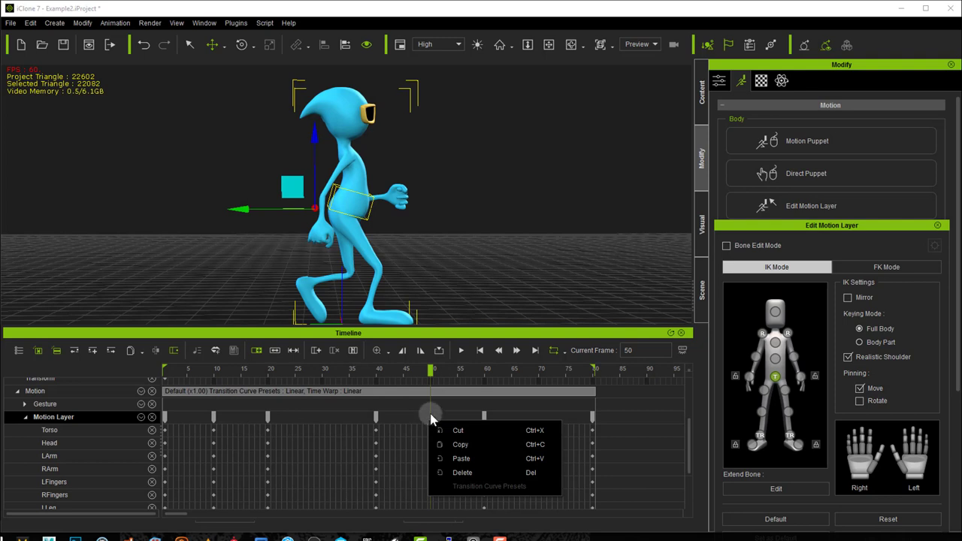
left_click(459, 456)
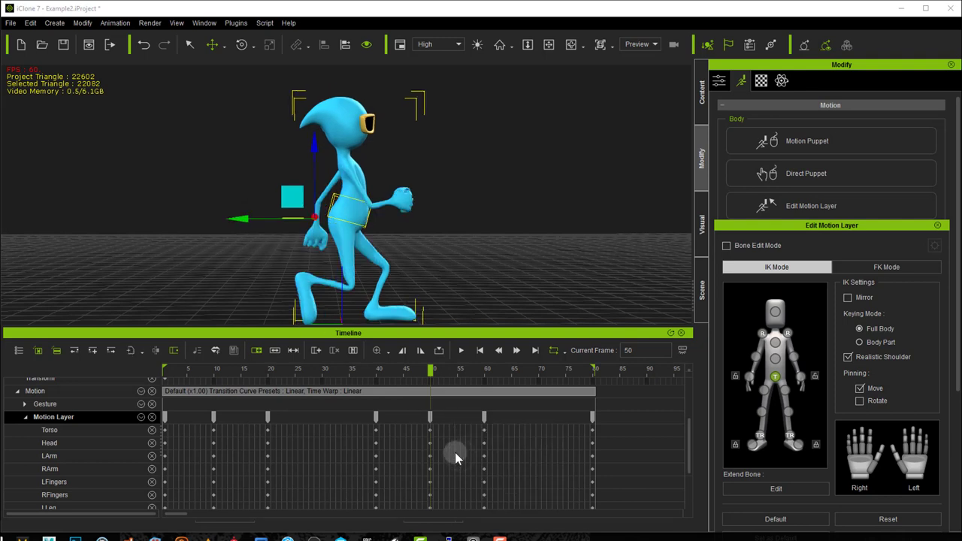
Step: Mirror the pasted recoil pose at frame 50 with the Invert Pose plugin
left_click(236, 24)
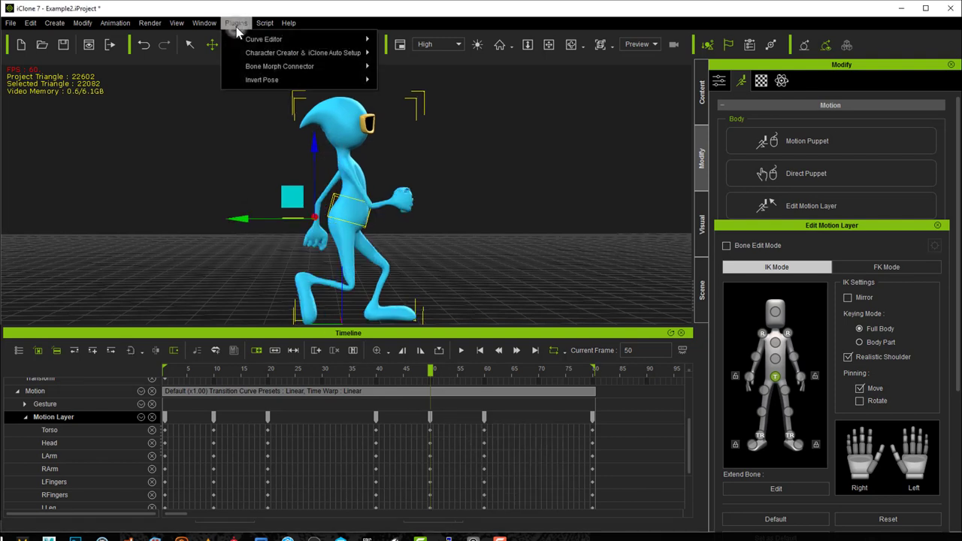
mouse_move(292, 79)
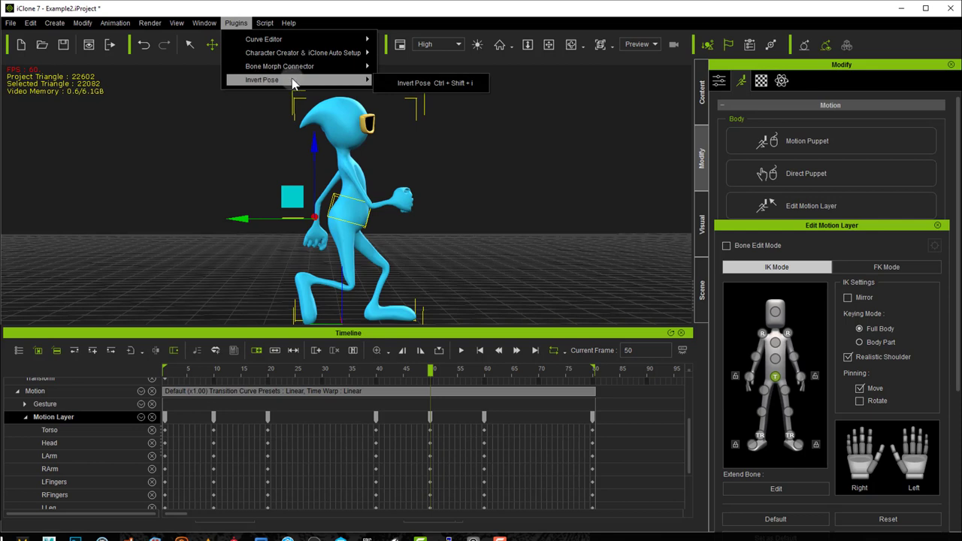
left_click(394, 84)
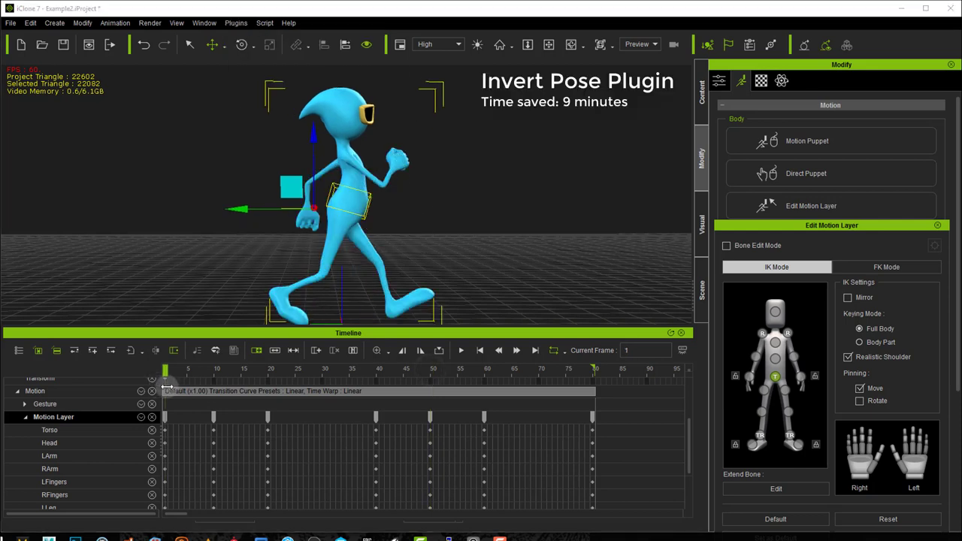
Step: Check the reference's high-point pose, add a Motion Layer key at frame 30, and raise the hips there with IK
left_click_drag(430, 369, 323, 379)
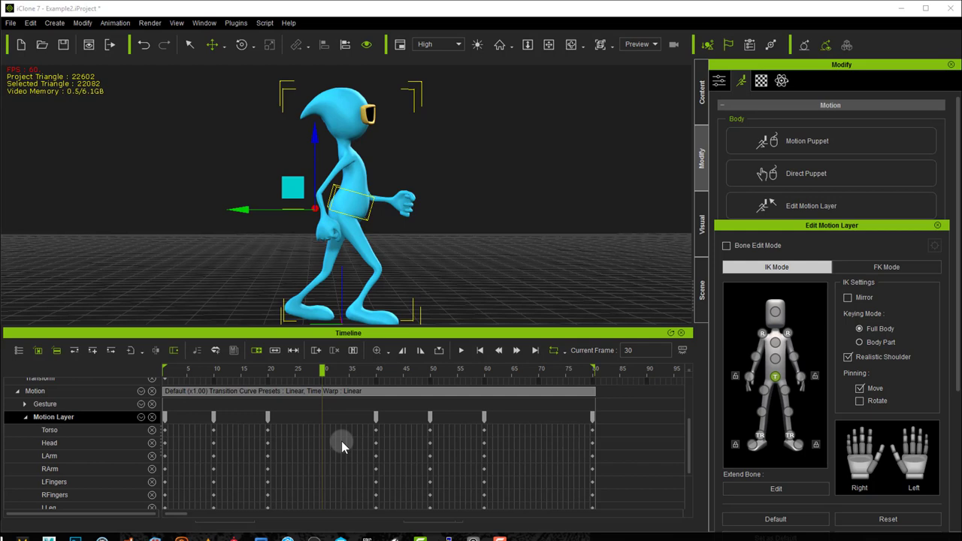
key("alt+Tab")
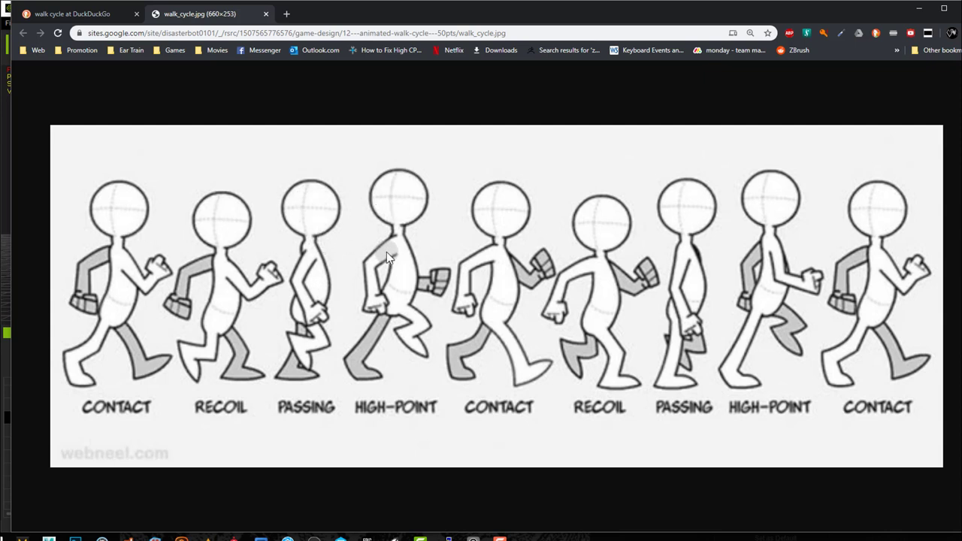
left_click(4, 257)
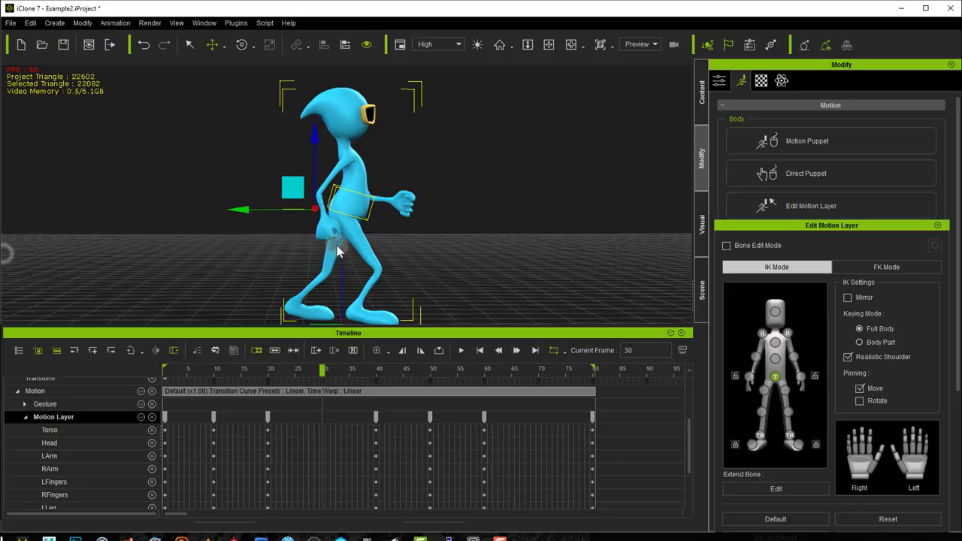
left_click(319, 413)
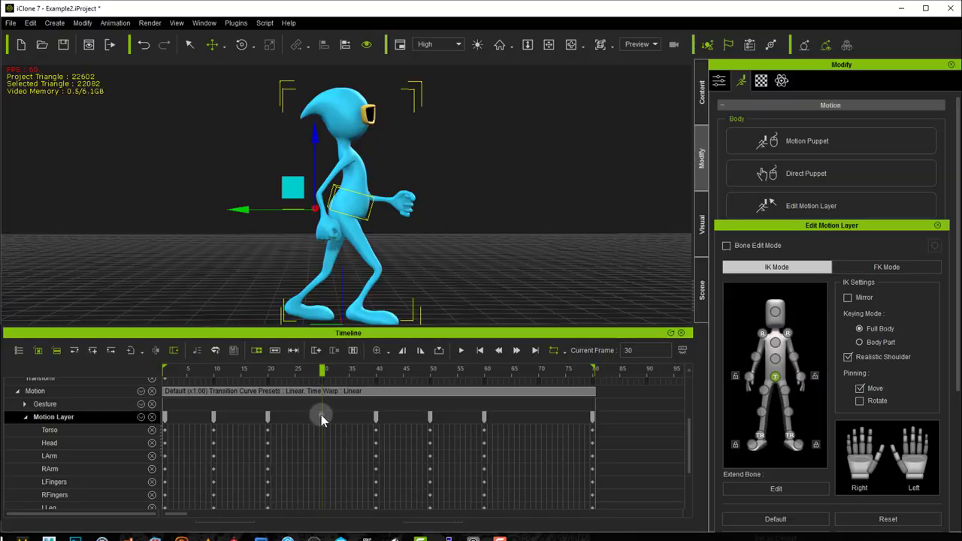
left_click(775, 380)
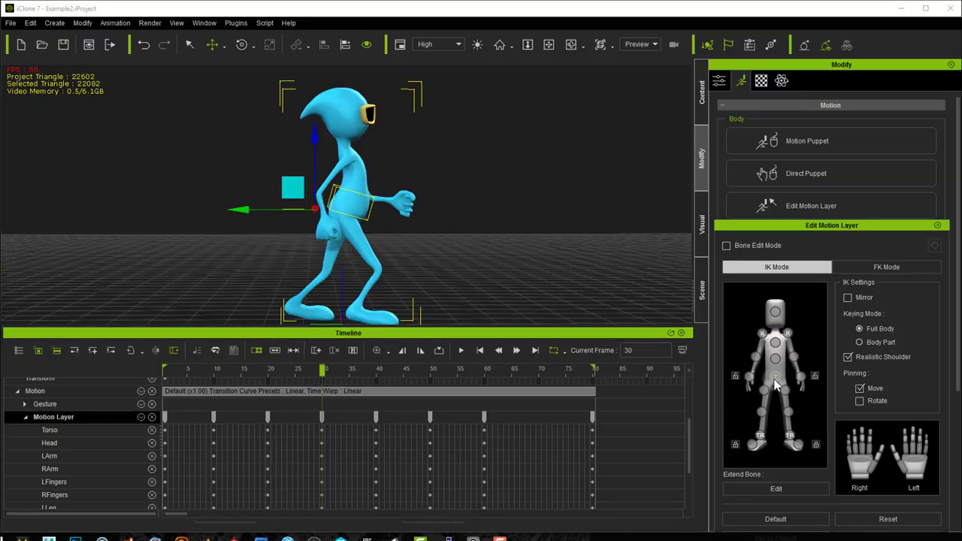
left_click_drag(313, 128, 311, 128)
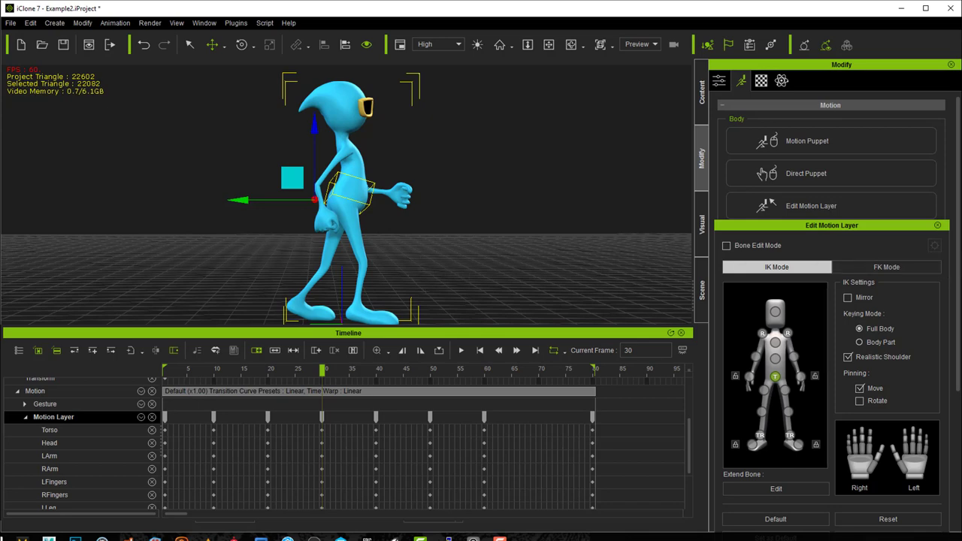
Step: Check the lifted leg in the reference's high-point pose and raise the right foot with IK to match it at frame 30
key("alt+Tab")
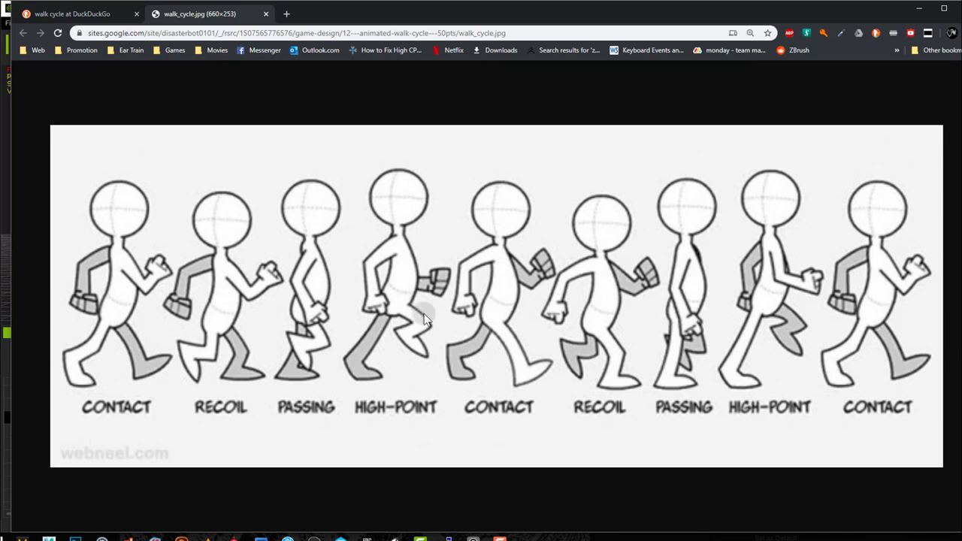
left_click(7, 261)
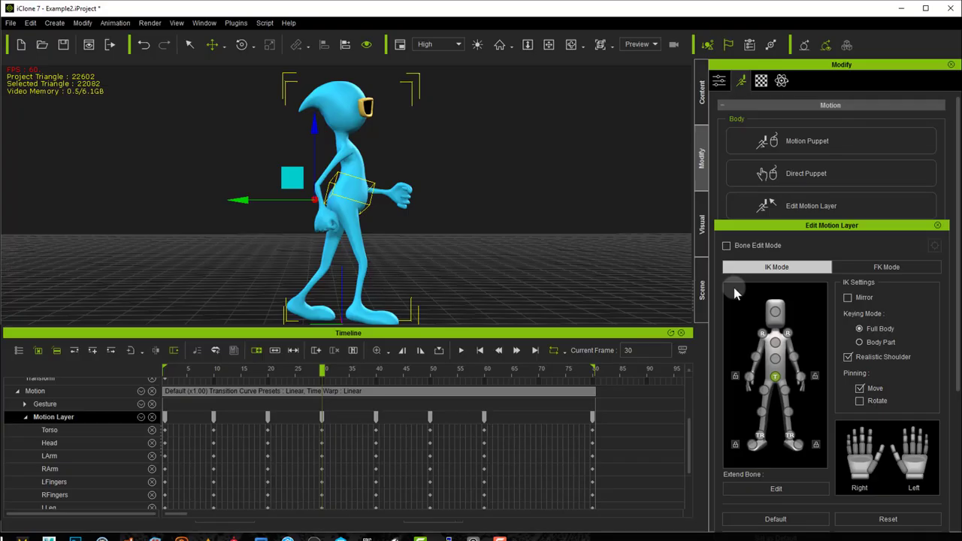
left_click(790, 436)
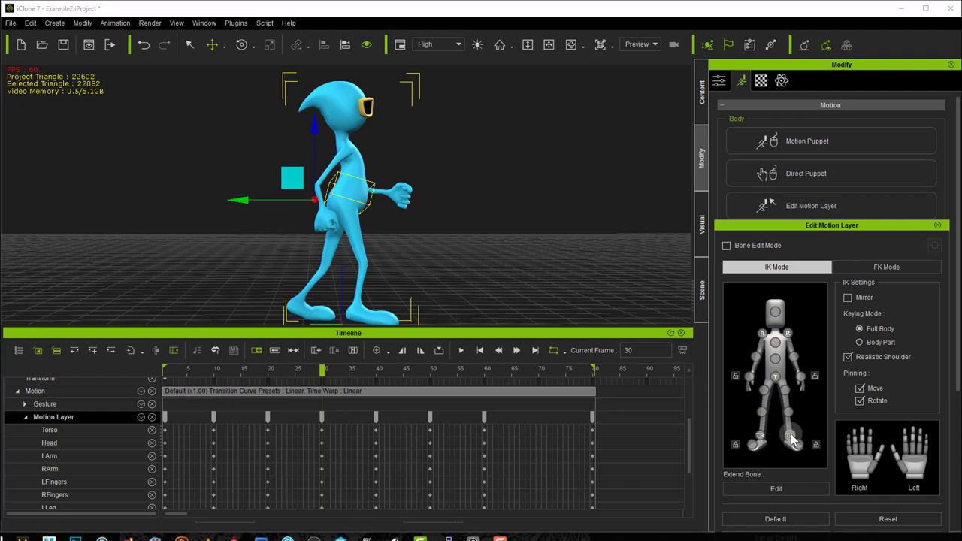
left_click(760, 436)
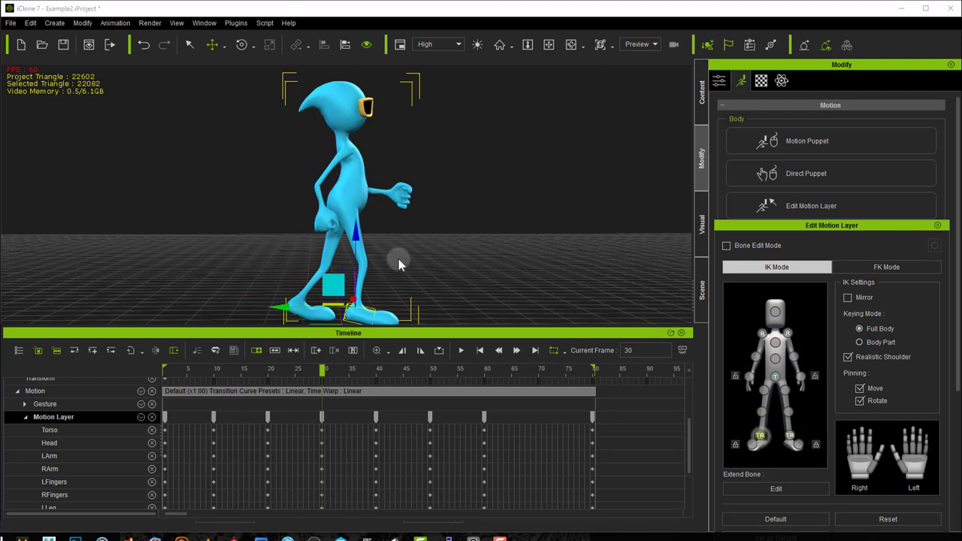
left_click_drag(332, 283, 338, 247)
Step: Rotate the right foot in FK mode to about X -7.85, Y -0.61, Z 10.36 so the toes point downward
left_click(856, 267)
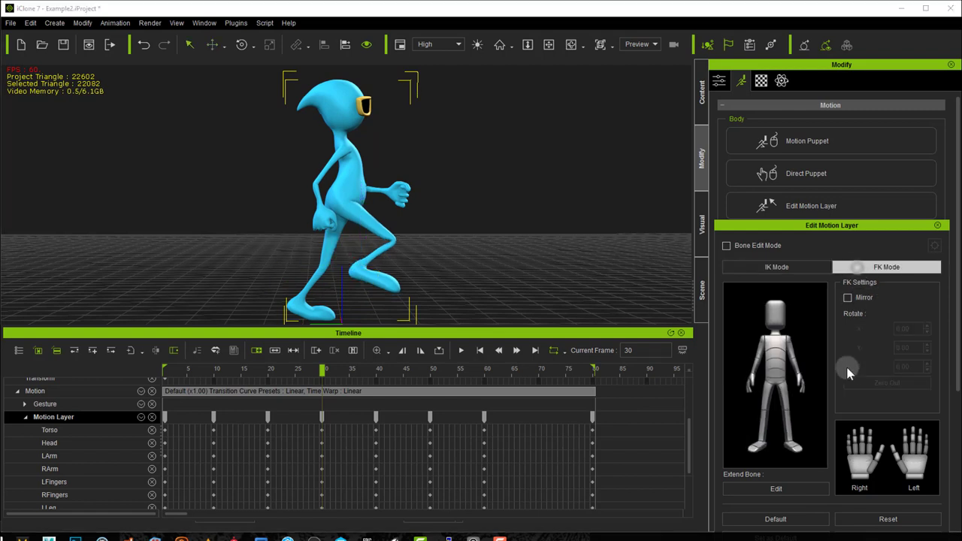
left_click(790, 446)
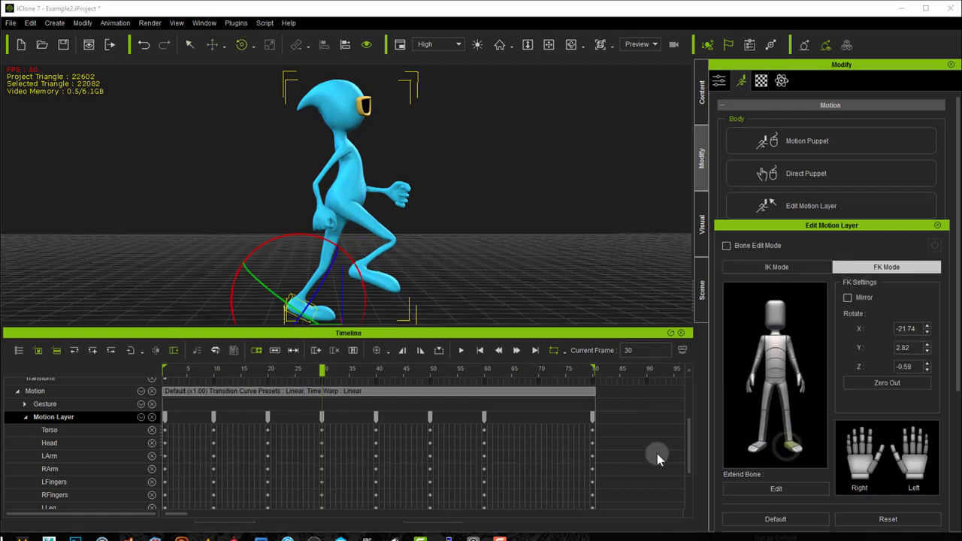
left_click(368, 267)
left_click_drag(425, 257, 424, 267)
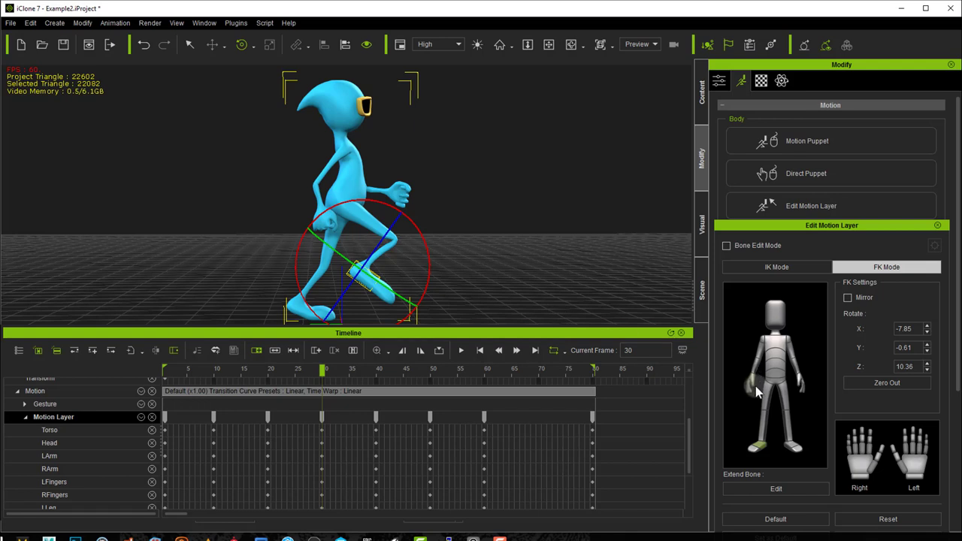
Step: Nudge the left foot slightly forward and up in IK mode at frame 30, and compare with the reference's high-point pose
left_click(769, 269)
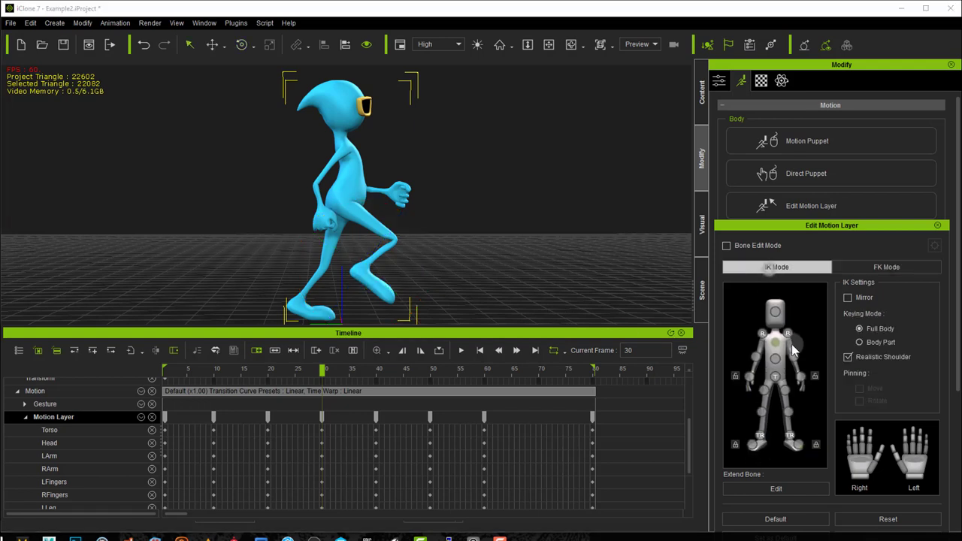
left_click(763, 436)
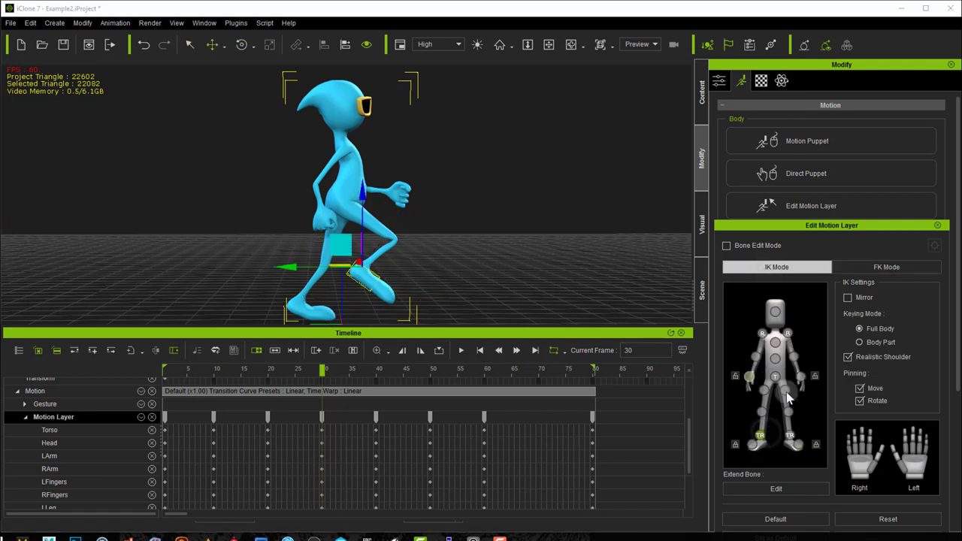
left_click(790, 440)
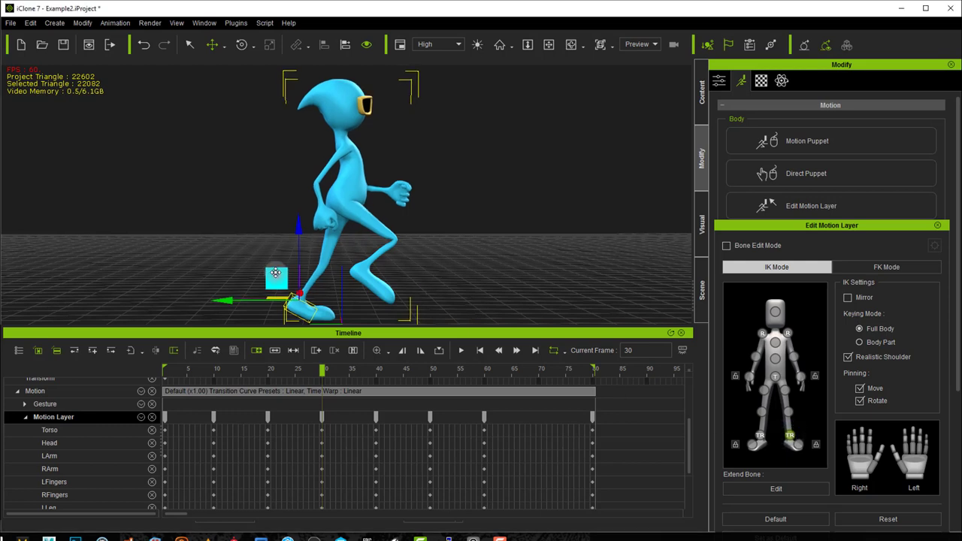
left_click_drag(271, 274, 279, 273)
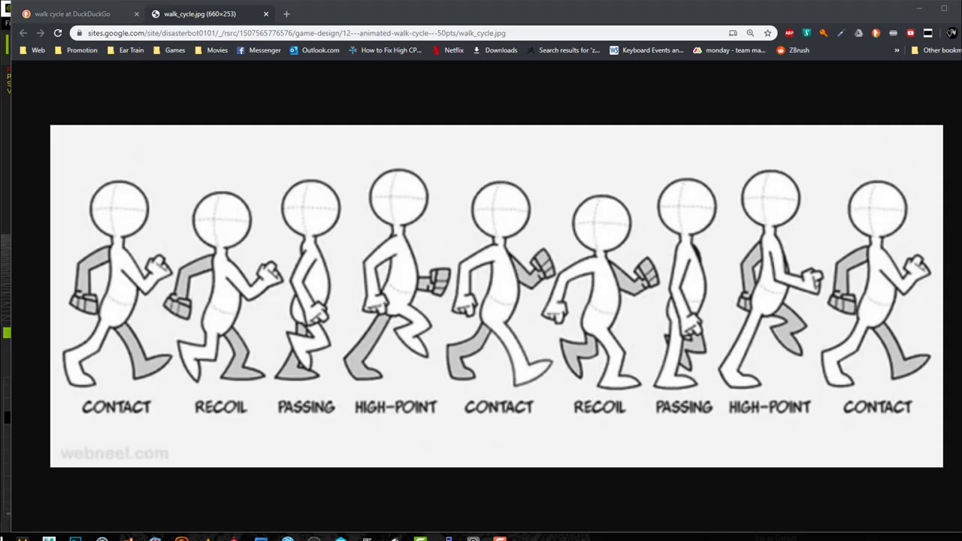
key("alt+Tab")
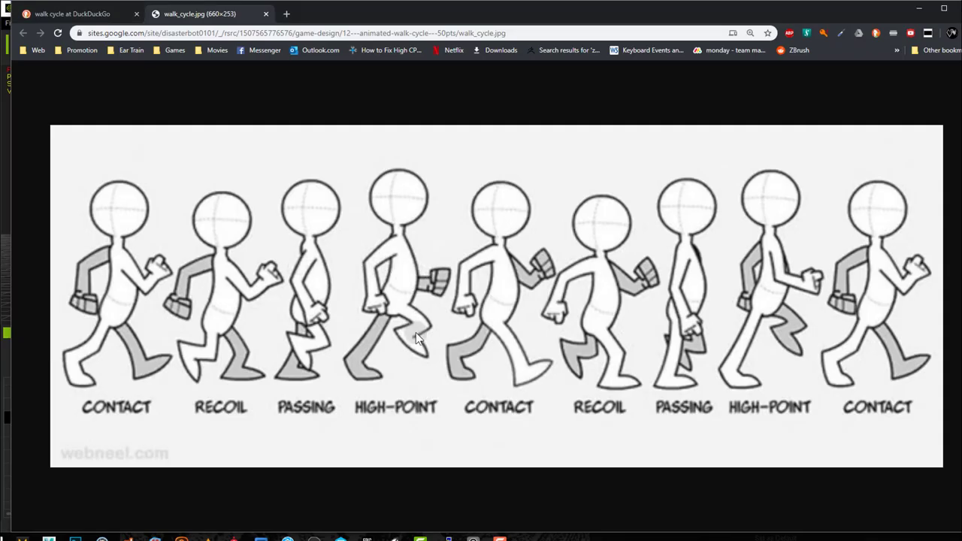
left_click(5, 285)
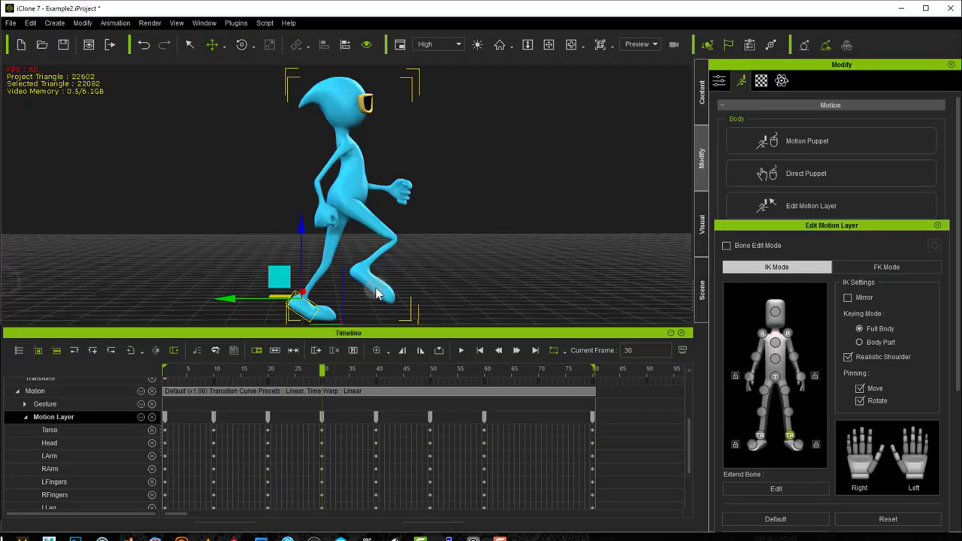
Step: Copy the high-point Motion Layer key from frame 30 and paste it at frame 70
left_click(321, 415)
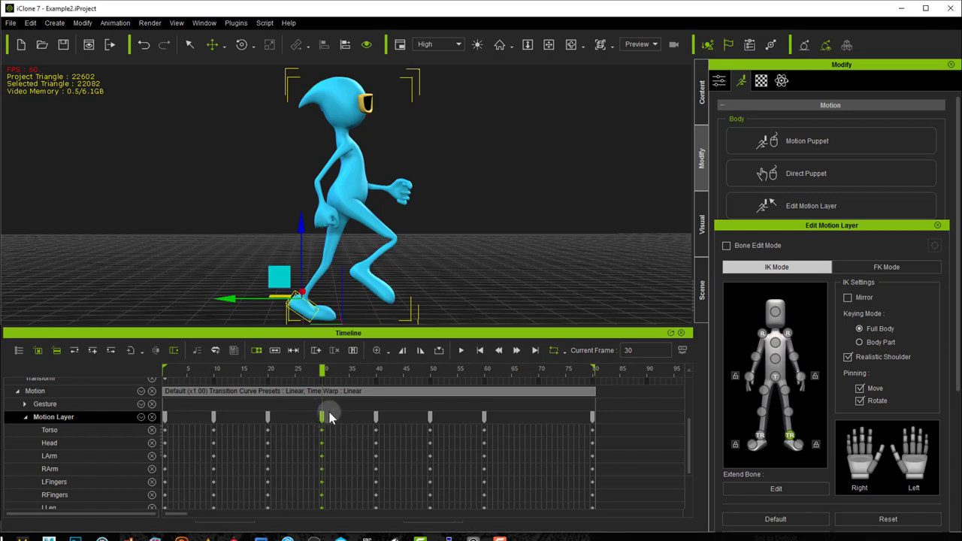
right_click(323, 425)
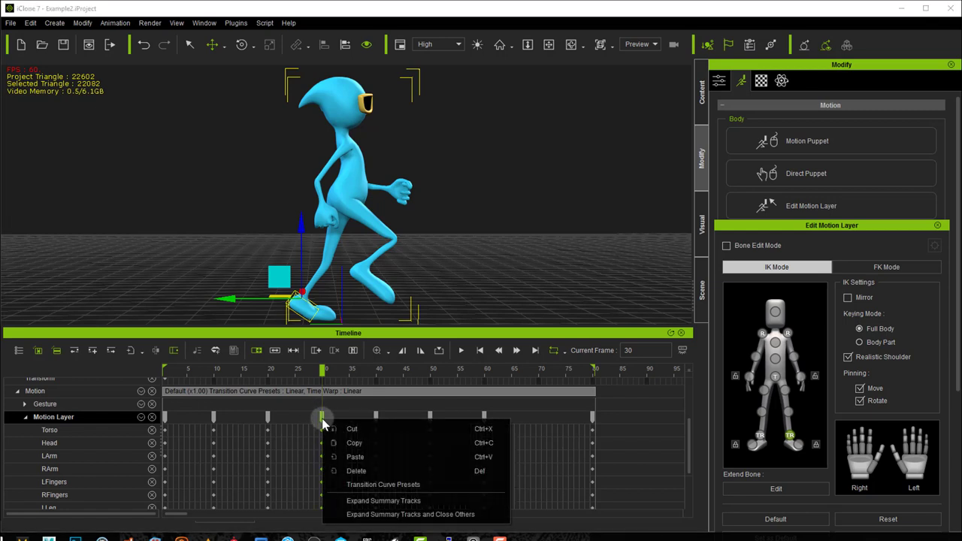
left_click(353, 445)
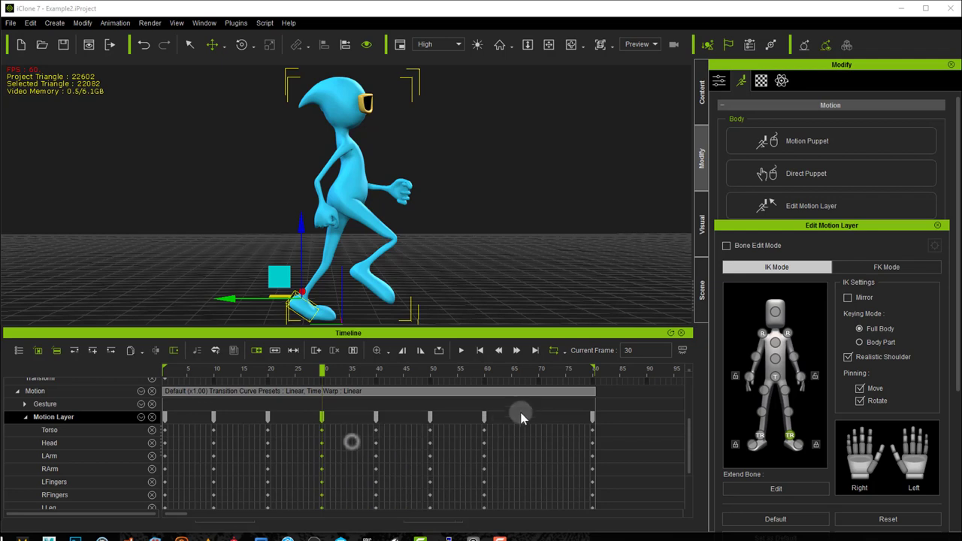
left_click(538, 371)
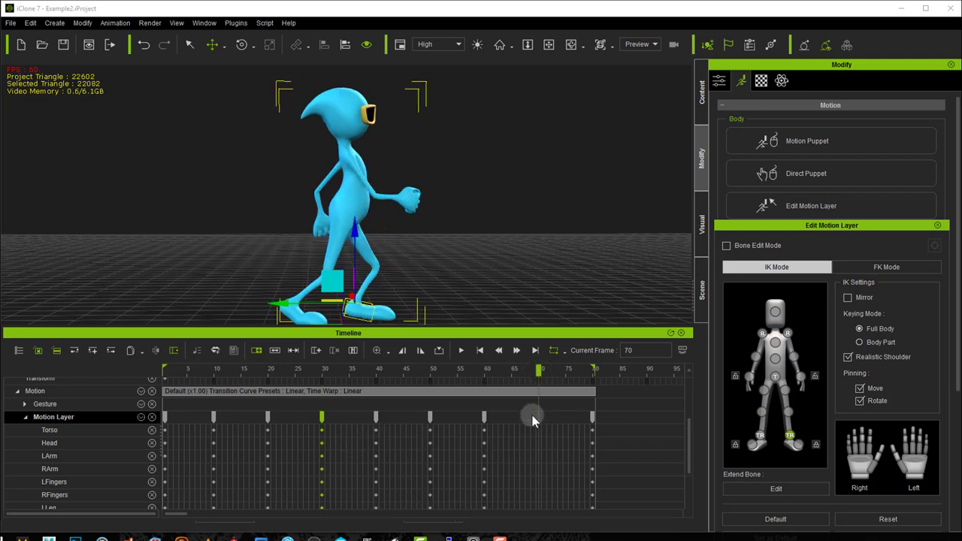
right_click(537, 415)
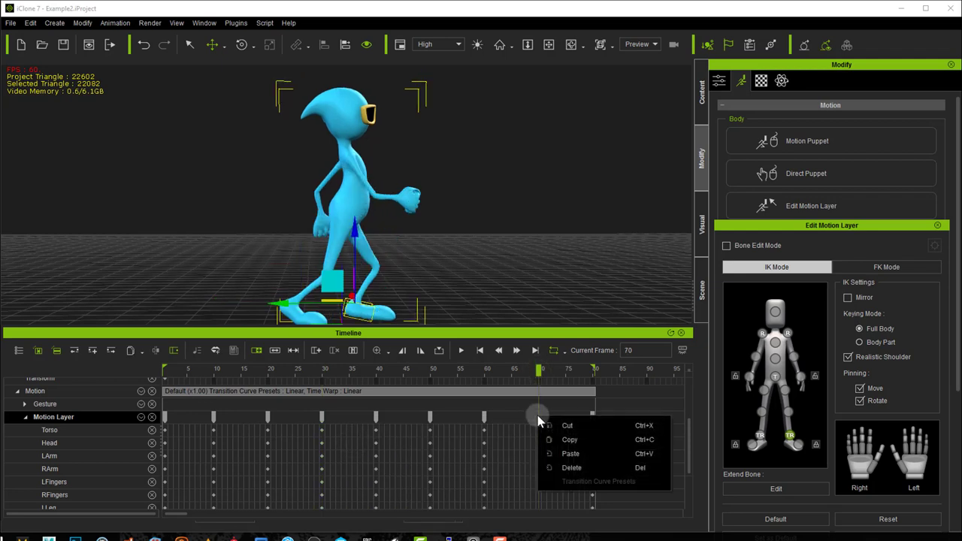
left_click(575, 453)
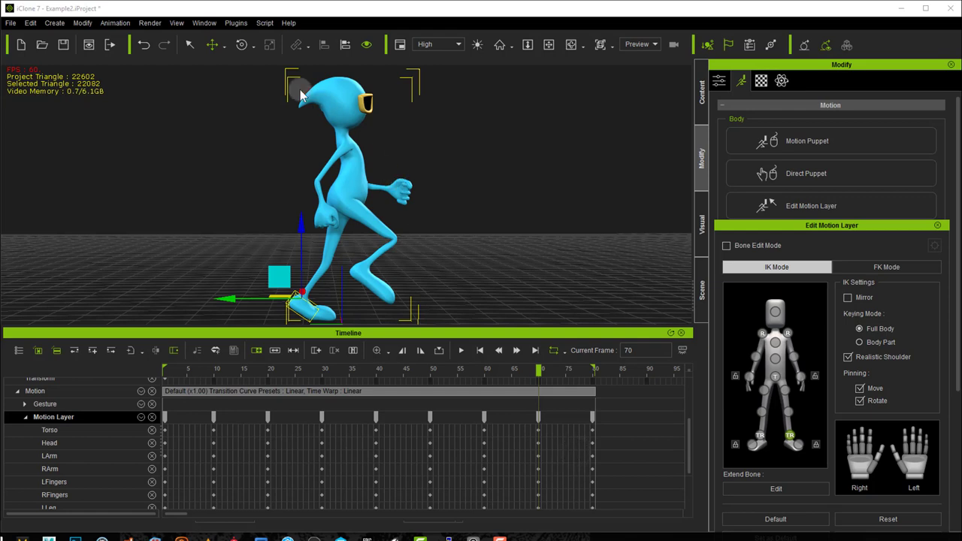
Step: Mirror the pasted high-point pose at frame 70 with the Invert Pose plugin
left_click(237, 24)
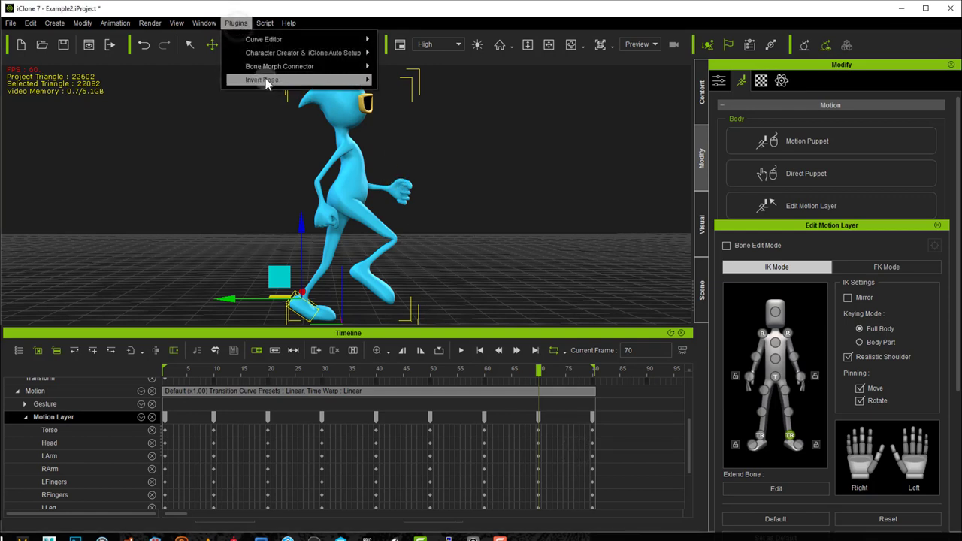
mouse_move(266, 81)
left_click(398, 82)
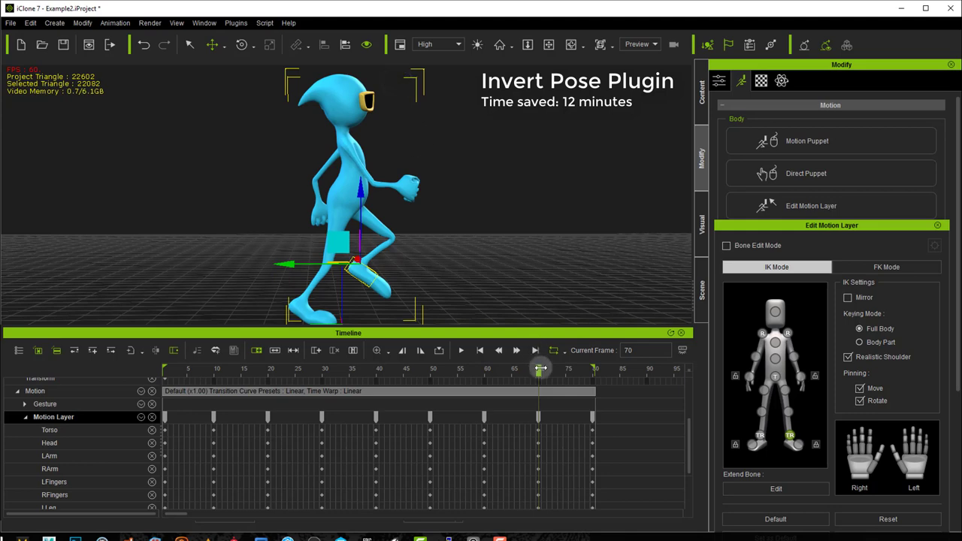
Step: Scrub through the walk cycle up to frame 80, play it back, and examine the motion from behind the character
left_click_drag(539, 369, 344, 371)
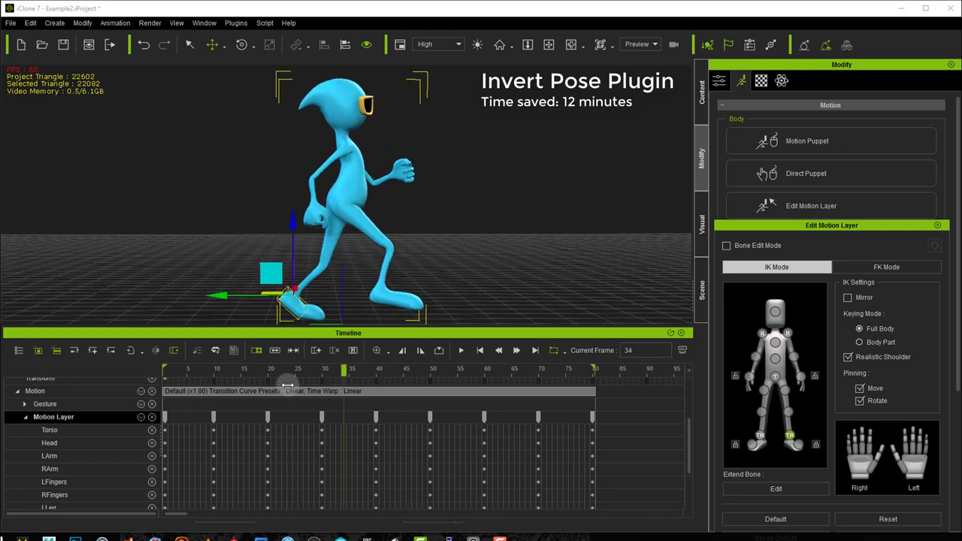
left_click_drag(287, 386, 593, 394)
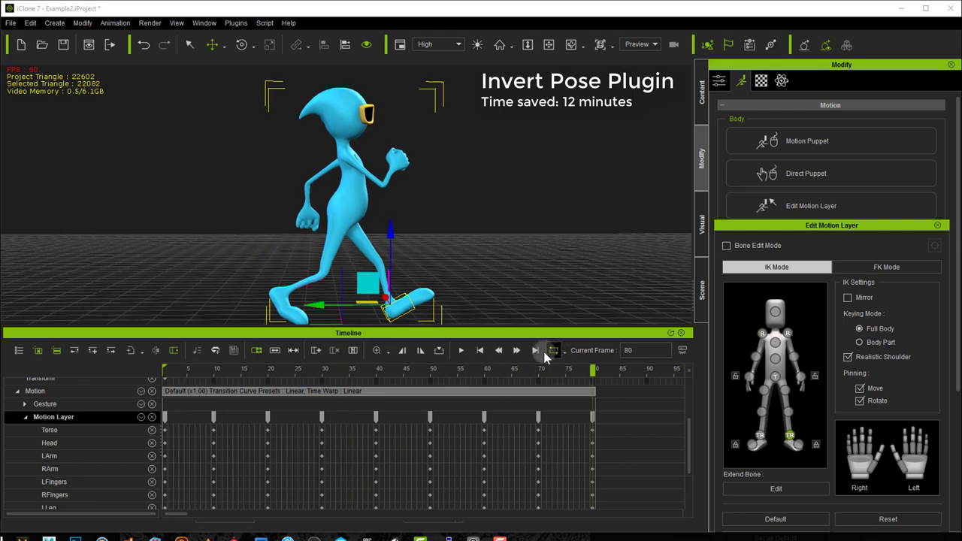
left_click(461, 350)
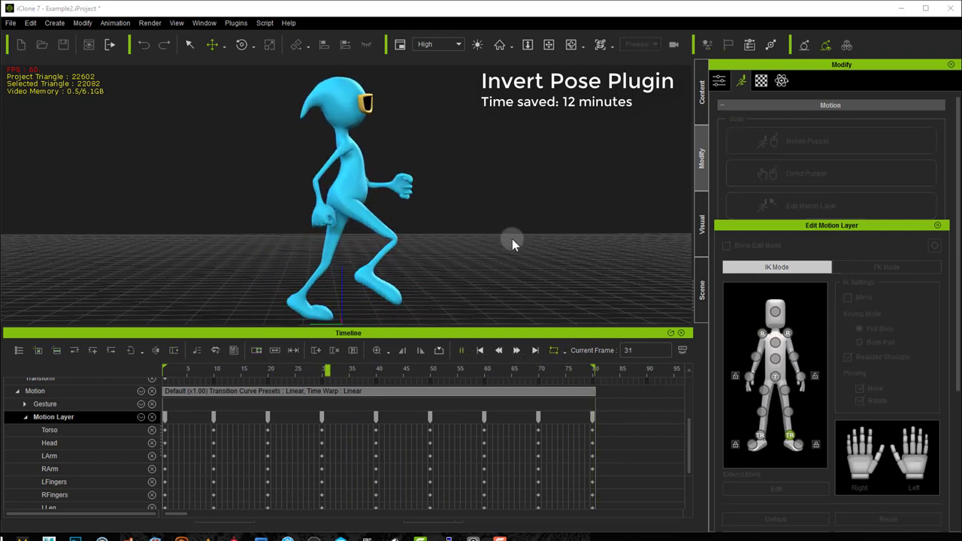
right_click_drag(519, 242, 883, 263)
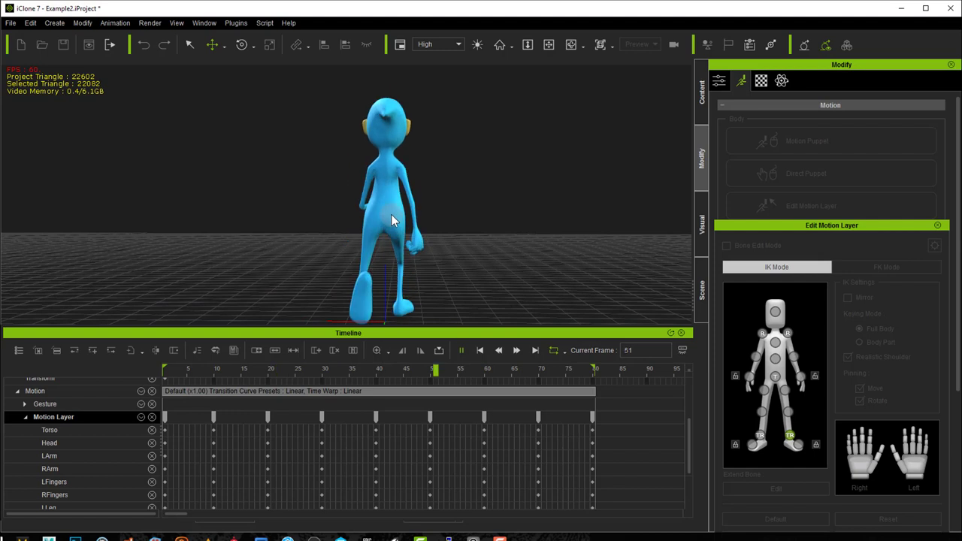
left_click(413, 224)
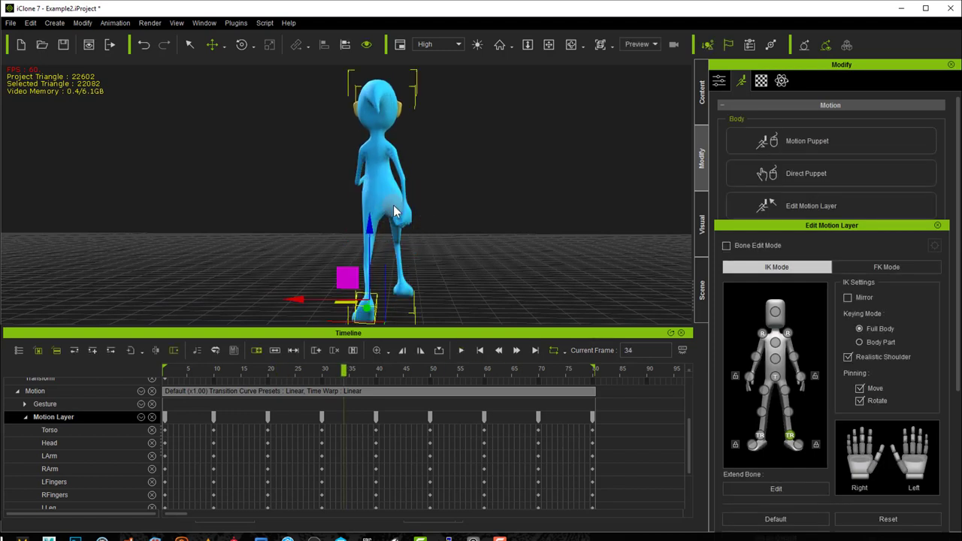
Step: Look at the Curve Editor plugin and the Transition Curve Presets for the Torso key at frame 30
left_click(233, 22)
mouse_move(266, 43)
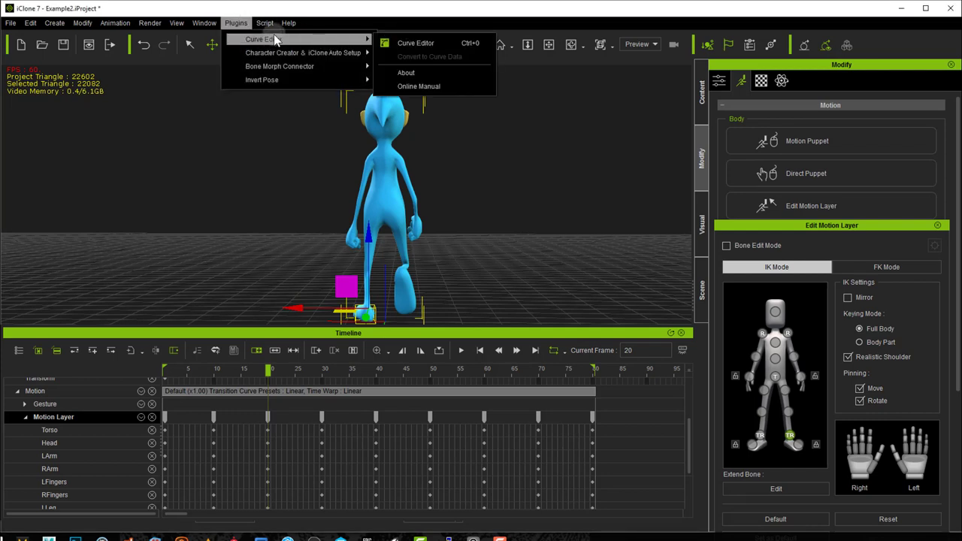
left_click(405, 42)
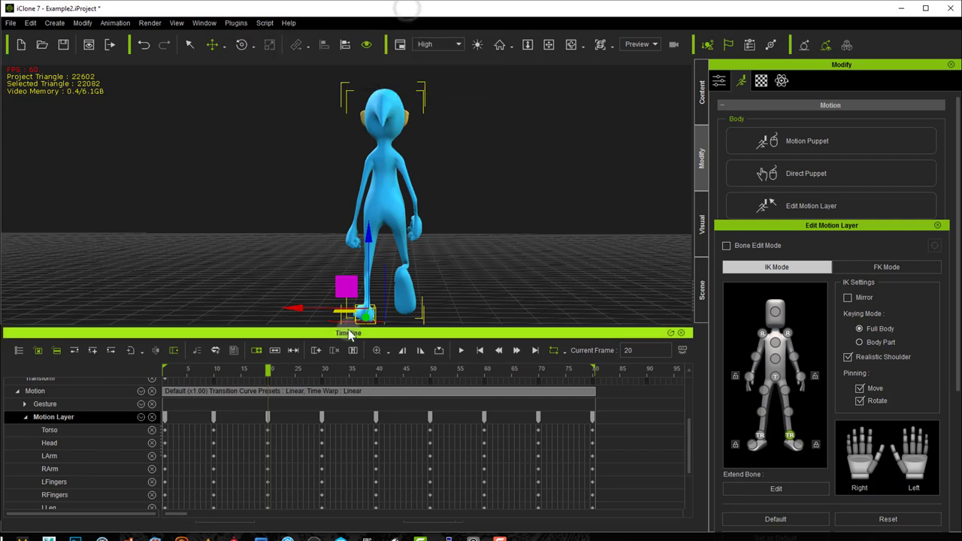
right_click(322, 429)
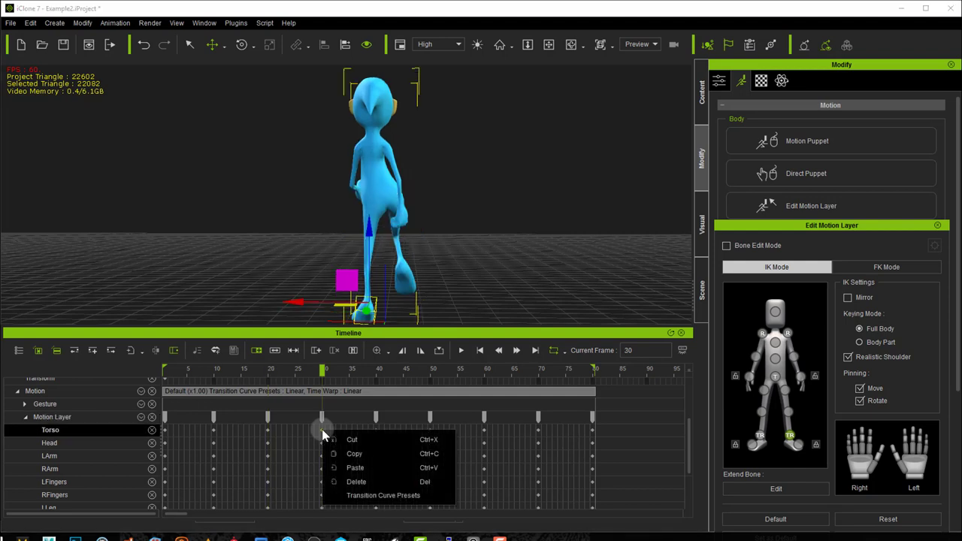
left_click(353, 496)
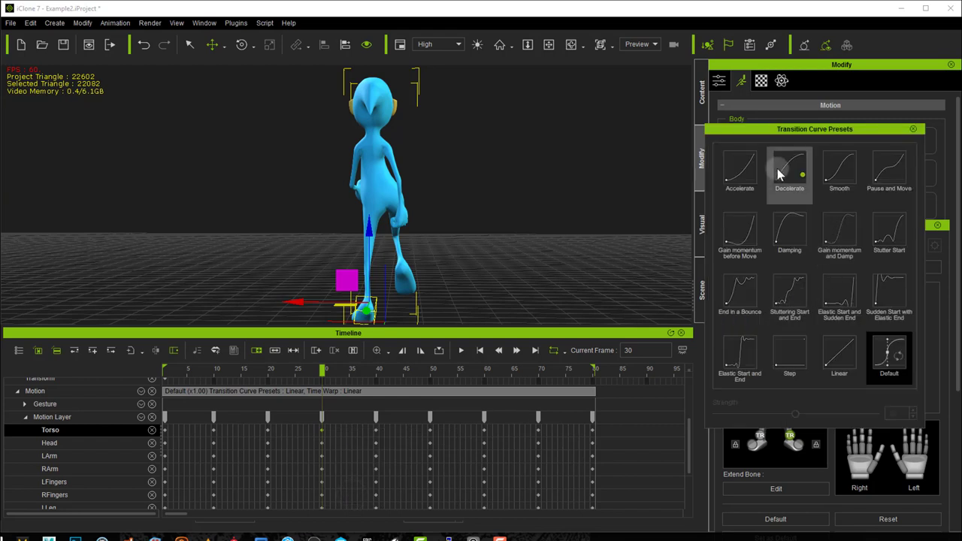
left_click(915, 130)
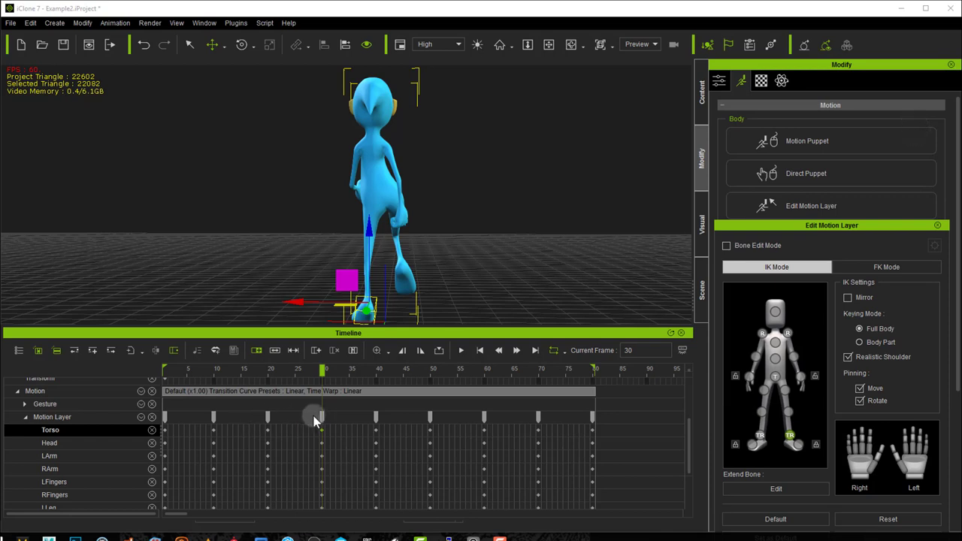
Step: Try rotating the hips in FK mode at frame 30 to about X -14.30, Y 1.30, Z 5.76, and undo the rotation
mouse_move(326, 370)
left_mouse_down()
mouse_move(246, 371)
mouse_move(350, 376)
mouse_move(263, 376)
mouse_move(333, 379)
mouse_move(320, 380)
left_mouse_up()
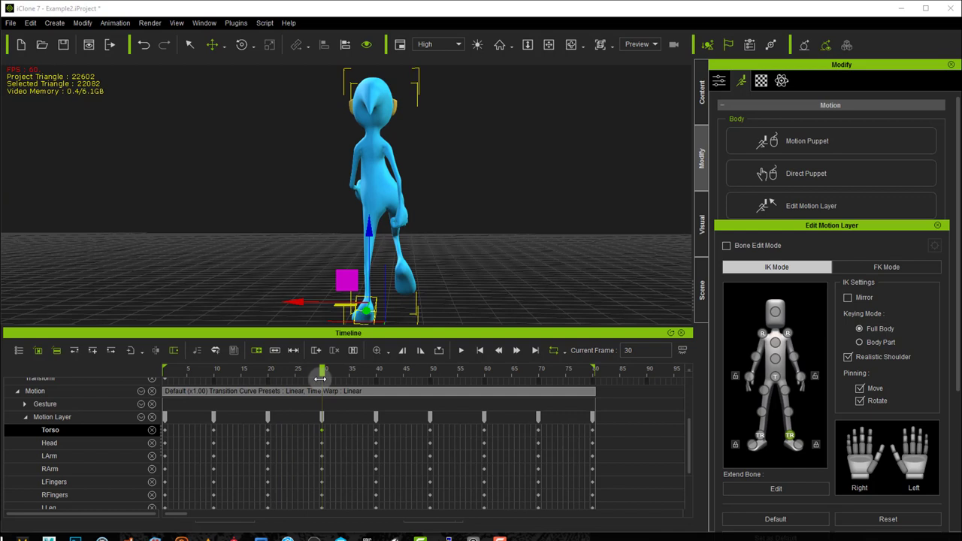
left_click(322, 415)
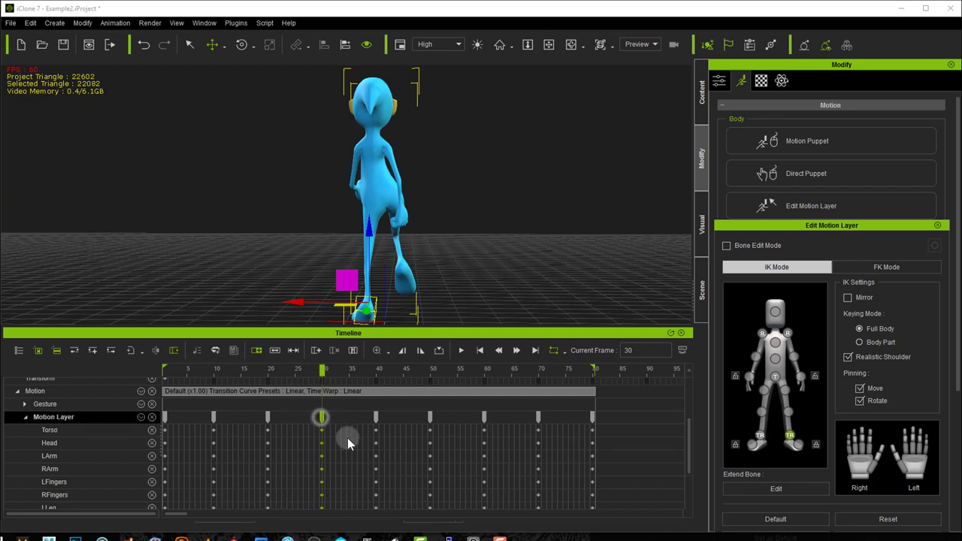
left_click(874, 267)
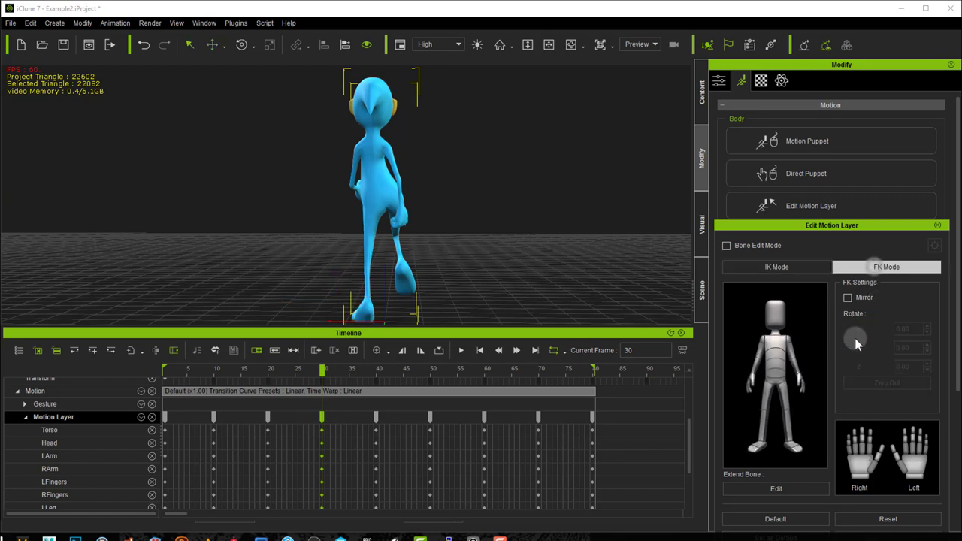
left_click(776, 385)
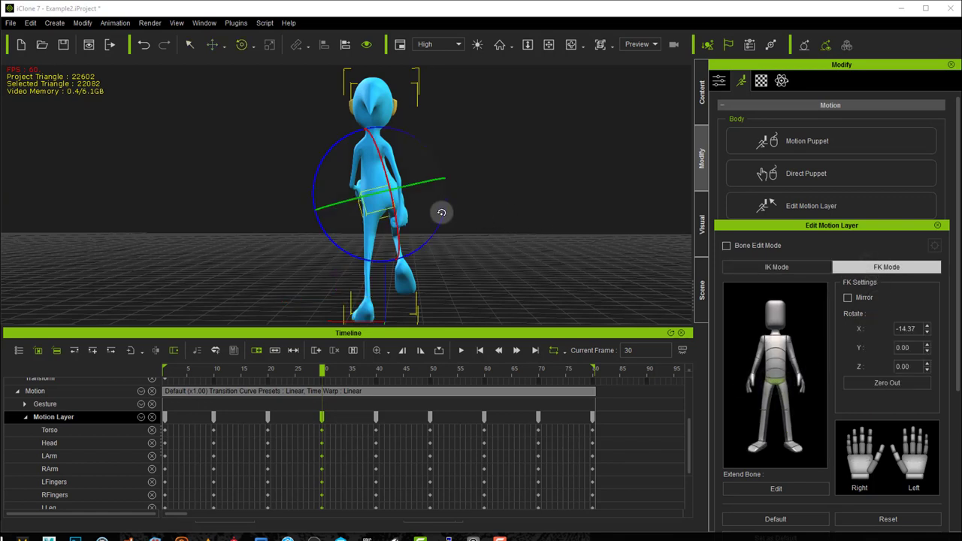
left_click_drag(441, 213, 439, 216)
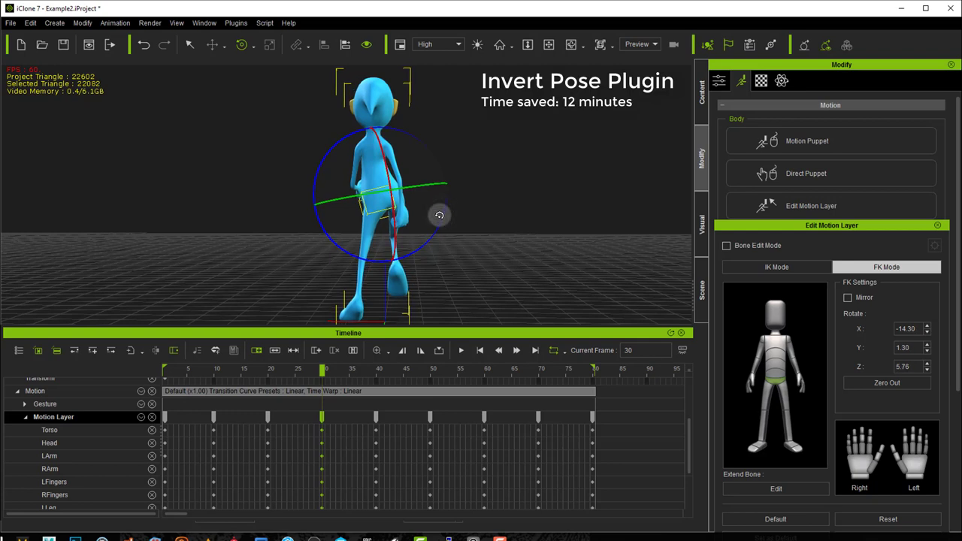
key("ctrl+z")
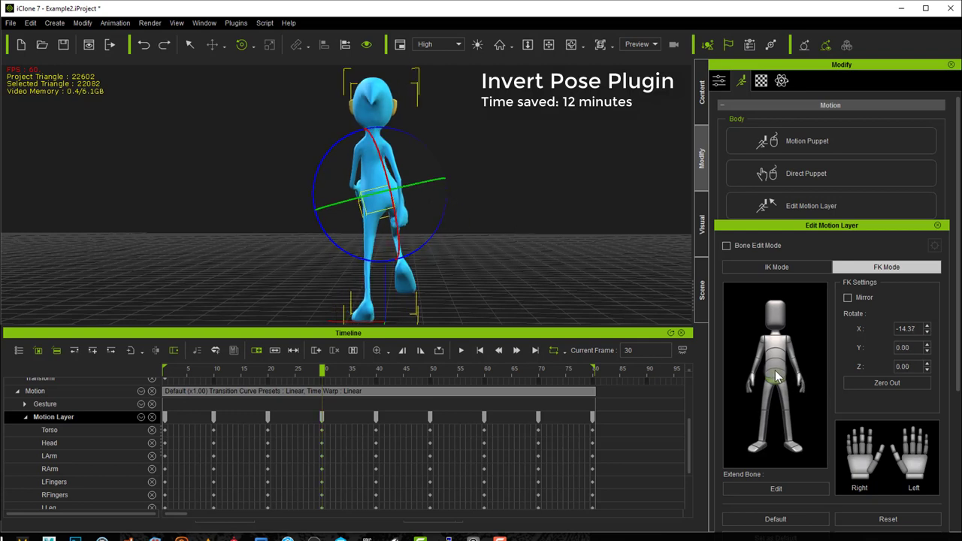
Step: Rotate the waist bone in FK mode at frame 30, undo the first attempt, and rotate the bone again
left_click_drag(444, 212, 444, 215)
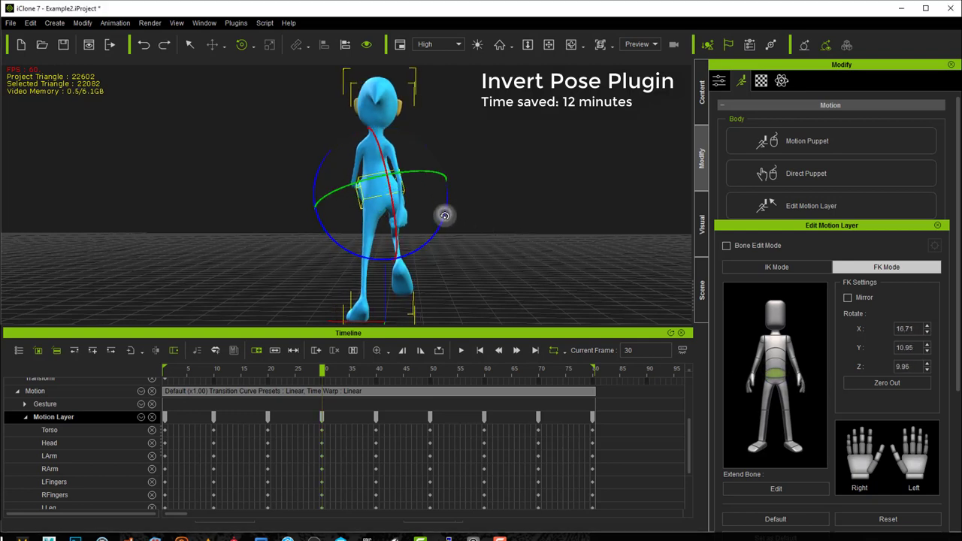
key("ctrl+i")
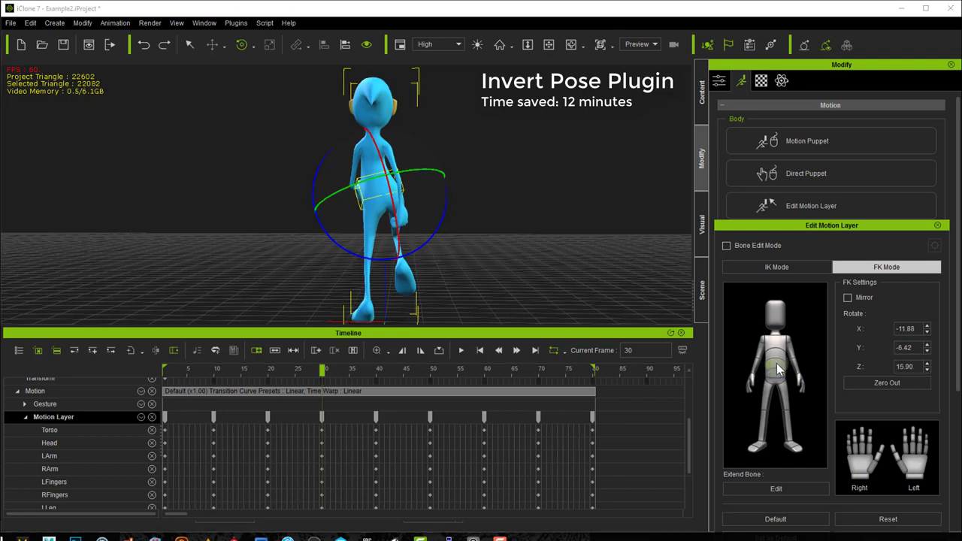
left_click_drag(449, 226, 447, 225)
Step: Play back the walk cycle and compare it with the poses in the walk cycle reference image
key("space")
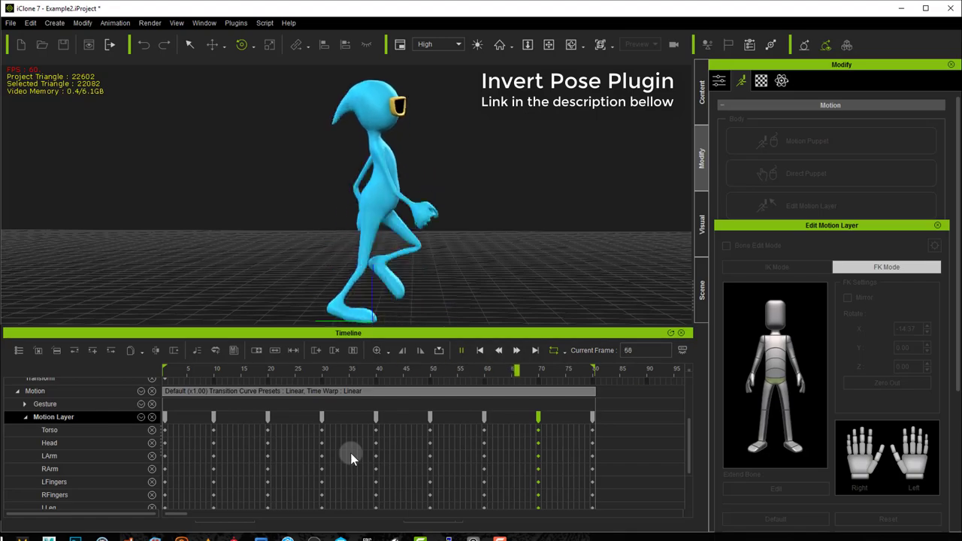
key("alt+Tab")
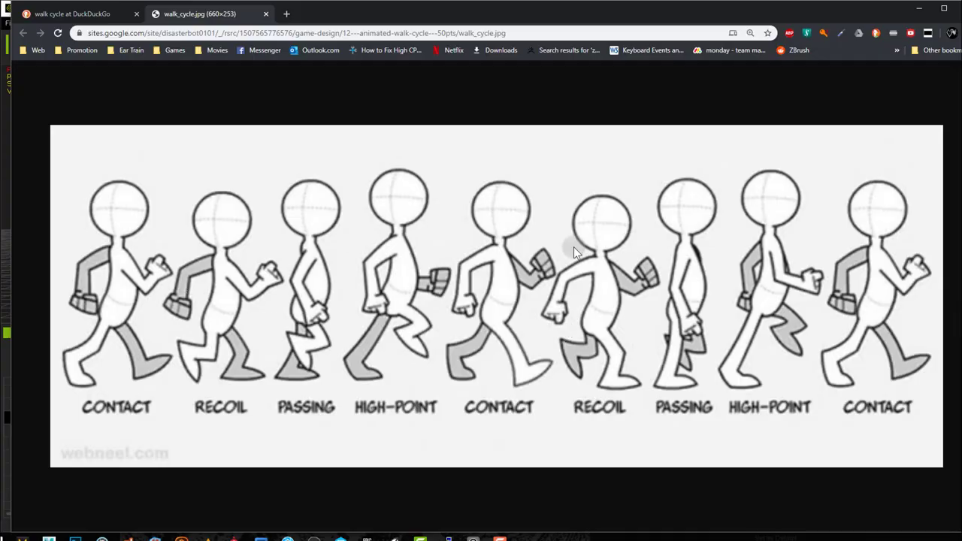
left_click(4, 238)
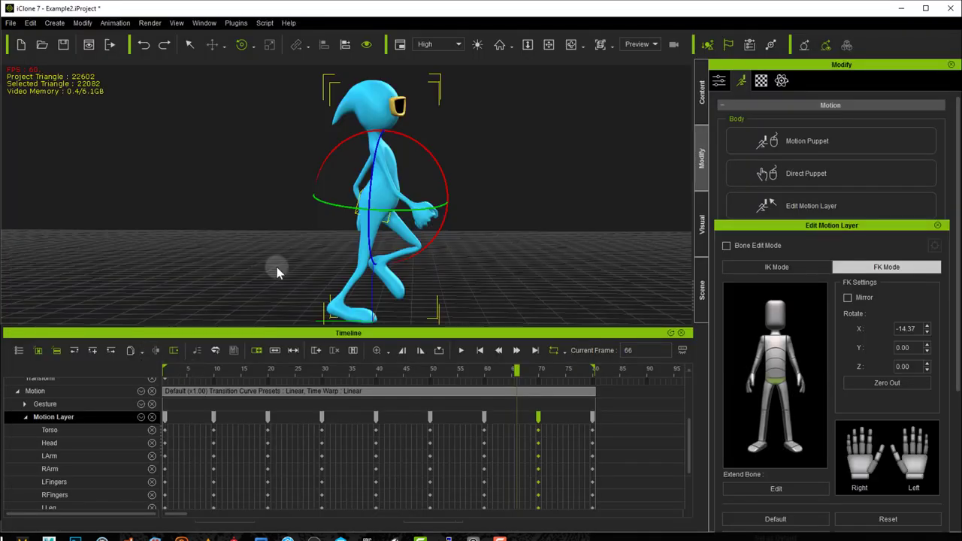
Step: Examine the walk cycle's in-between poses at frames 5, 15 to 25, and 35 in the timeline
left_click(187, 368)
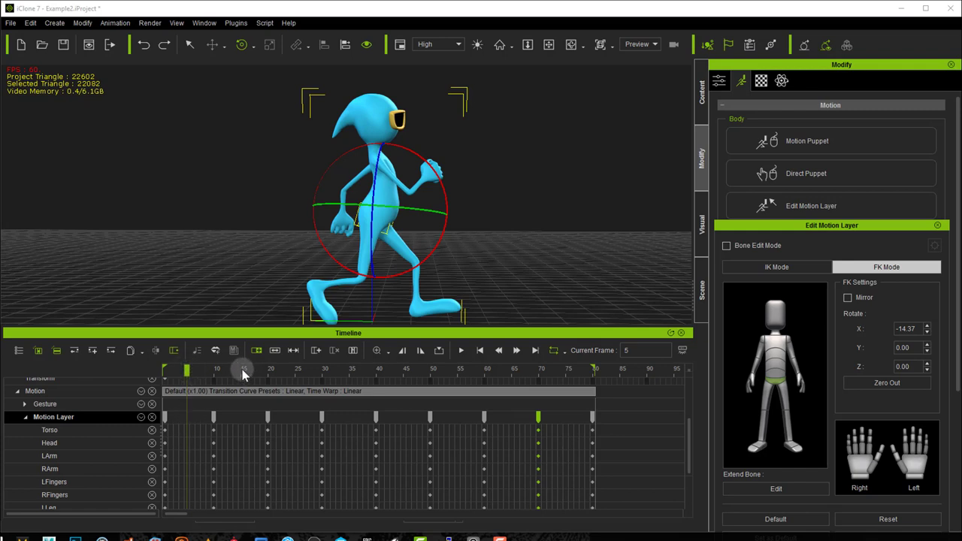
left_click_drag(242, 369, 294, 368)
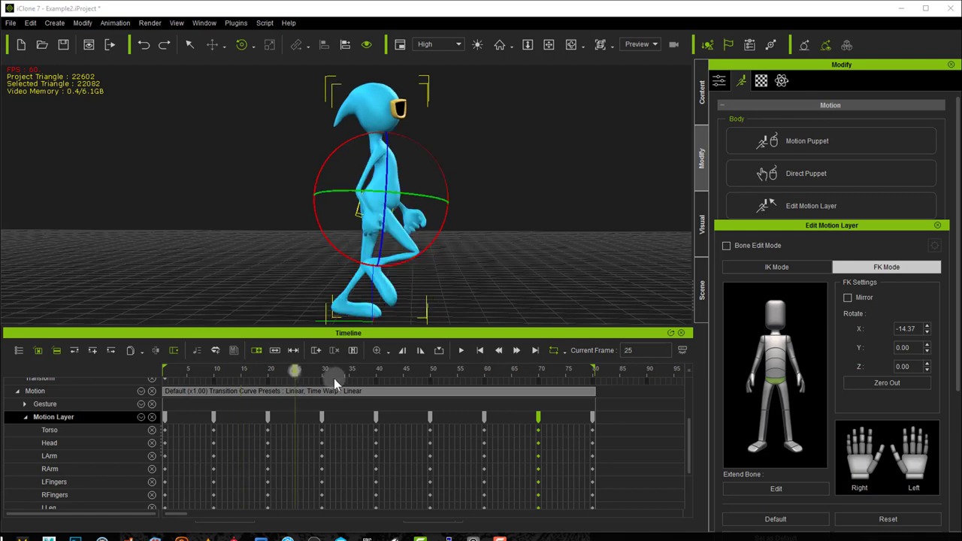
left_click(350, 370)
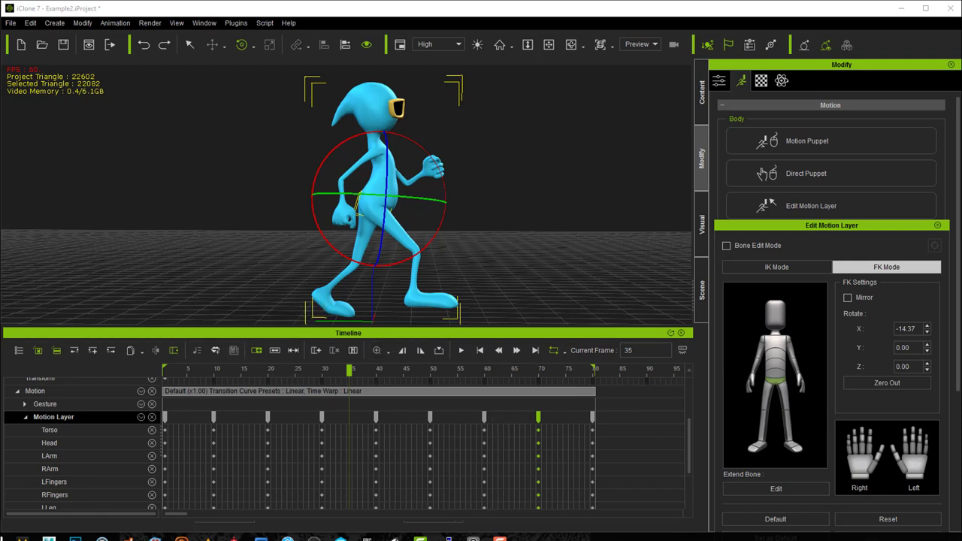
Step: Switch to the web browser, search DuckDuckGo images for "run cycle", and look through the reference drawings
key("alt+Tab")
left_click(113, 14)
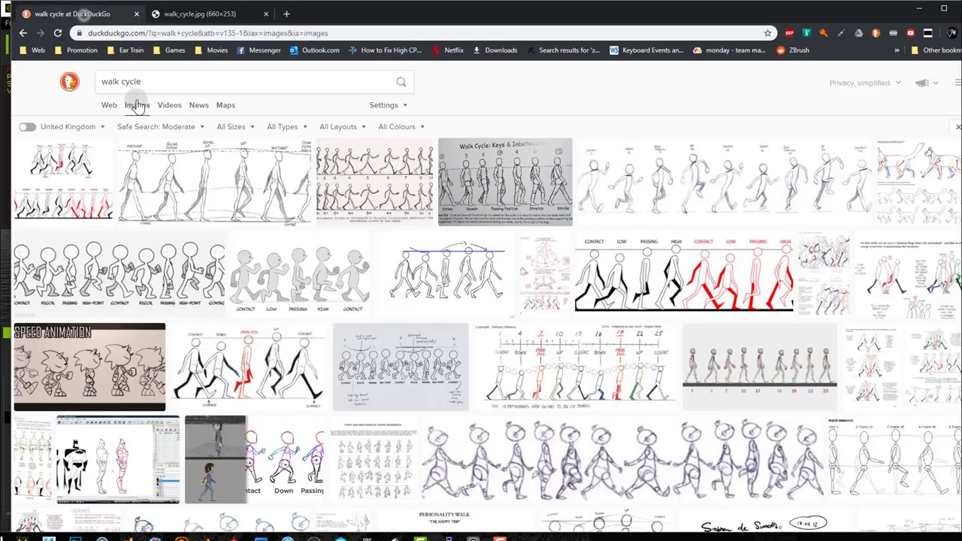
left_click(111, 82)
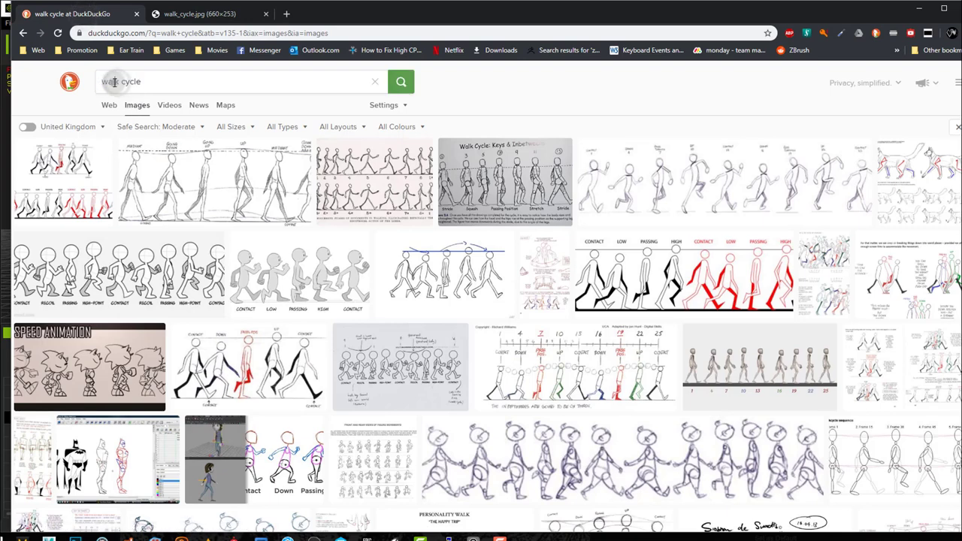
double_click(112, 83)
type("run")
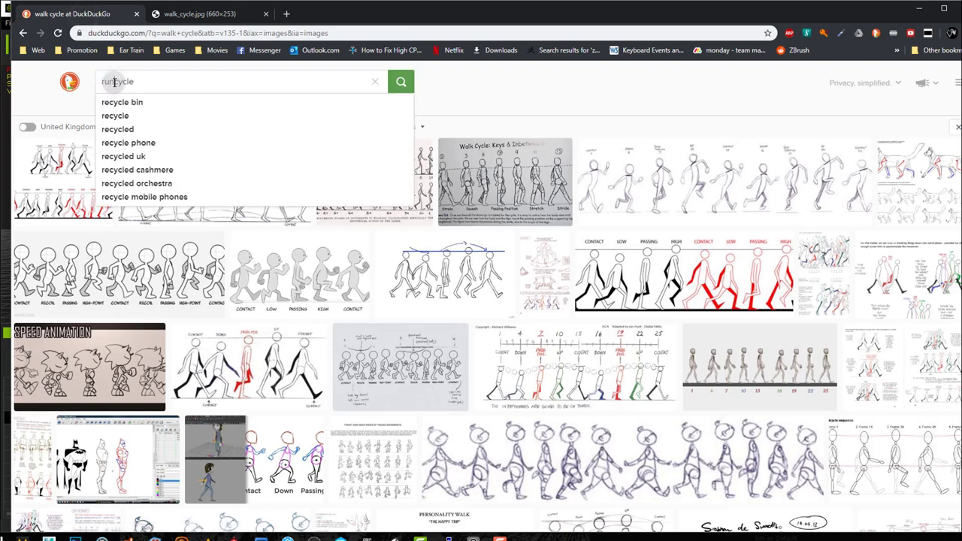
key("Return")
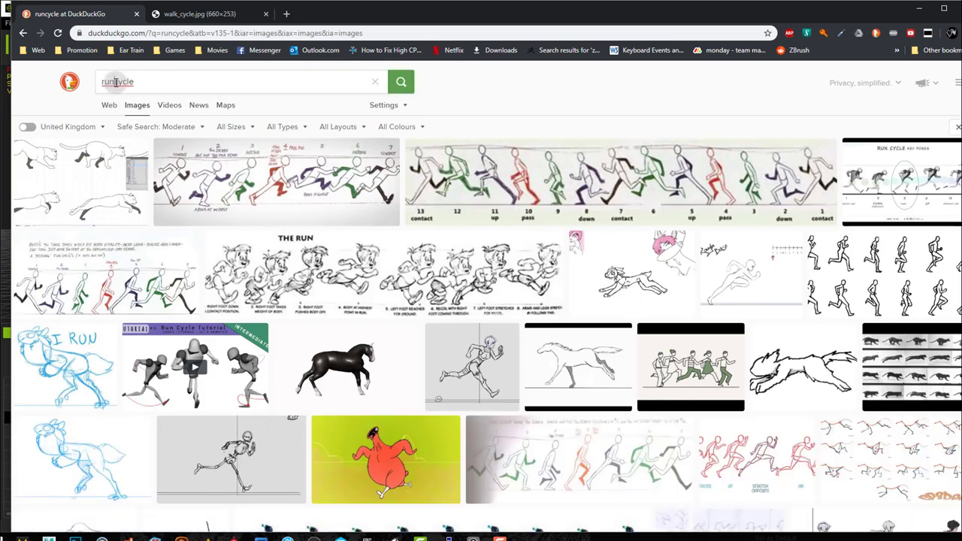
left_click(116, 81)
key("Return")
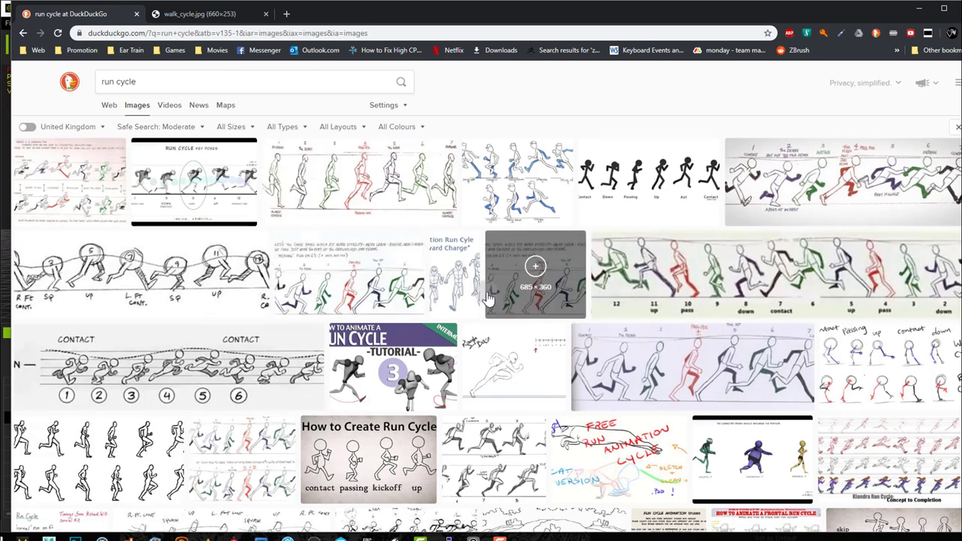
scroll(526, 322, "down", 4)
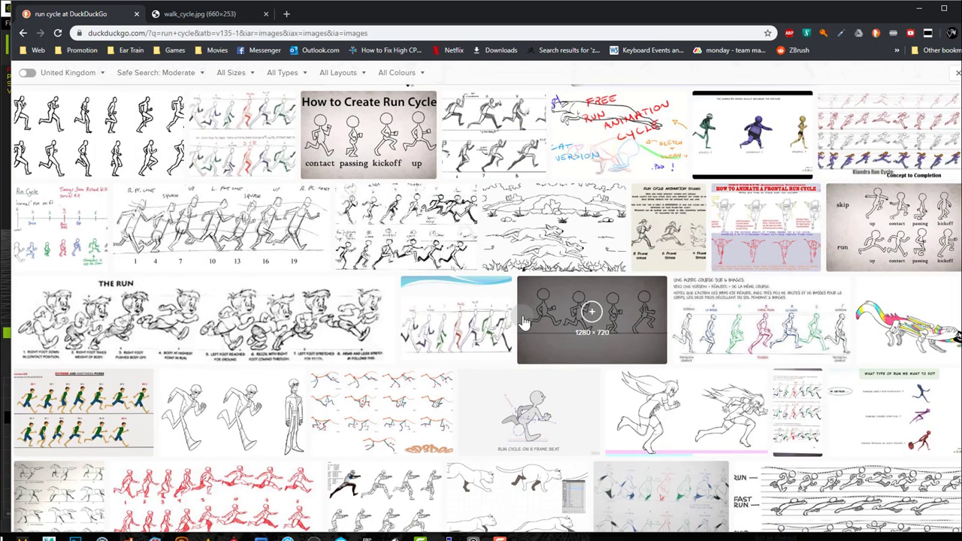
scroll(525, 316, "up", 4)
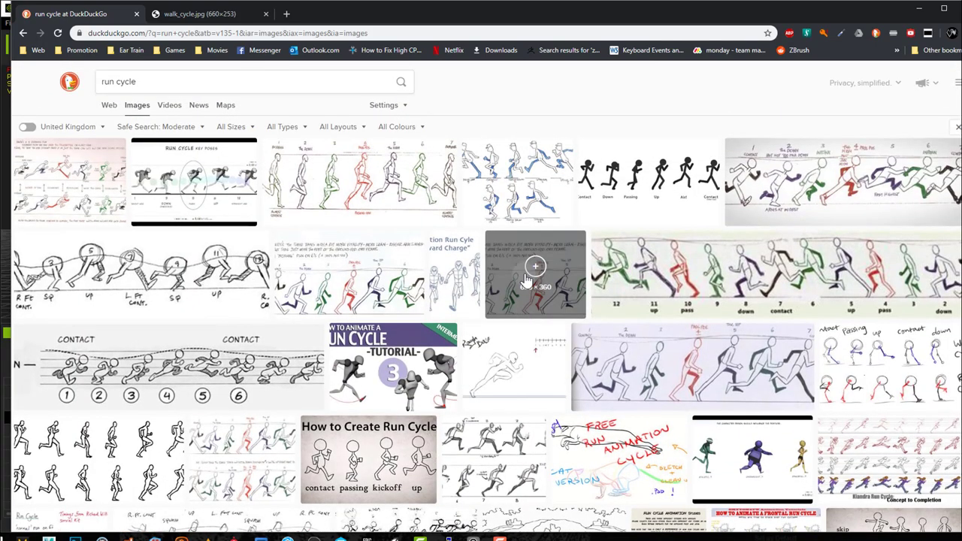